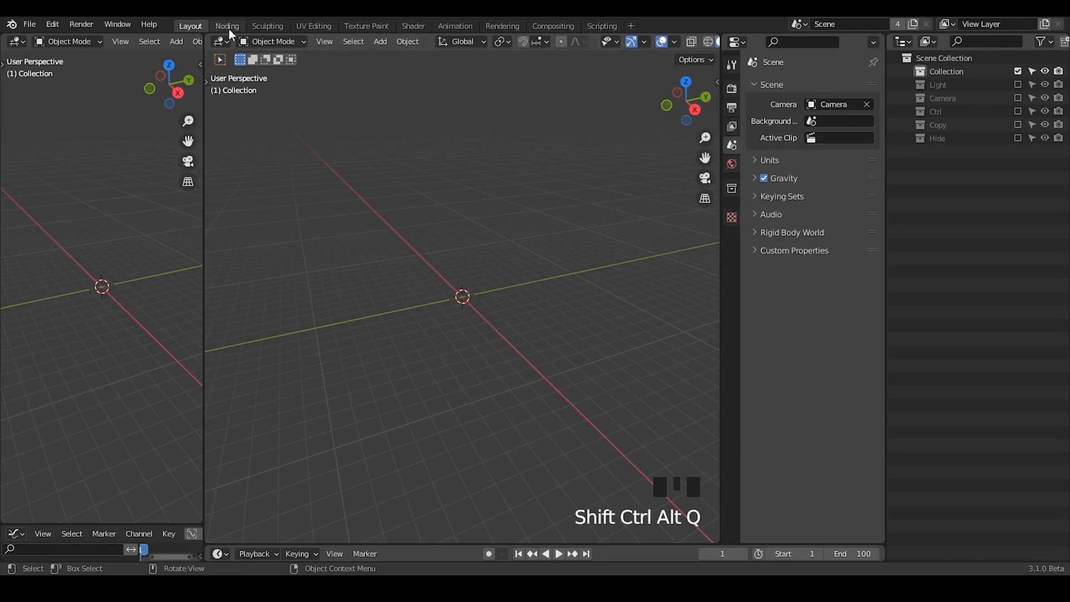
Step: Add a plane in the Noding workspace and create a new geometry node tree for it with fake user enabled
click(226, 26)
key(shift+a)
click(774, 158)
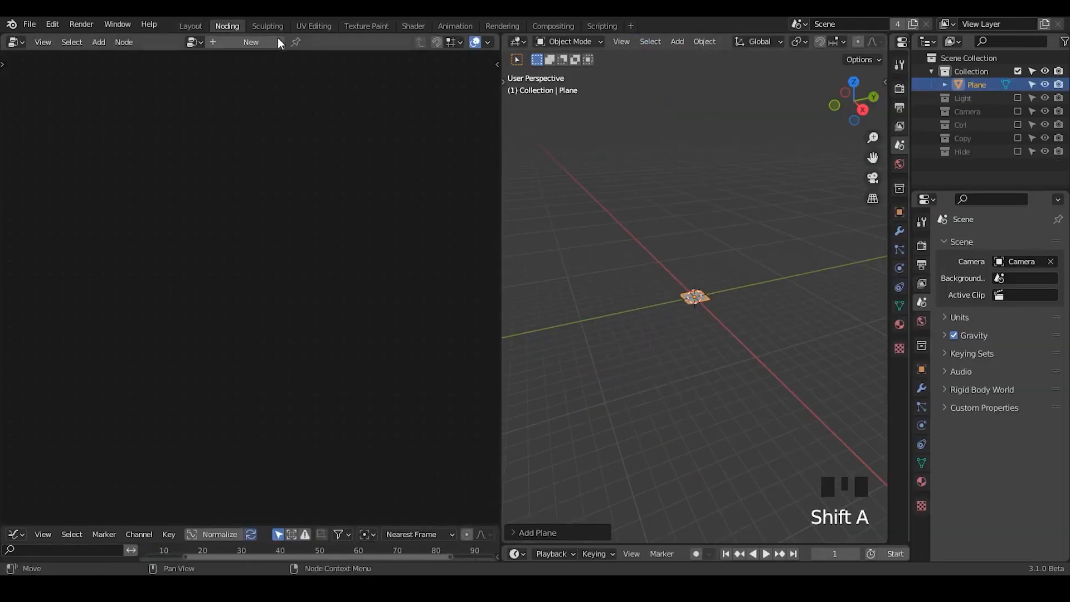
click(235, 41)
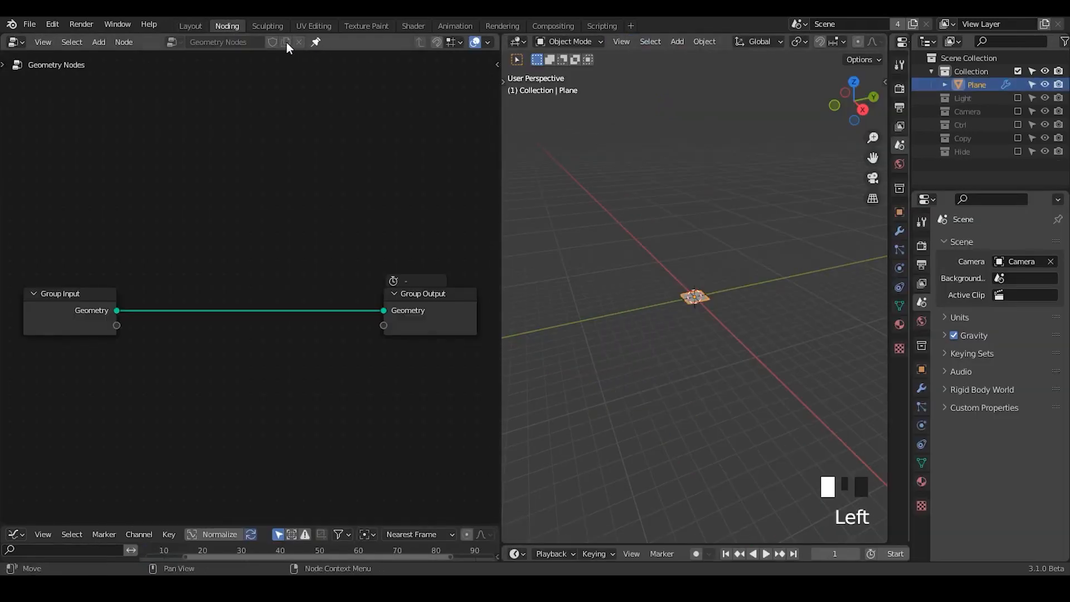
click(272, 43)
Step: Replace the Group Input node with a Curve Spiral node and connect its curve to the Group Output
drag(226, 242, 38, 377)
ctrl+middle_drag(691, 343, 708, 273)
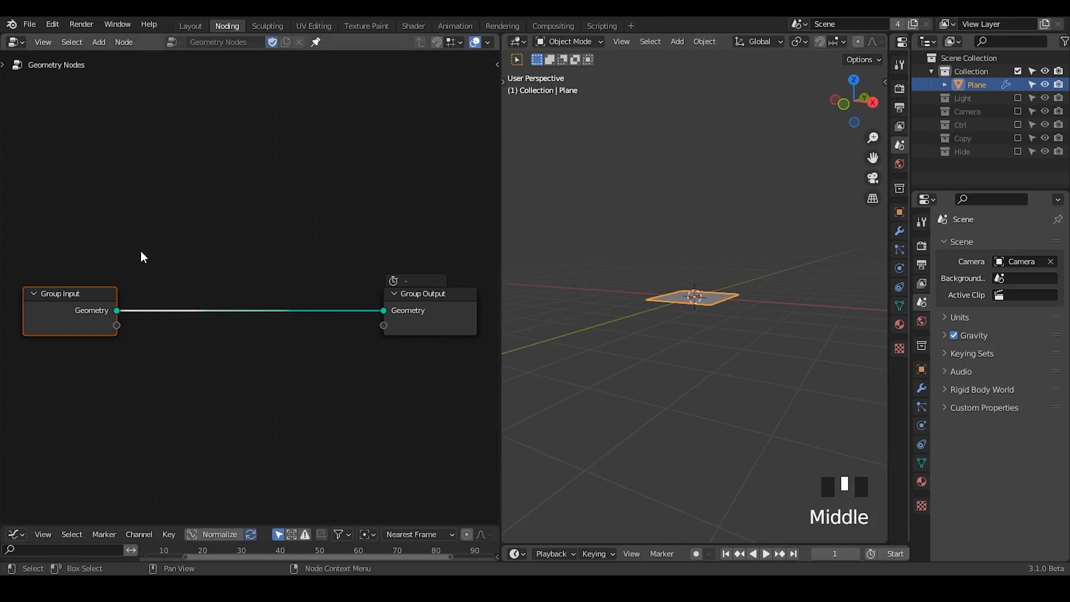
key(x)
key(shift+a)
text(curve spiral)
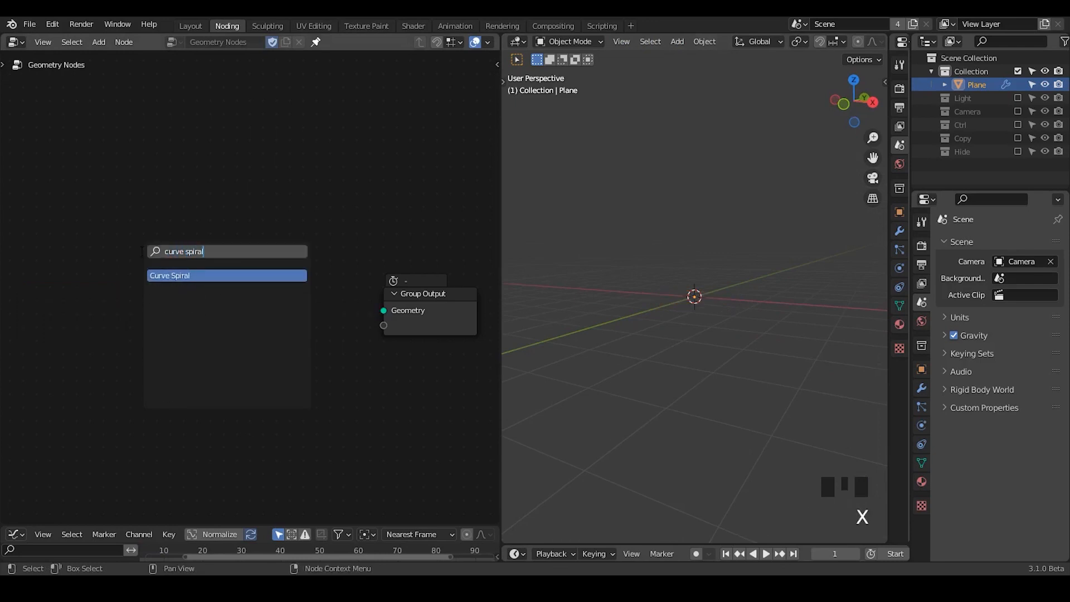
key(Return)
click(108, 196)
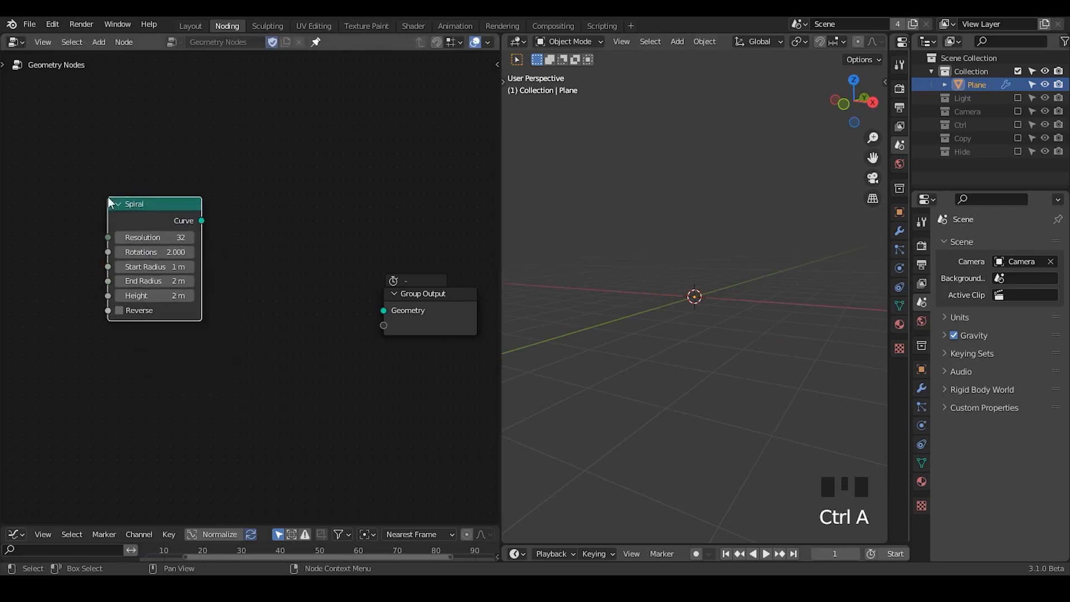
alt+shift+drag(383, 310, 157, 219)
Step: Set the Spiral node's start and end radius to 1 m and its height to 6.5 m
ctrl+middle_drag(643, 359, 664, 341)
drag(150, 267, 150, 281)
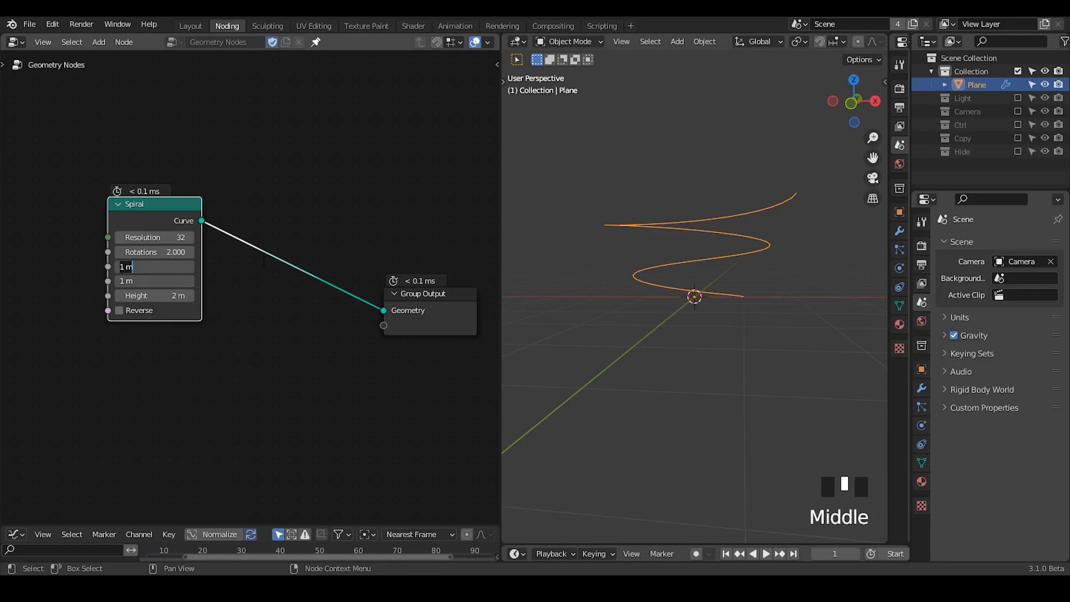
key(Return)
middle_drag(719, 295, 741, 287)
drag(156, 295, 423, 296)
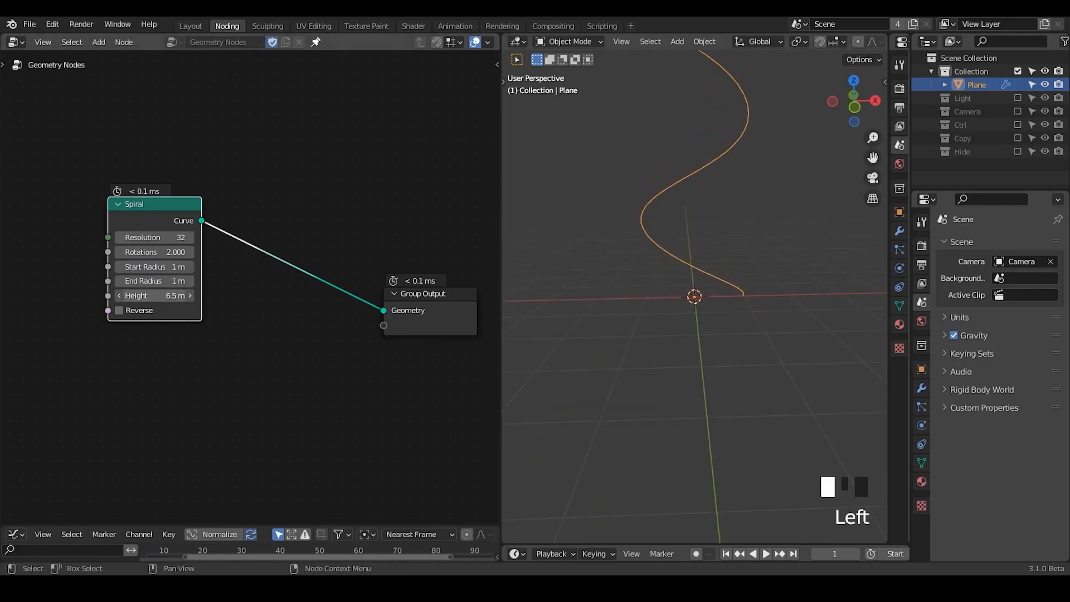
shift+middle_drag(718, 289, 712, 409)
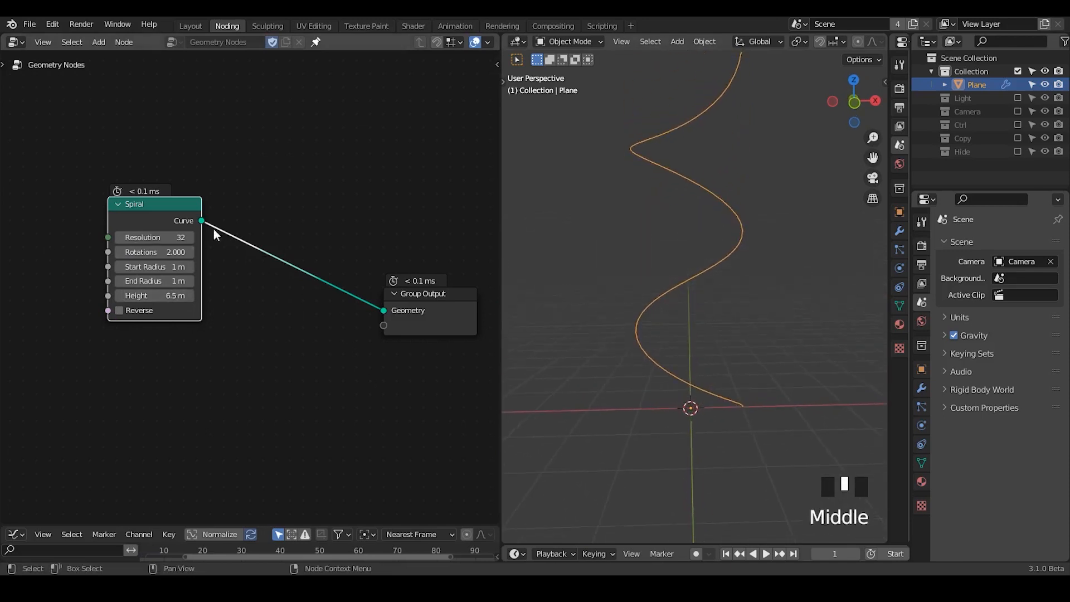
Step: Insert an Instance on Points node between the Spiral and Group Output nodes
middle_drag(273, 338, 272, 303)
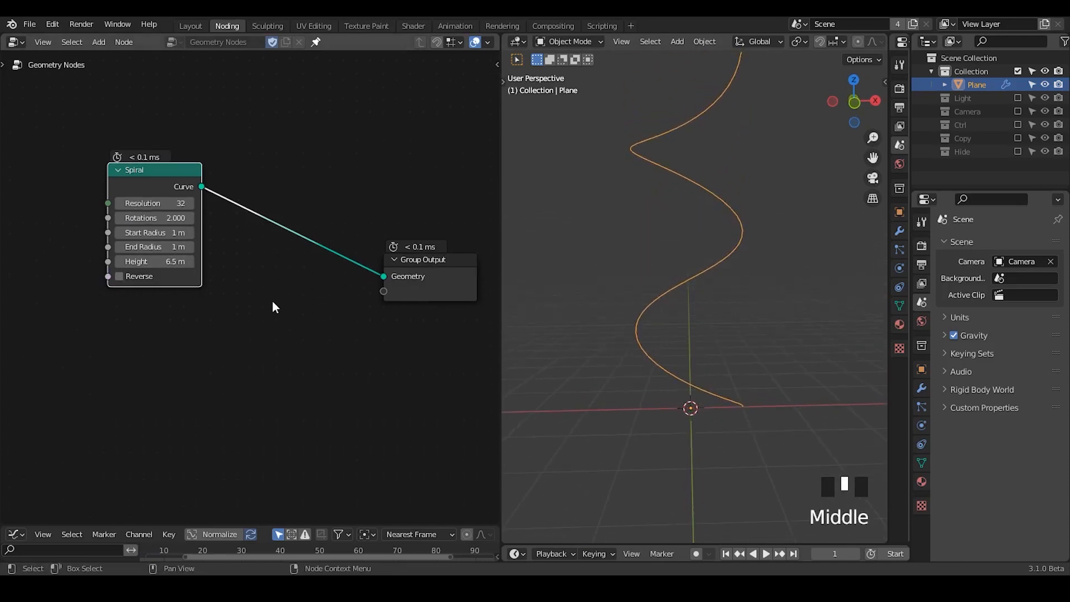
key(shift+a)
text(inst on)
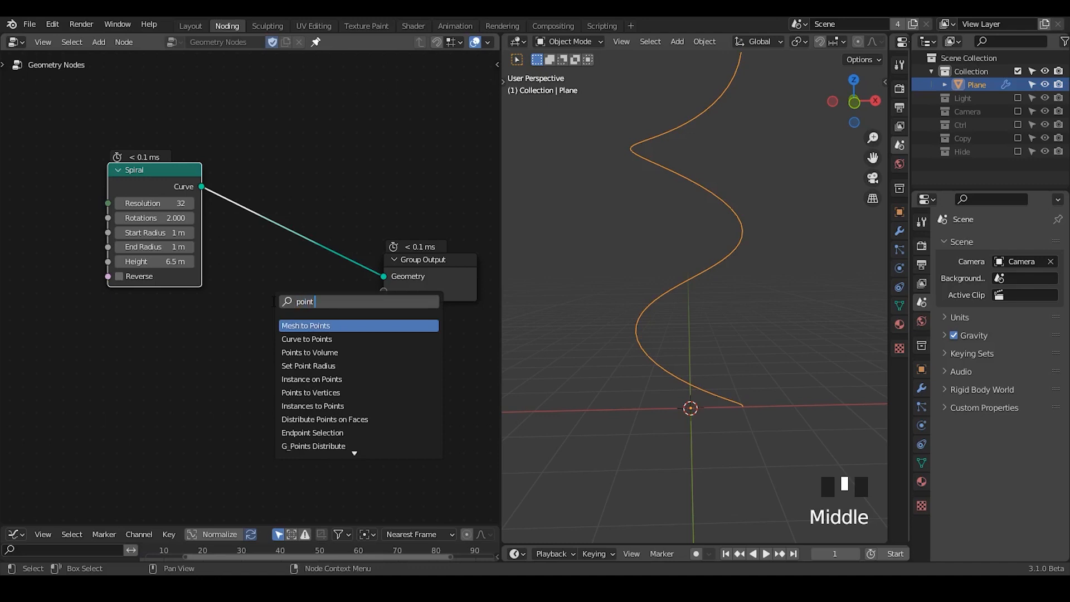
key(Return)
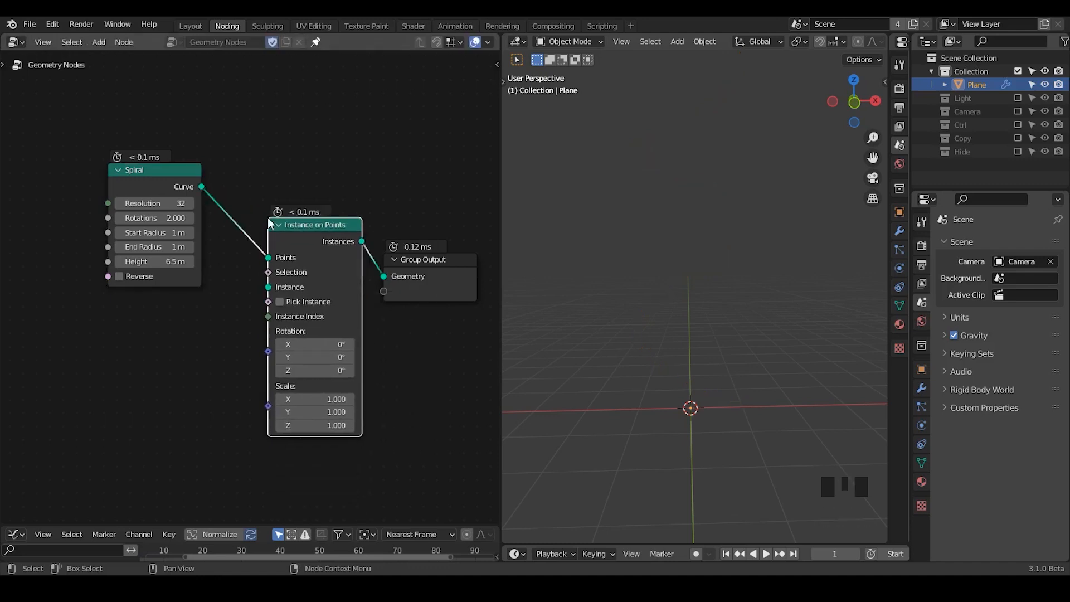
click(272, 199)
Step: Add a Curve Circle node below the Spiral and connect it to the Instance input of Instance on Points
key(shift+a)
text(curve cir)
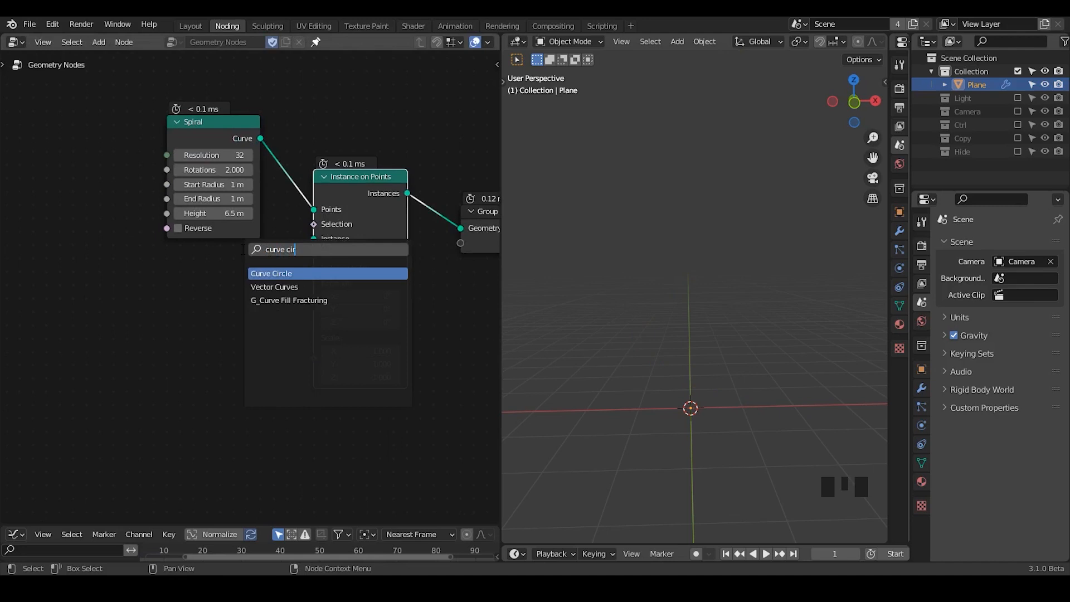
key(Return)
click(149, 254)
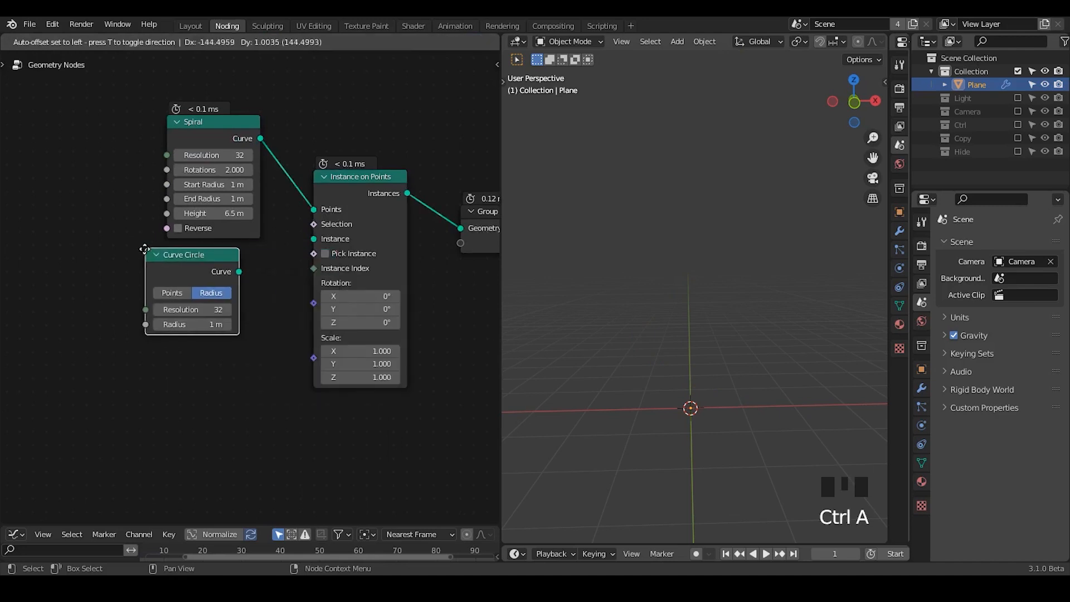
alt+right_drag(218, 270, 351, 225)
Step: Compare the circle instances with the plain spiral by previewing the Spiral and Instance on Points outputs
middle_drag(741, 362, 742, 399)
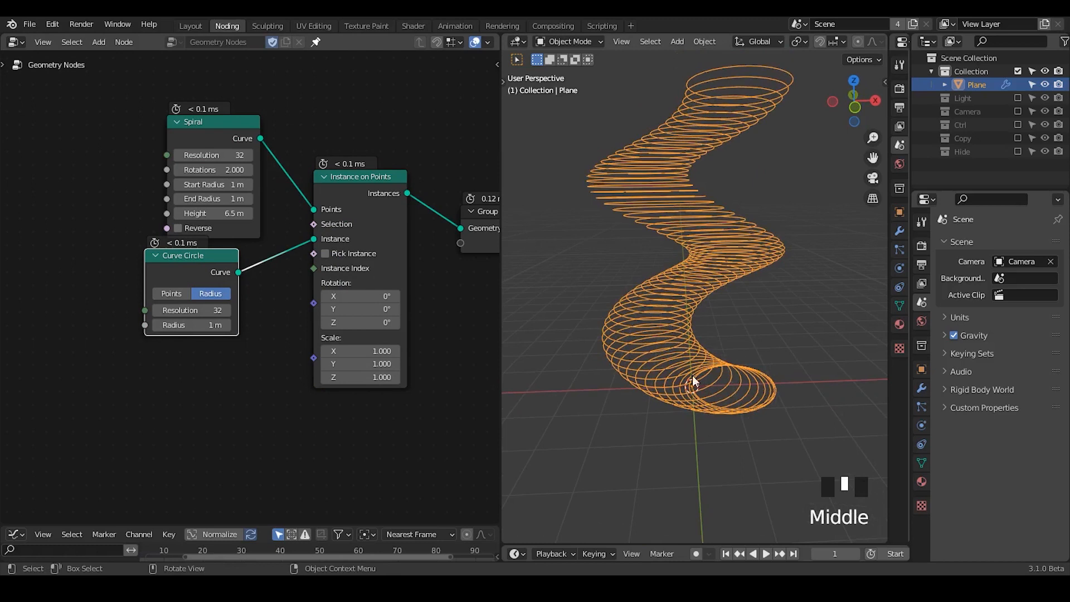
middle_drag(692, 376, 738, 362)
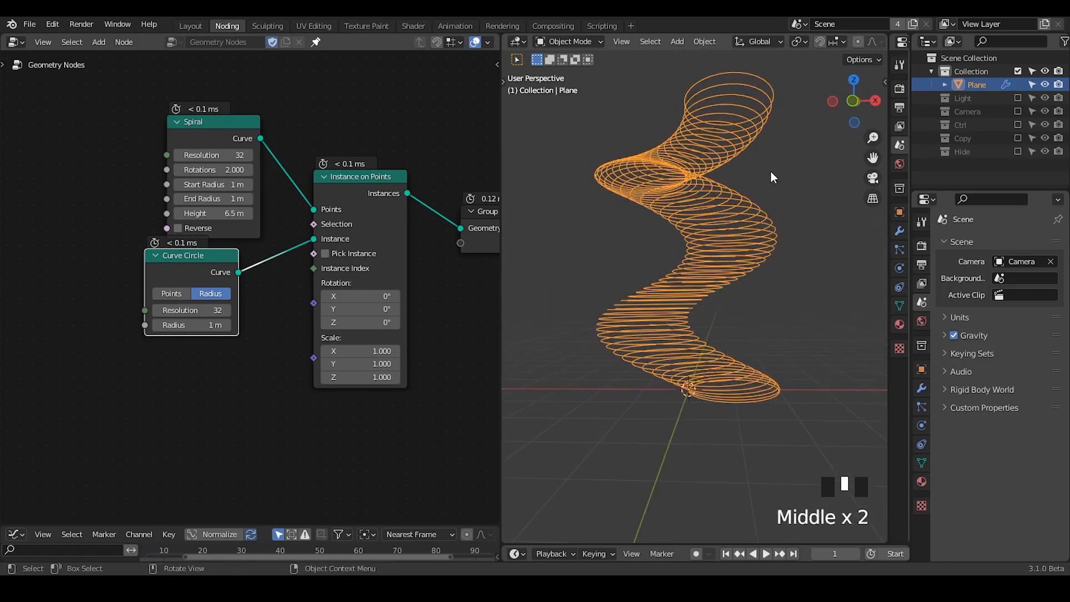
alt+shift+click(190, 125)
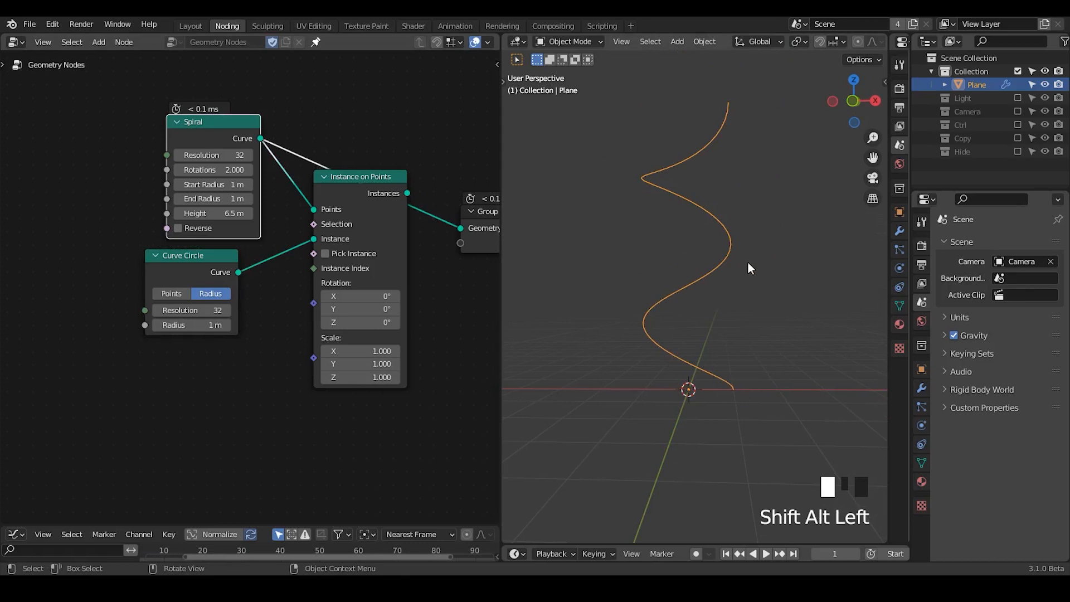
alt+shift+click(390, 210)
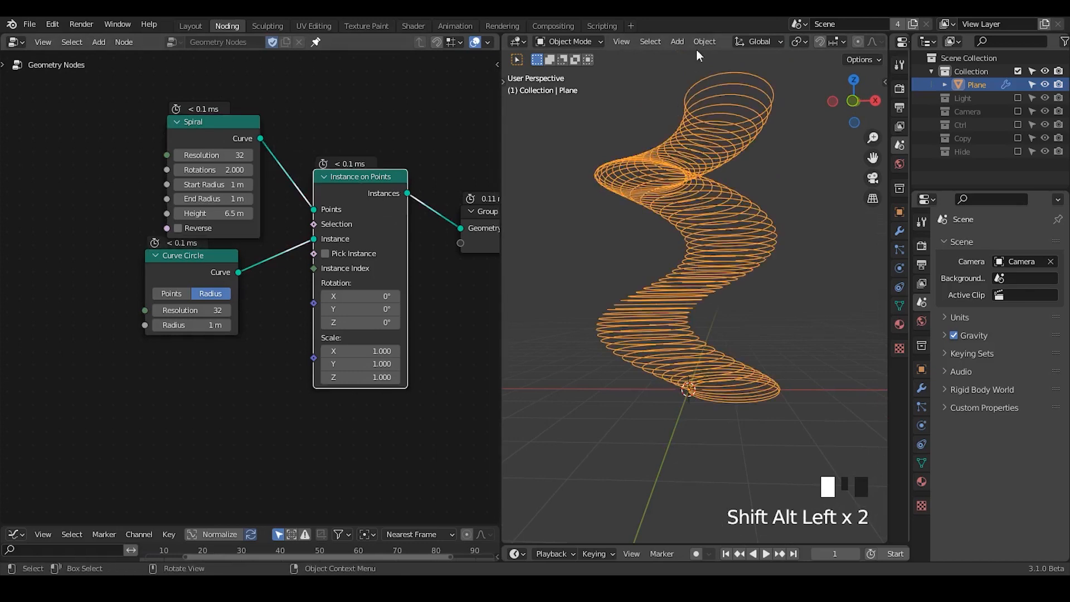
Step: Try two Align Euler to Vector nodes below the Curve Circle node and delete both
middle_drag(229, 365, 261, 318)
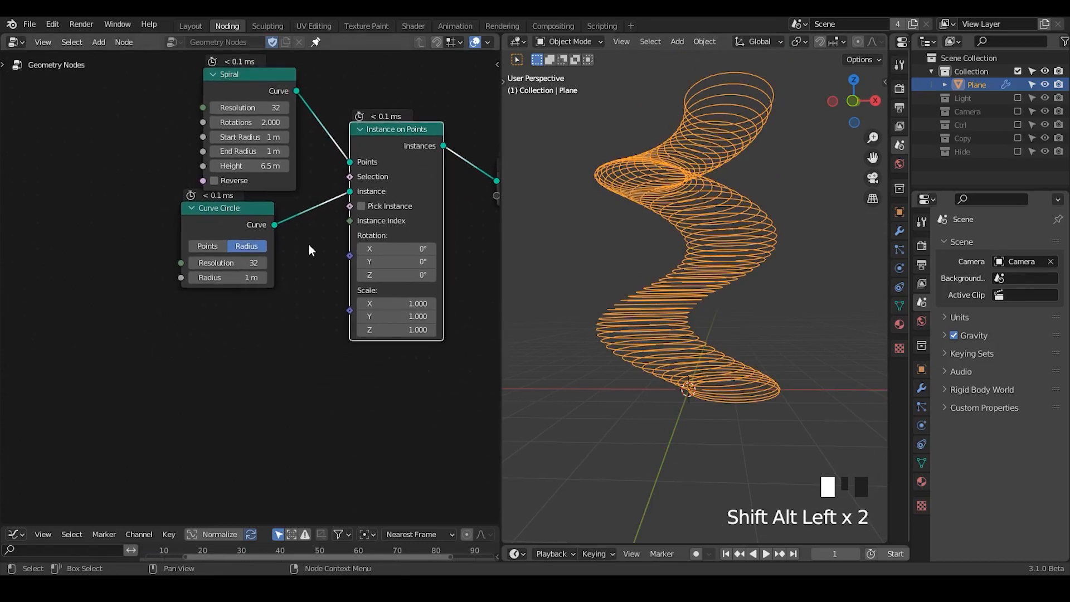
key(shift+a)
text(salign)
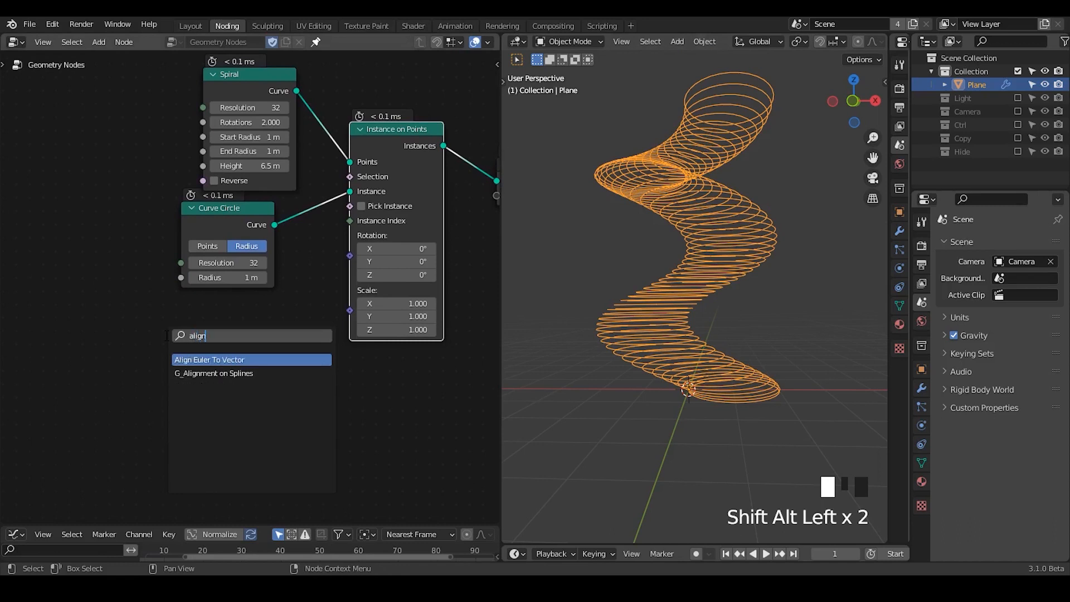
key(Return)
click(152, 288)
middle_drag(152, 287, 211, 225)
drag(195, 238, 171, 247)
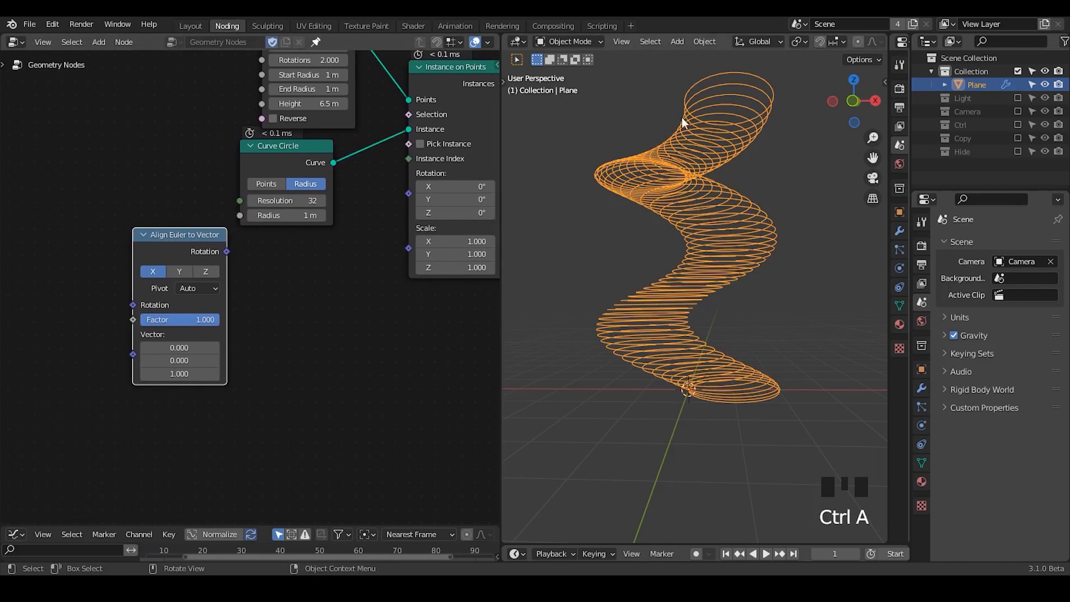
key(shift+d)
click(281, 283)
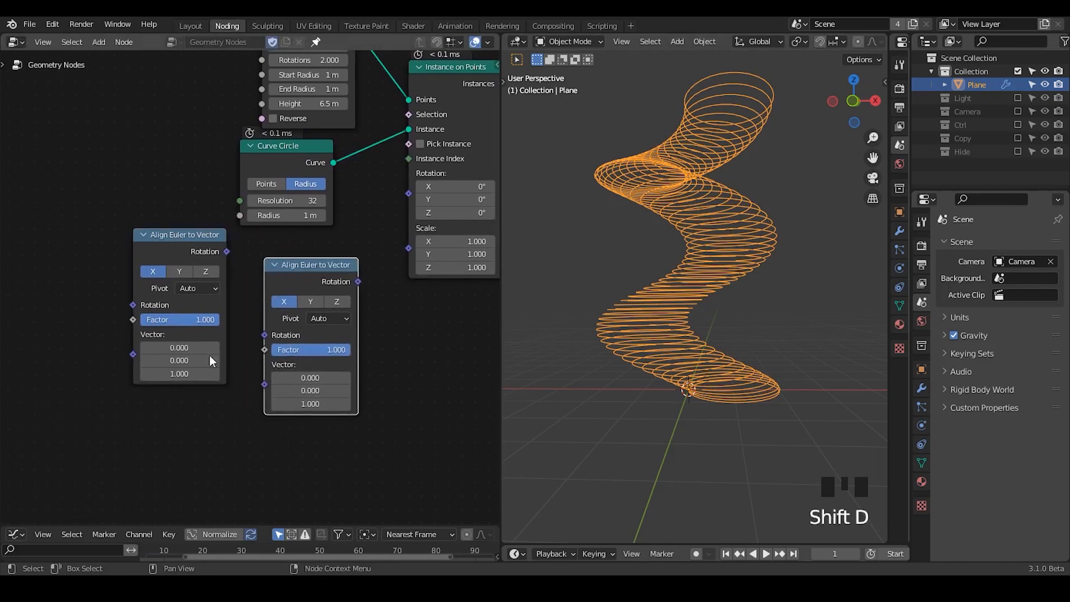
middle_drag(196, 373, 236, 347)
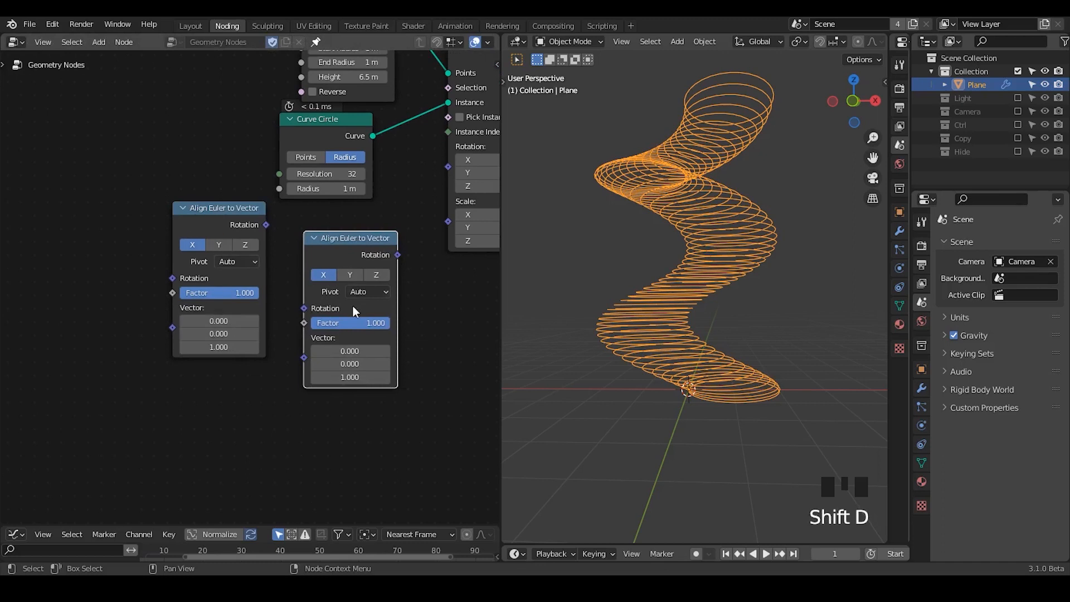
key(x)
Step: Add the G_Alignment on Splines group node and connect its Rotation output to the Rotation input of Instance on Points
key(shift+a)
text(align)
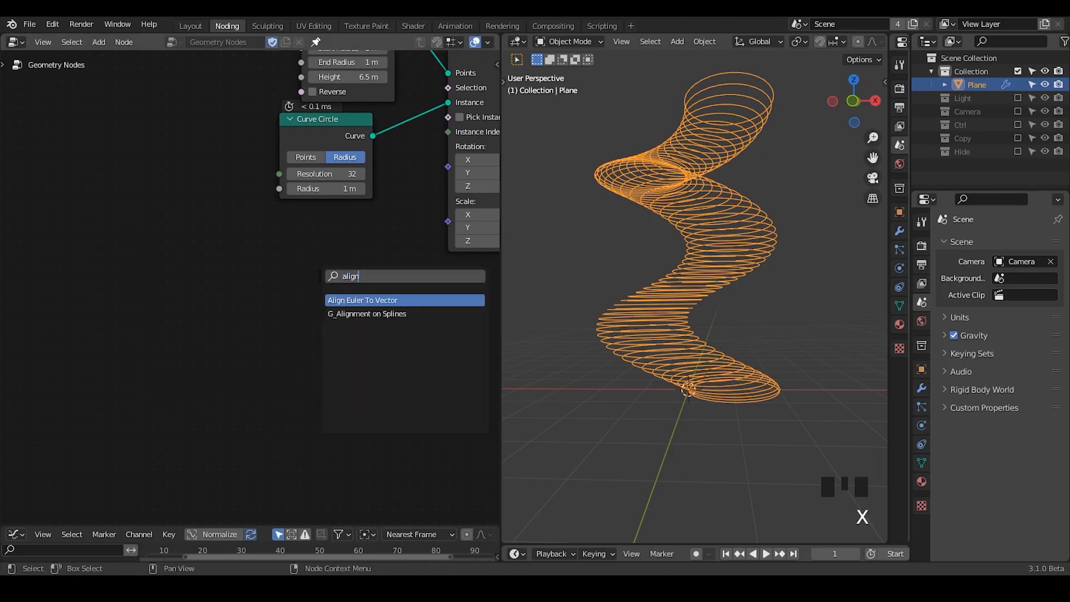
key(Down)
key(Return)
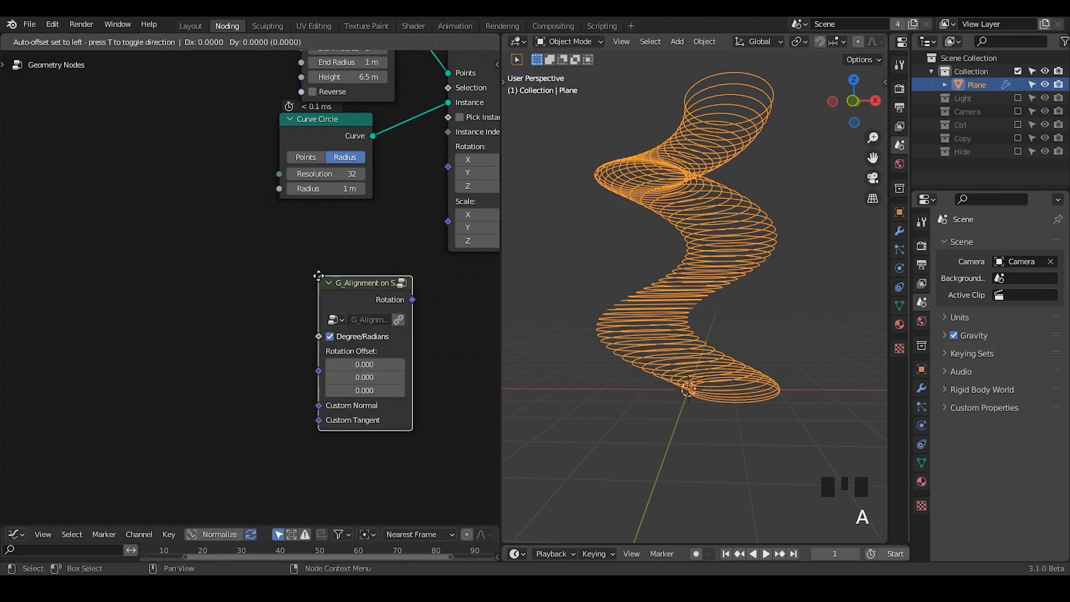
middle_drag(353, 254, 277, 314)
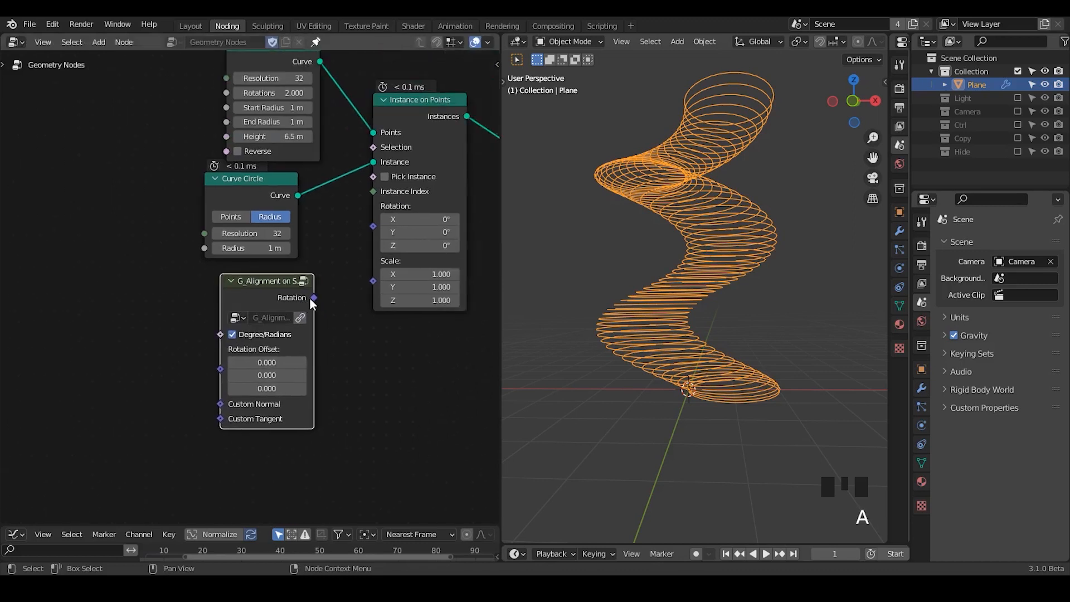
drag(313, 297, 373, 226)
Step: Set the Curve Circle's radius to 0.41 m
middle_drag(358, 335, 363, 367)
shift+drag(226, 284, 212, 284)
middle_drag(382, 334, 266, 317)
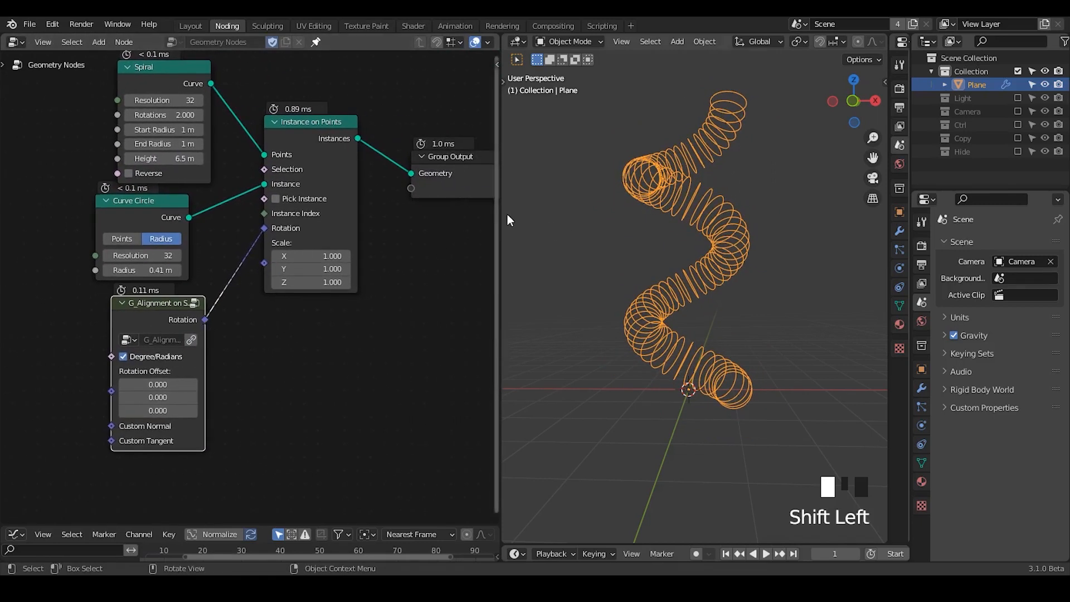
Step: Widen the node editor and move the Group Output node farther away from Instance on Points
drag(501, 212, 619, 212)
middle_drag(542, 269, 465, 296)
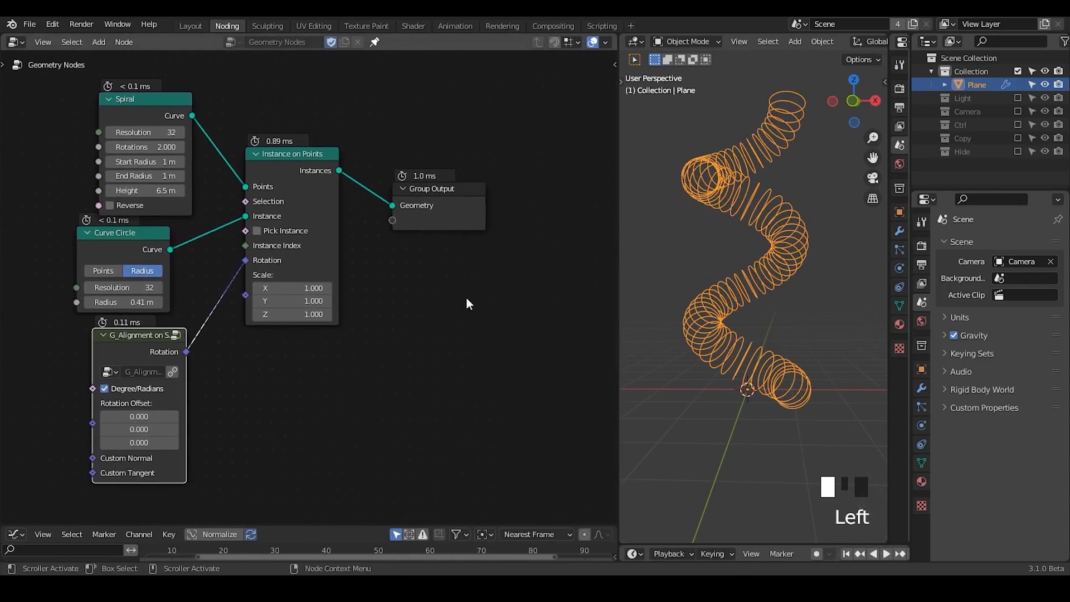
drag(482, 206, 578, 197)
Step: Set the Curve Circle's resolution to 3 so that triangles are instanced along the spiral
middle_drag(774, 382, 764, 379)
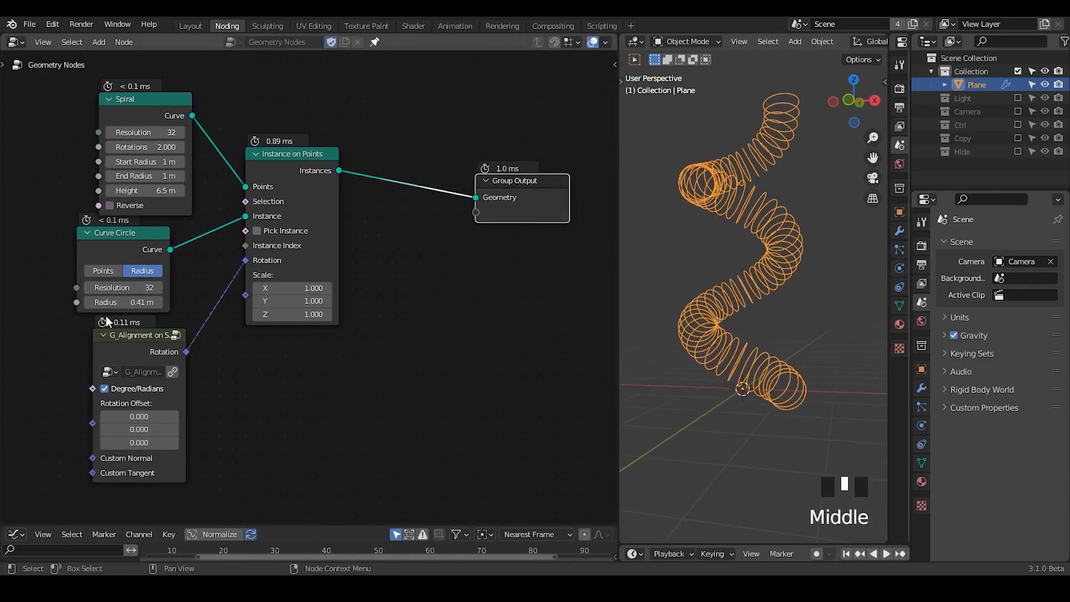
drag(121, 288, 89, 287)
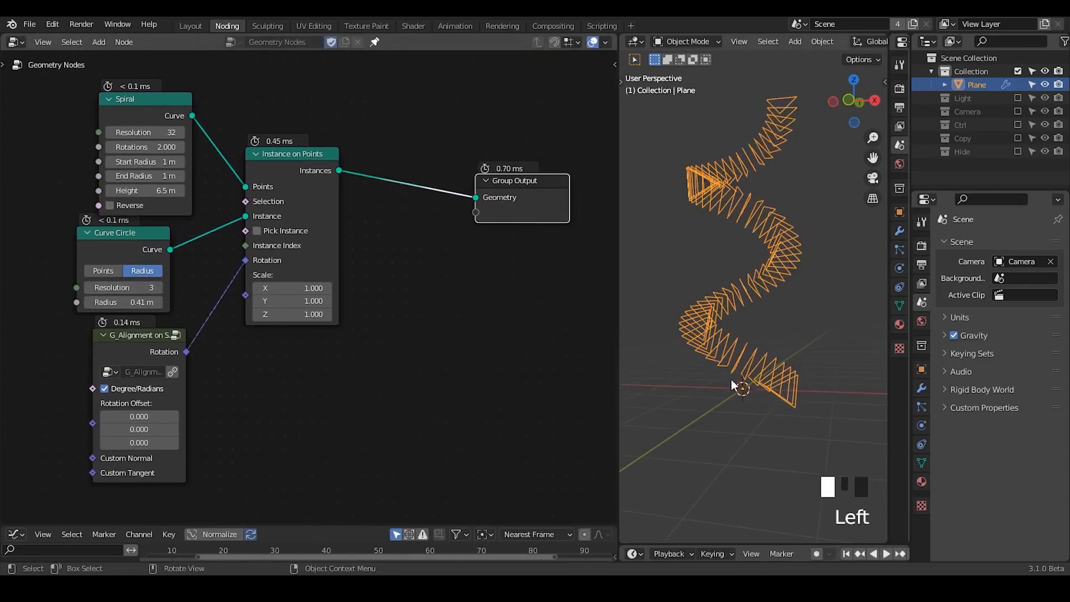
mouse_move(731, 380)
middle_down()
mouse_move(673, 356)
mouse_move(754, 388)
mouse_move(753, 354)
mouse_move(753, 379)
middle_up()
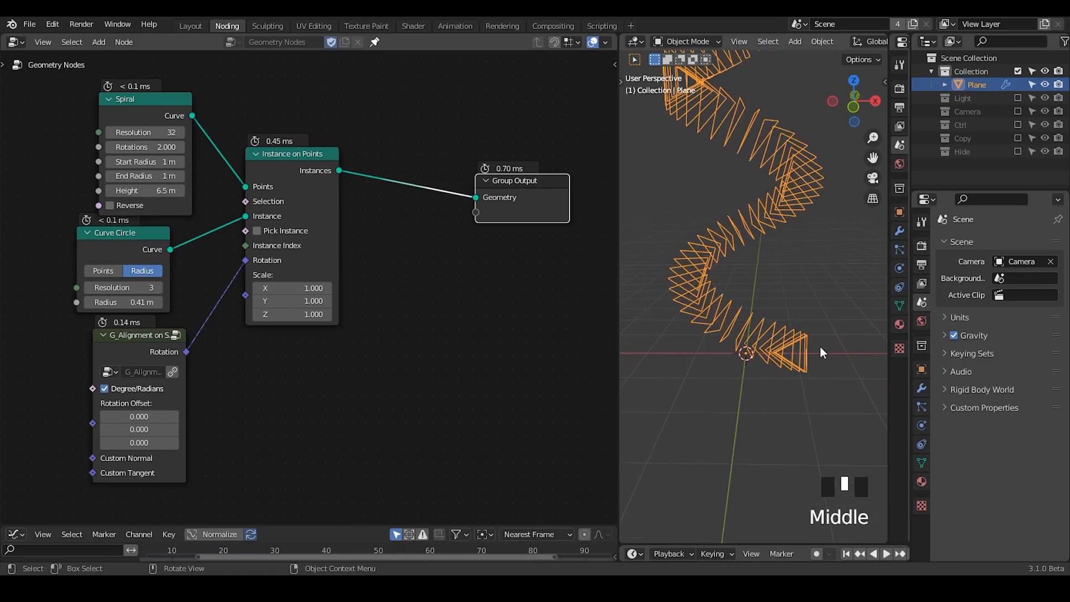
Step: Mark the upper corners of the triangles at the spiral's lower end with a freehand annotation
middle_drag(820, 346, 814, 345)
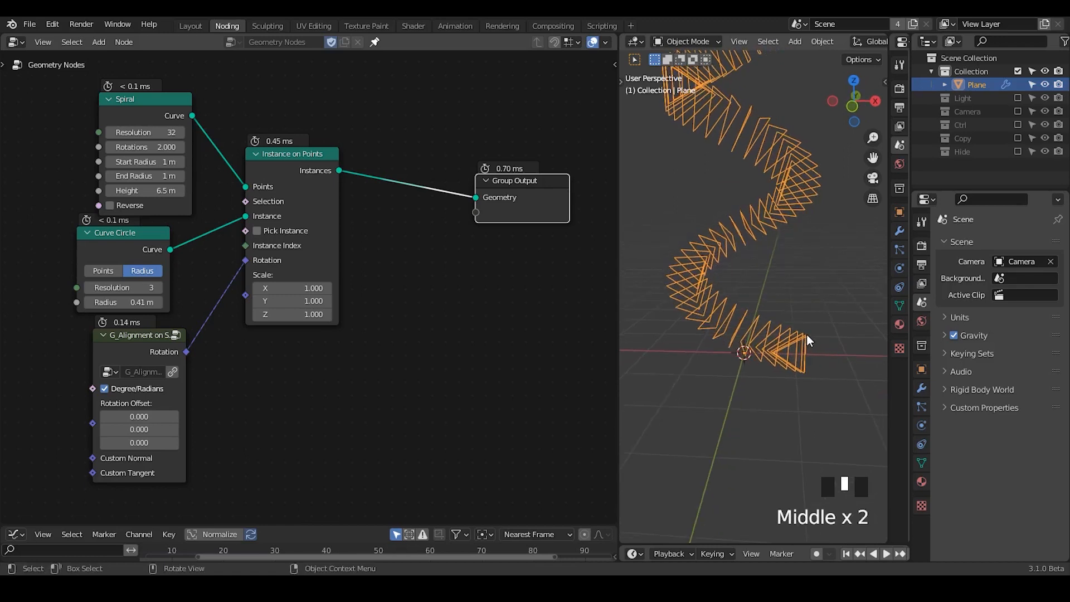
click(808, 329)
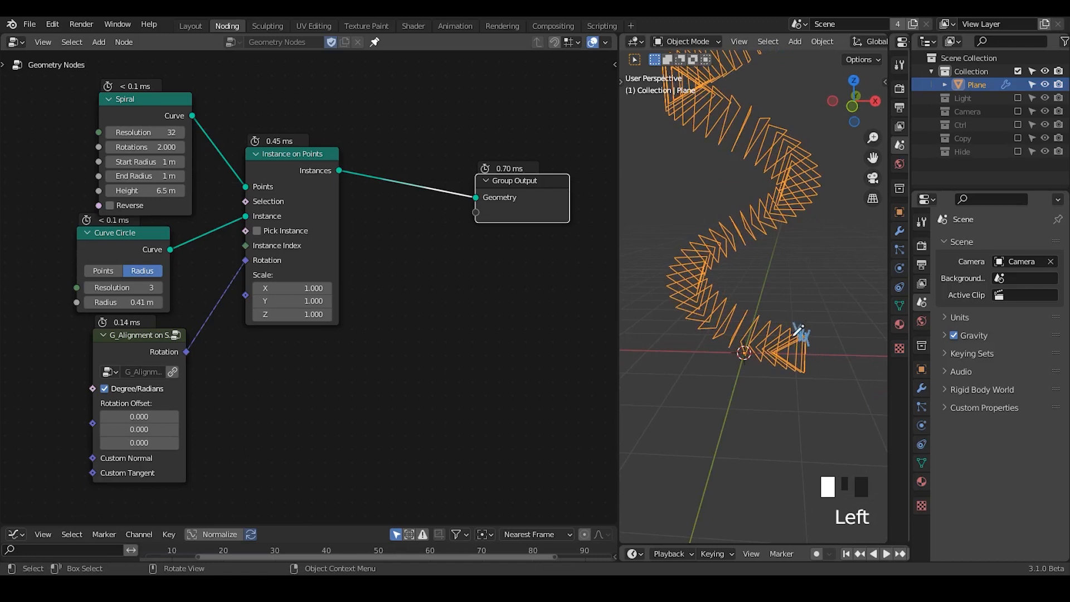
key(d)
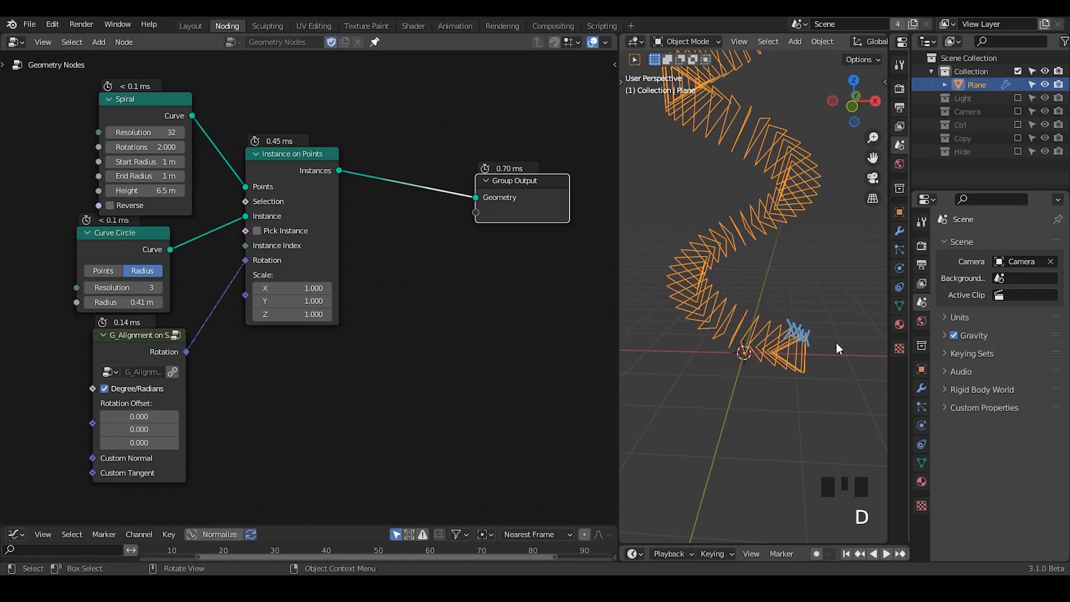
ctrl+middle_drag(762, 183, 766, 277)
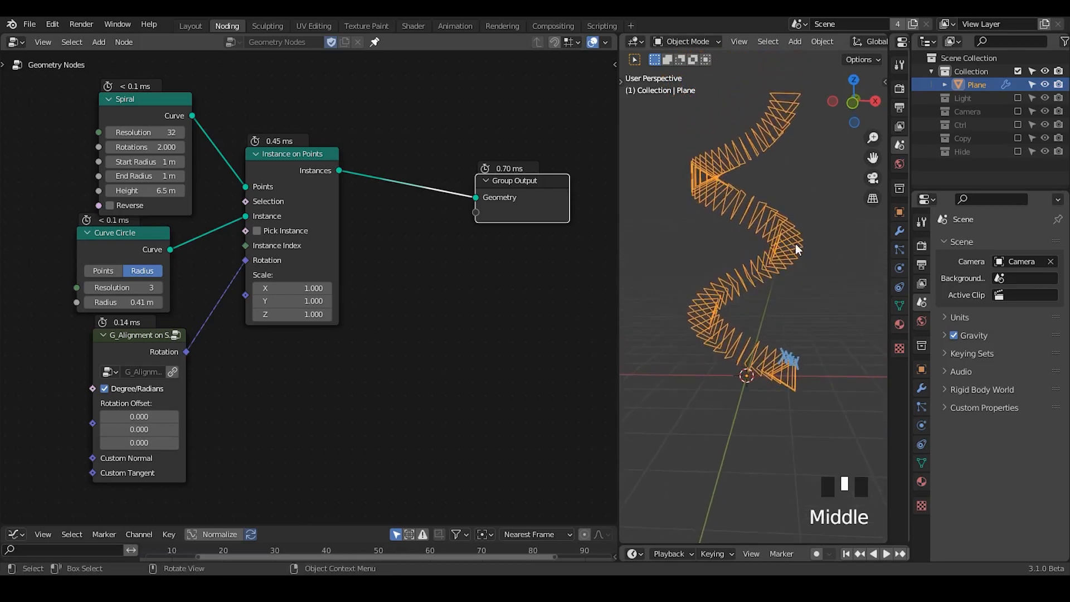
key(shift+ctrl+alt+q)
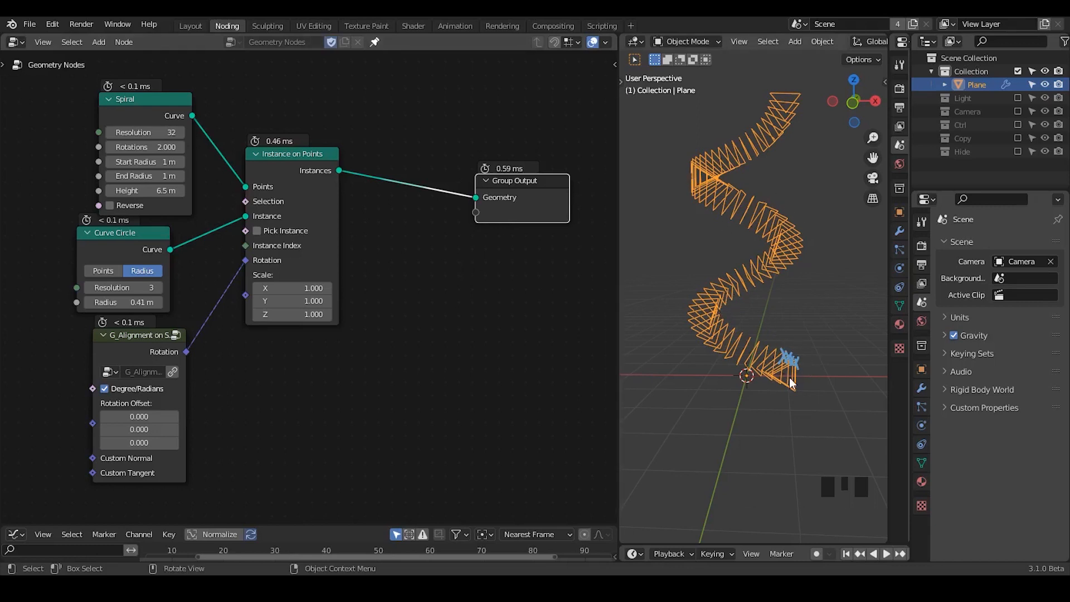
Step: Trace the path of the triangles' lower outer corners along the spiral with a freehand annotation
key(d)
mouse_move(798, 390)
mouse_down()
mouse_move(719, 356)
mouse_move(695, 294)
mouse_move(755, 255)
mouse_move(773, 234)
mouse_move(761, 222)
mouse_up()
key(d)
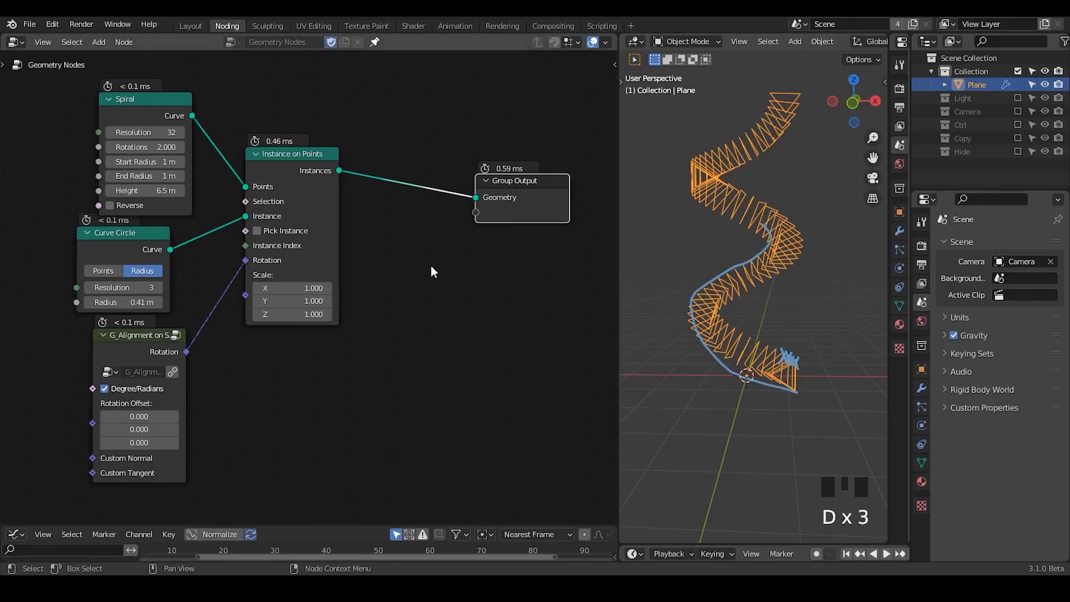
Step: Add the G_Helical Connection node group between Instance on Points and the Group Output
key(ctrl+a)
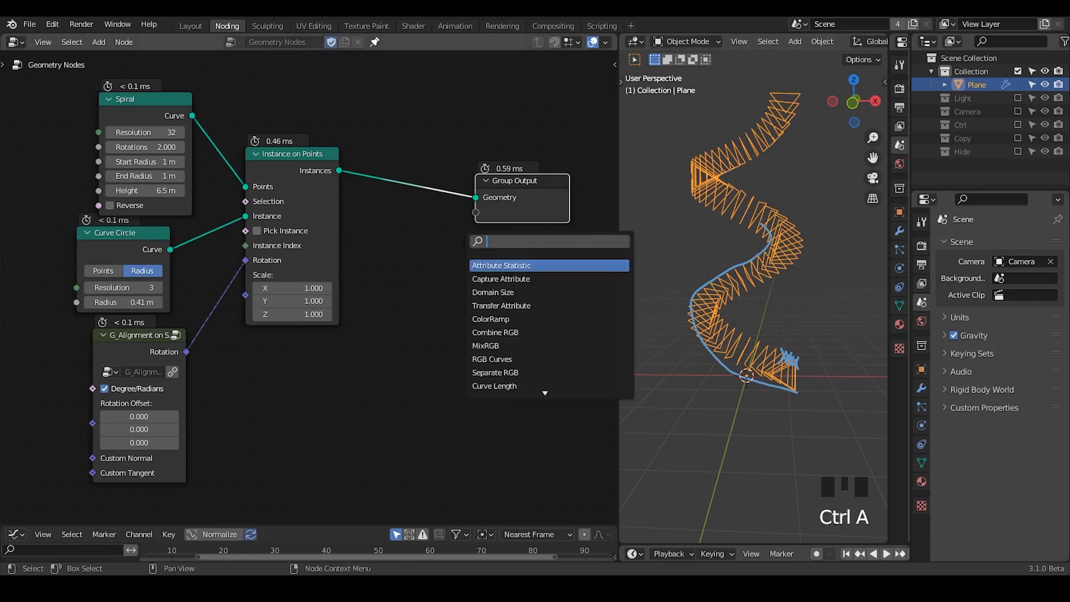
text(helical)
key(Return)
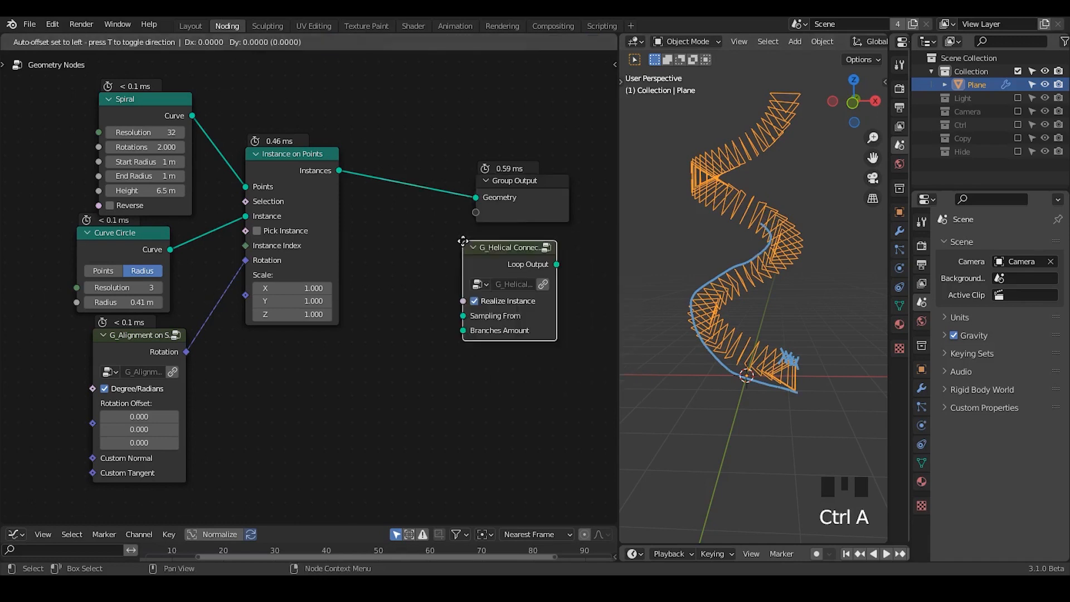
click(413, 230)
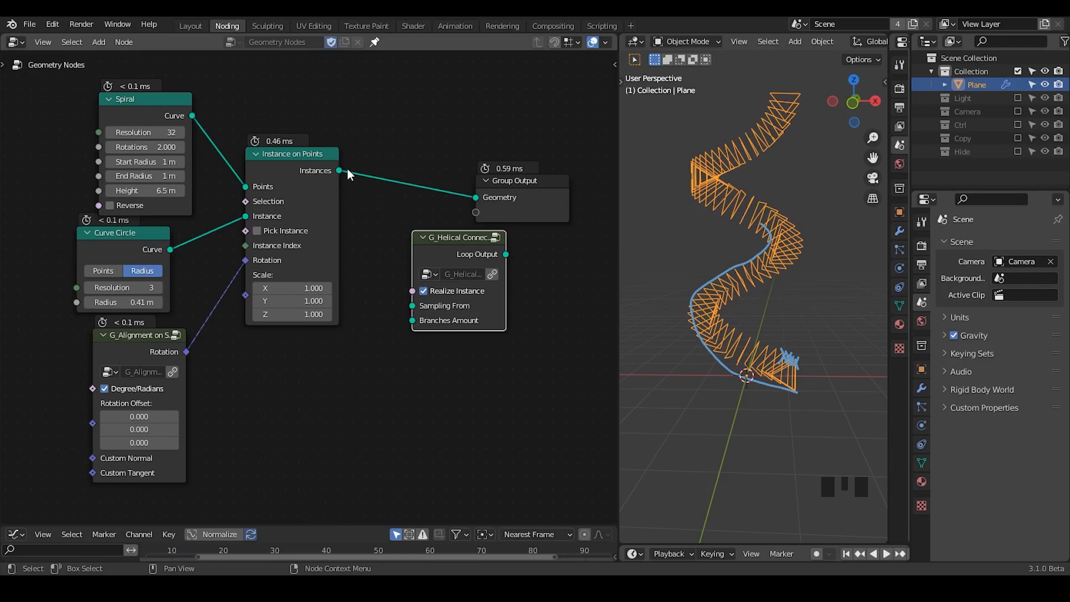
mouse_move(449, 252)
mouse_down()
mouse_move(479, 250)
mouse_move(467, 247)
mouse_up()
Step: Feed the Instance on Points instances into Sampling From and the Curve Circle's curve into Branches Amount of the helical connection node
drag(338, 171, 431, 302)
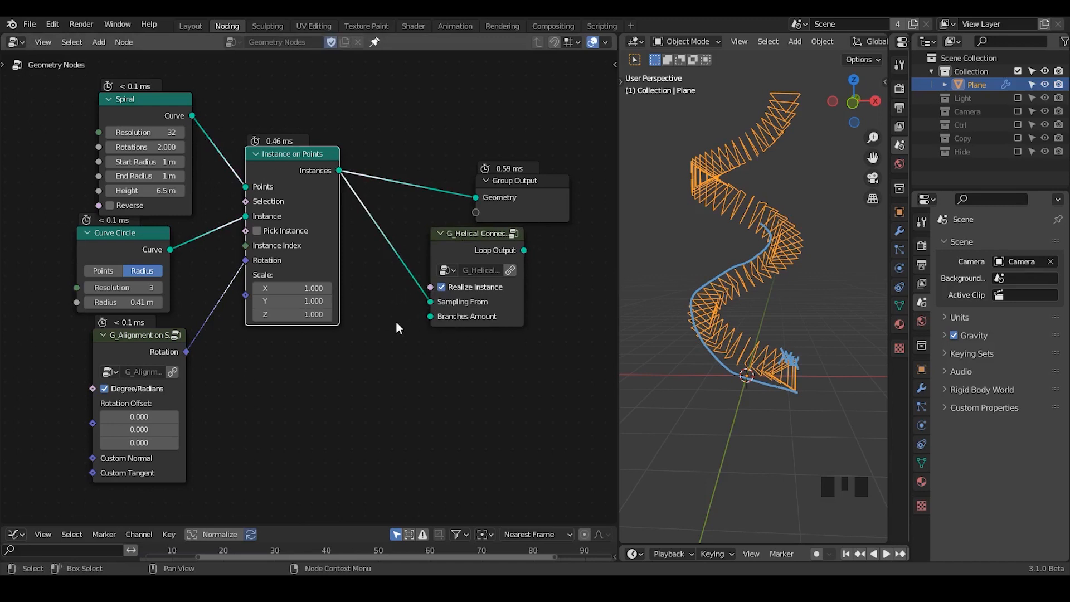
key(d)
drag(192, 116, 412, 315)
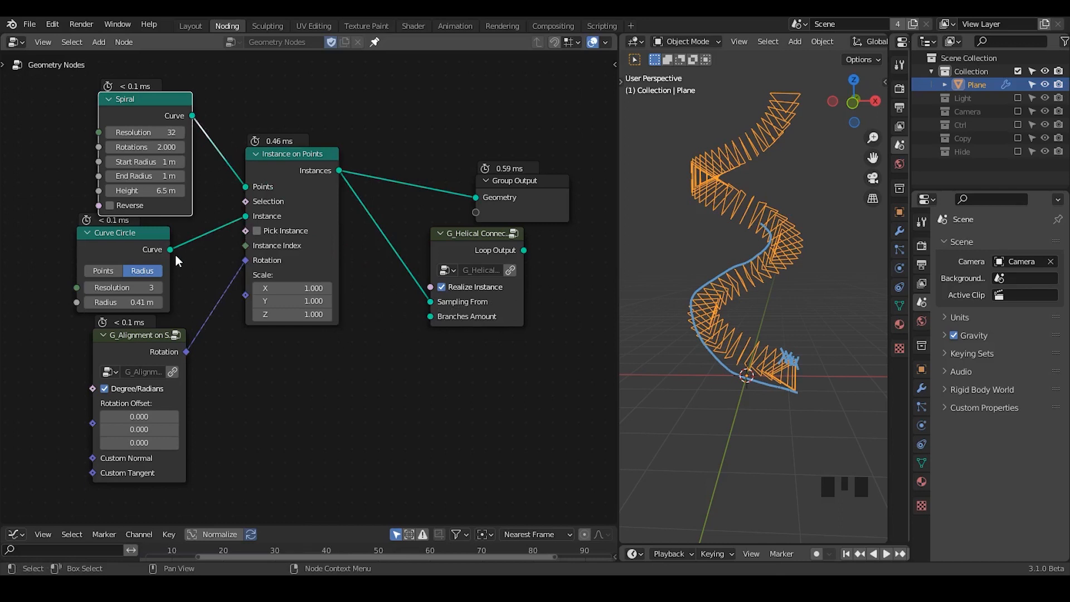
drag(168, 251, 426, 317)
drag(460, 233, 416, 230)
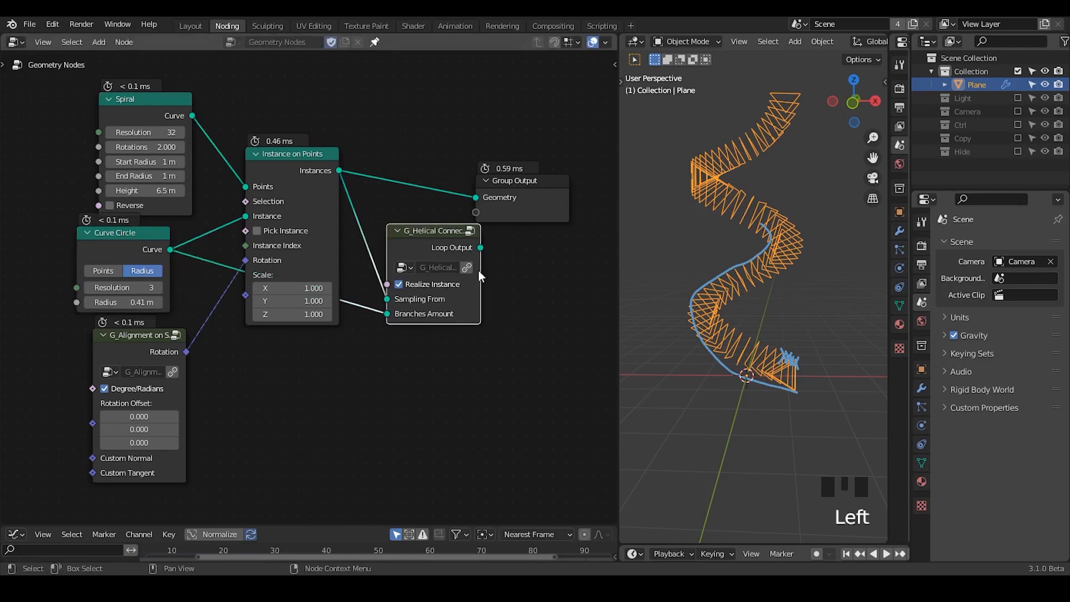
Step: Route the helical connection node's Loop Output to the Group Output and tidy both nodes into a row
alt+shift+click(424, 242)
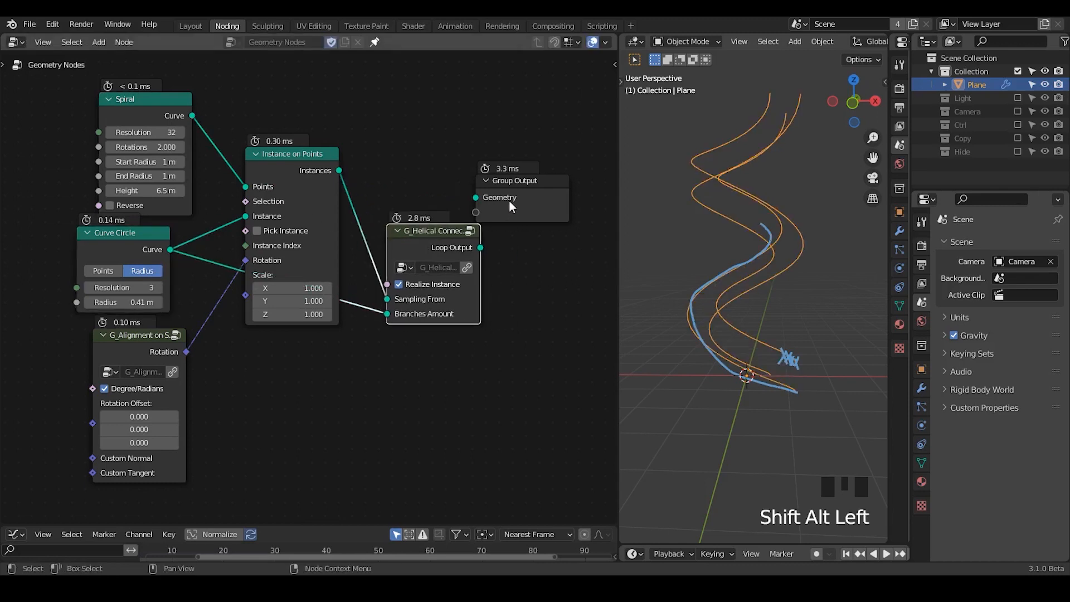
drag(510, 199, 574, 204)
drag(422, 233, 432, 188)
Step: Erase the freehand annotations and examine the helical strands in the viewport
key(d)
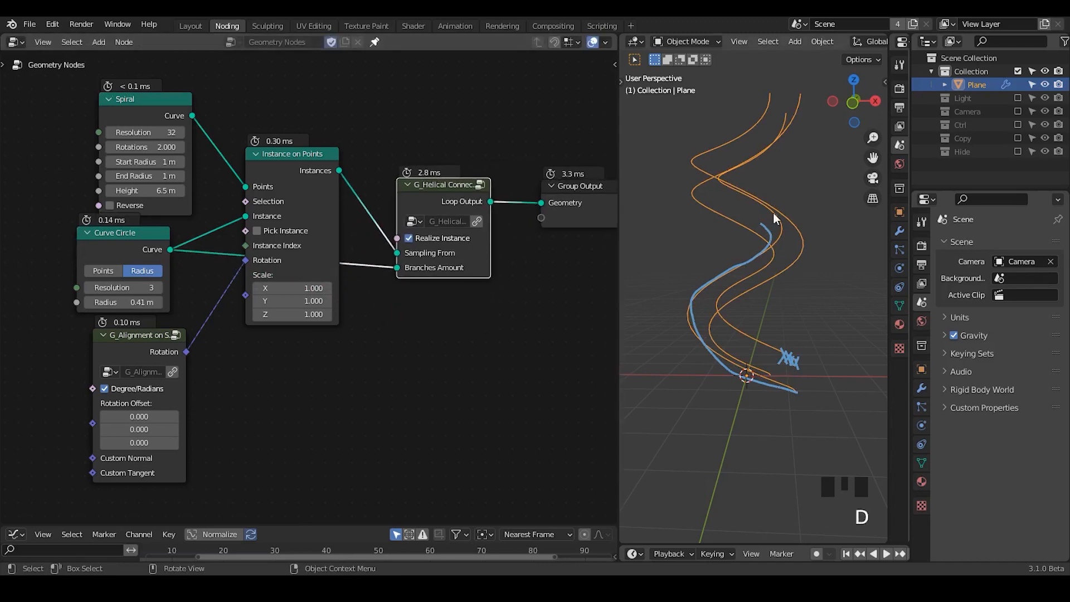
mouse_move(771, 224)
right_down()
mouse_move(697, 397)
mouse_move(799, 340)
right_up()
middle_drag(786, 393, 760, 379)
middle_drag(724, 217, 749, 240)
Step: Move the Group Output node farther away from the helical connection node
middle_drag(516, 265, 444, 247)
drag(504, 167, 549, 157)
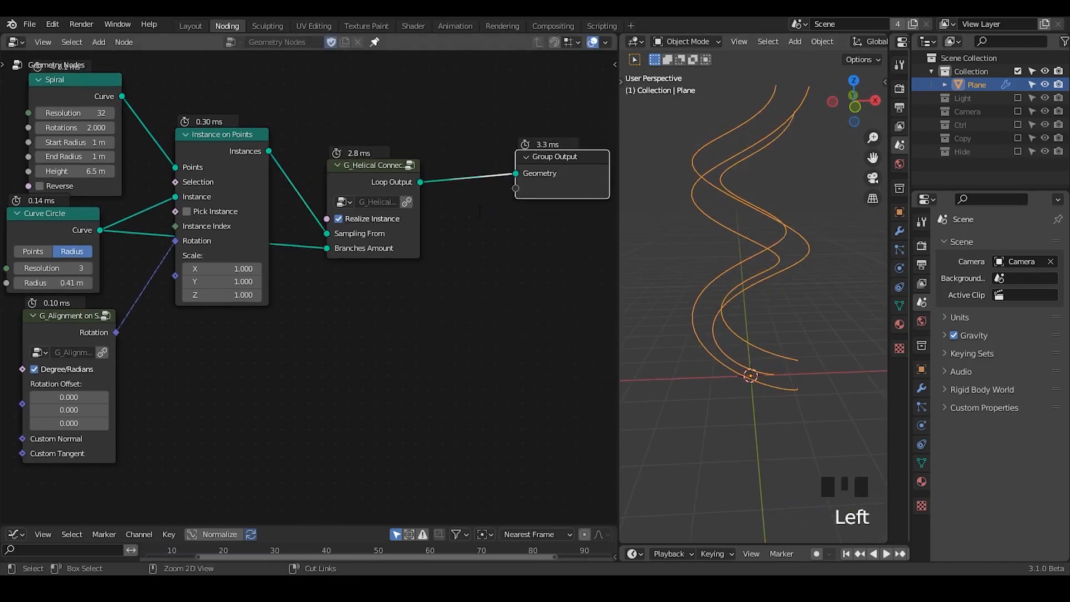
key(ctrl+a)
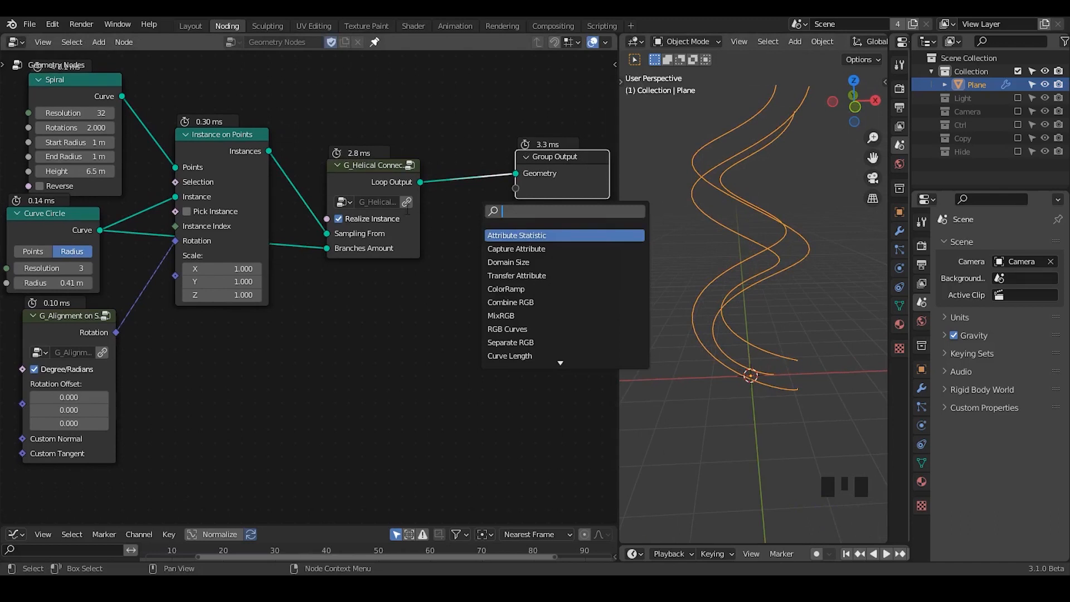
Step: Insert a reroute joining the Curve Circle's two outgoing links and place the Curve Circle node clear of the alignment node
middle_drag(168, 289, 282, 262)
drag(167, 195, 122, 204)
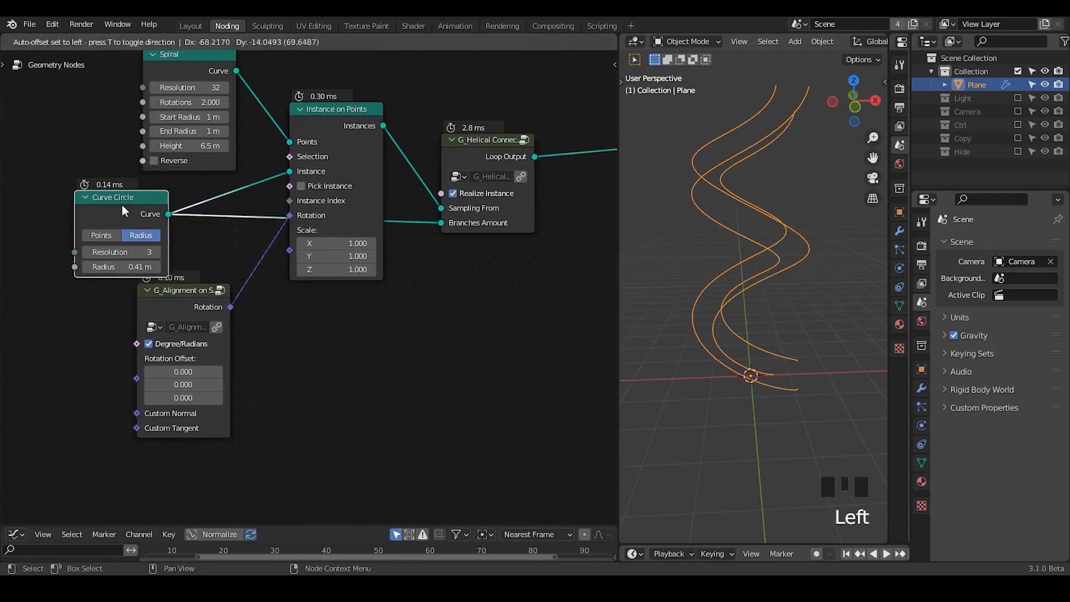
shift+right_drag(200, 182, 206, 232)
key(g)
click(261, 223)
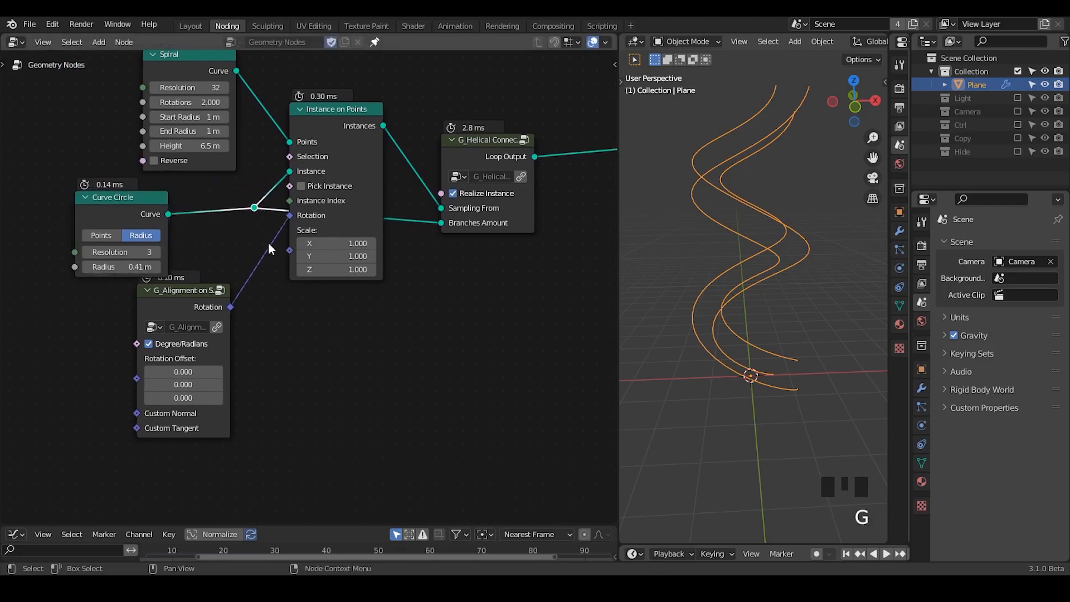
click(137, 195)
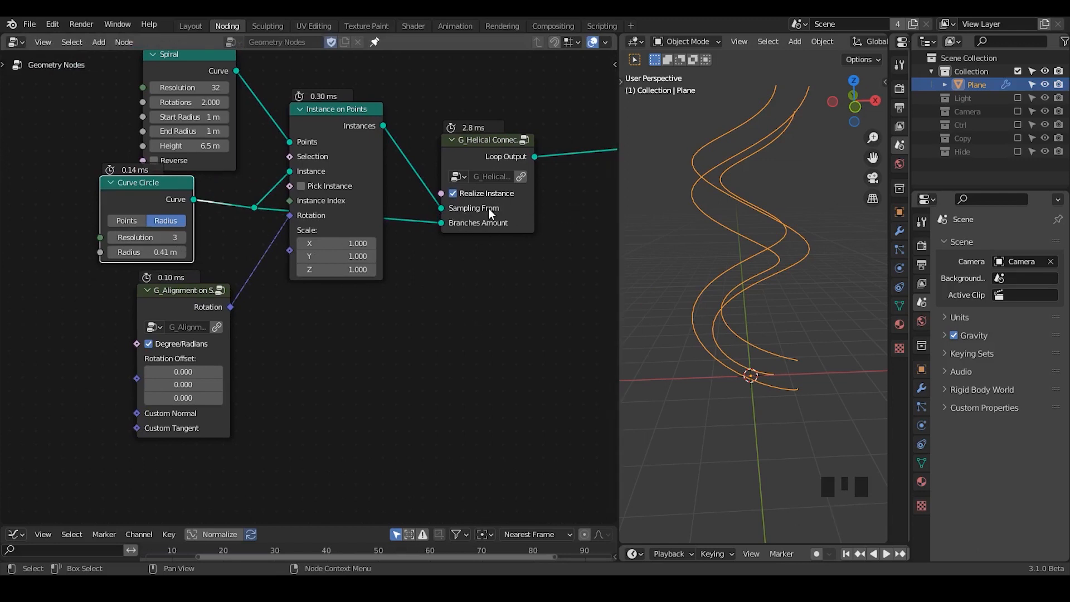
Step: Vary the Curve Circle's resolution, return it to 3, and inspect the strands
middle_drag(740, 323, 707, 314)
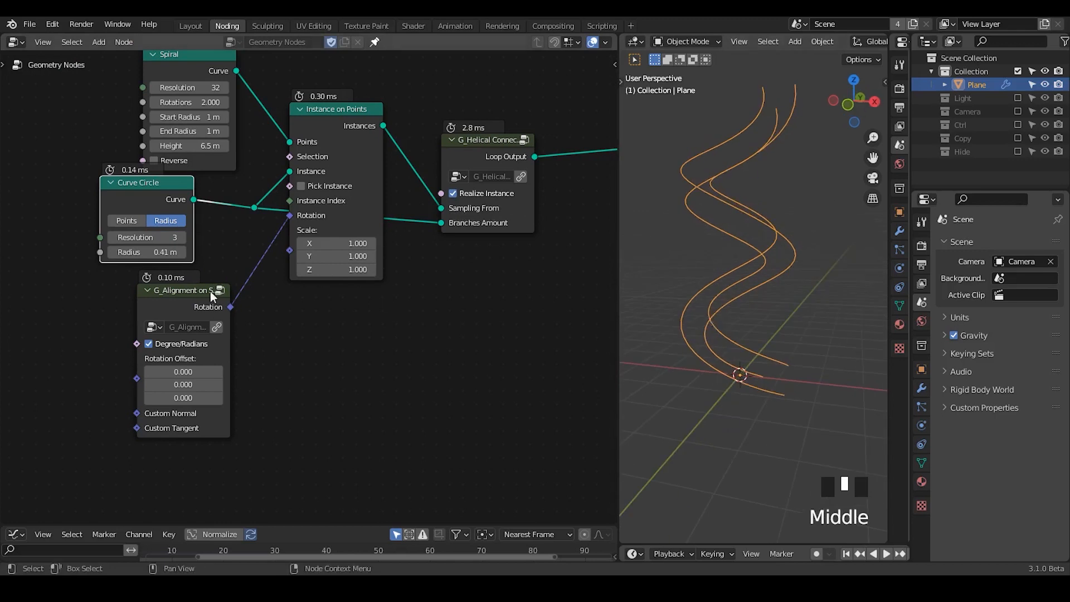
drag(142, 237, 170, 238)
mouse_move(147, 237)
mouse_down()
mouse_move(173, 238)
mouse_move(128, 237)
mouse_up()
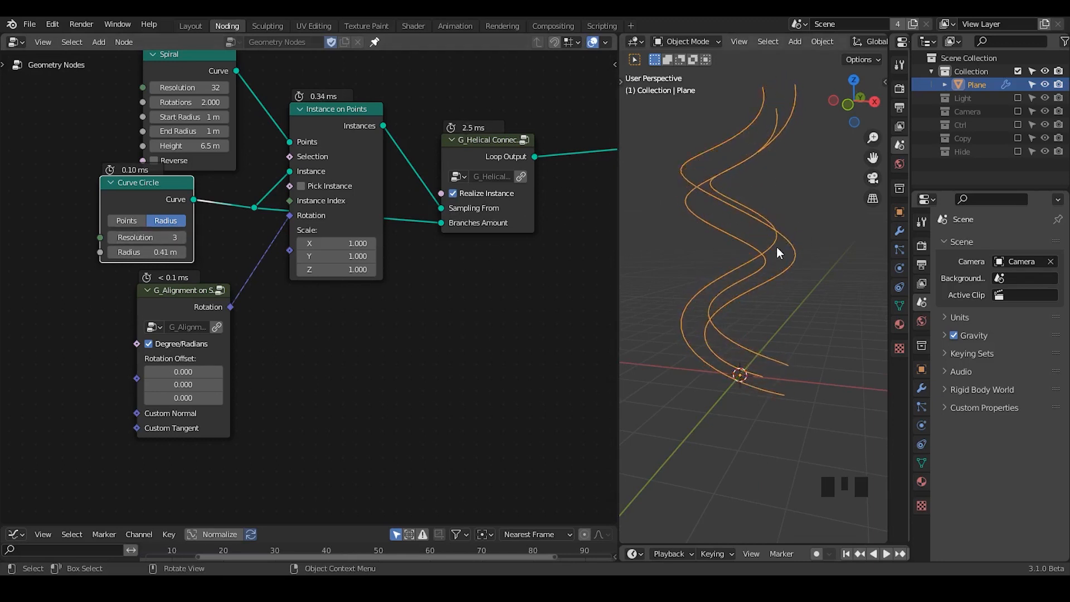
middle_drag(777, 246, 655, 152)
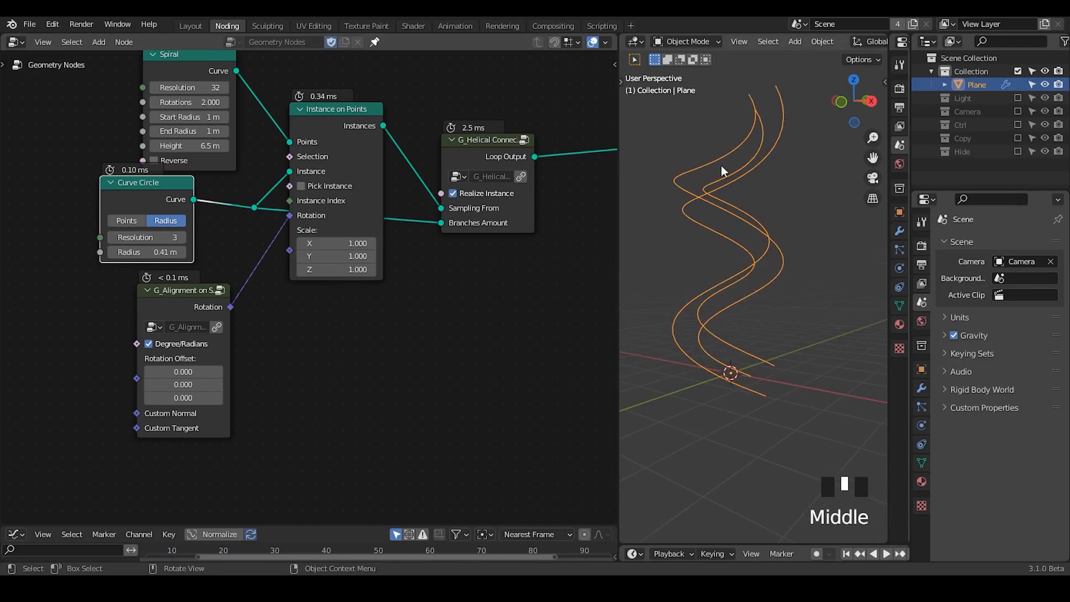
Step: Move the Curve Circle node farther from the reroute and set its resolution to 1
middle_drag(334, 216, 456, 218)
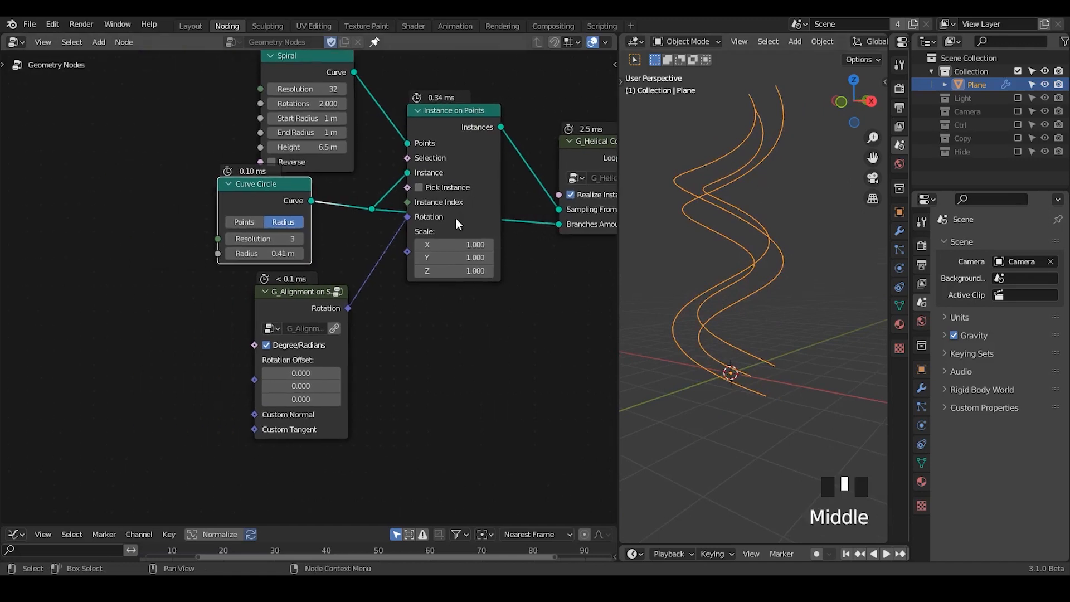
drag(263, 189, 232, 193)
click(232, 194)
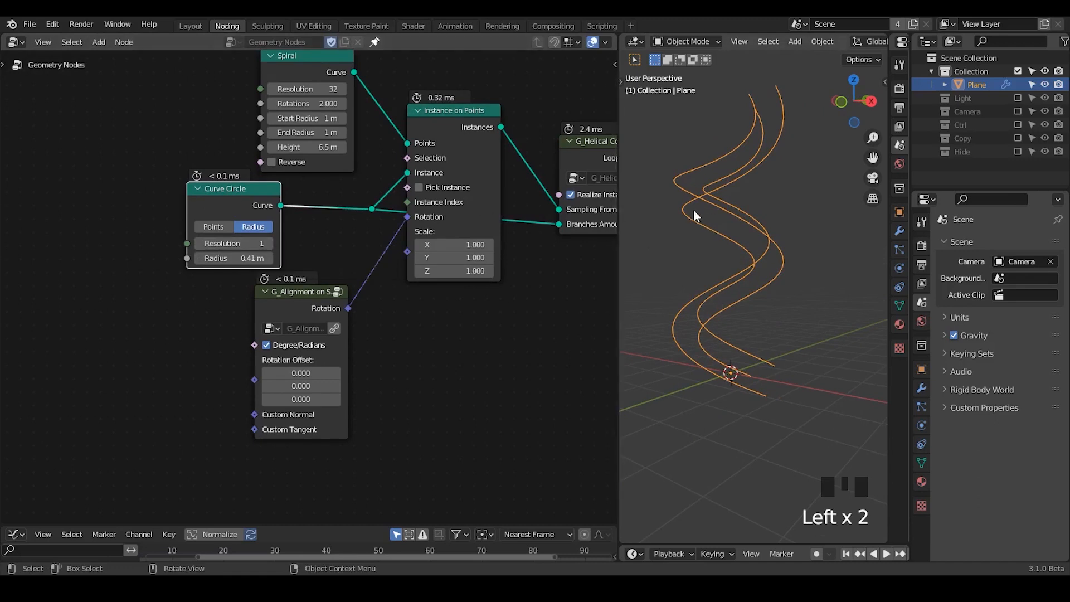
Step: Insert a Resample Curve node between the Curve Circle and the reroute, with its Count set to 1
drag(280, 205, 289, 210)
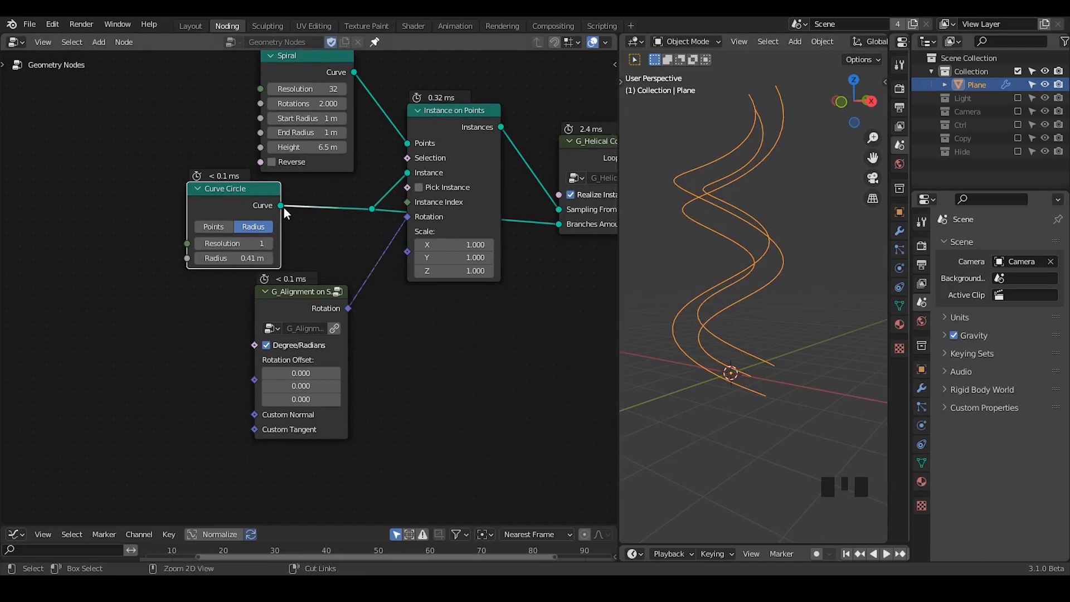
text(resam)
key(Return)
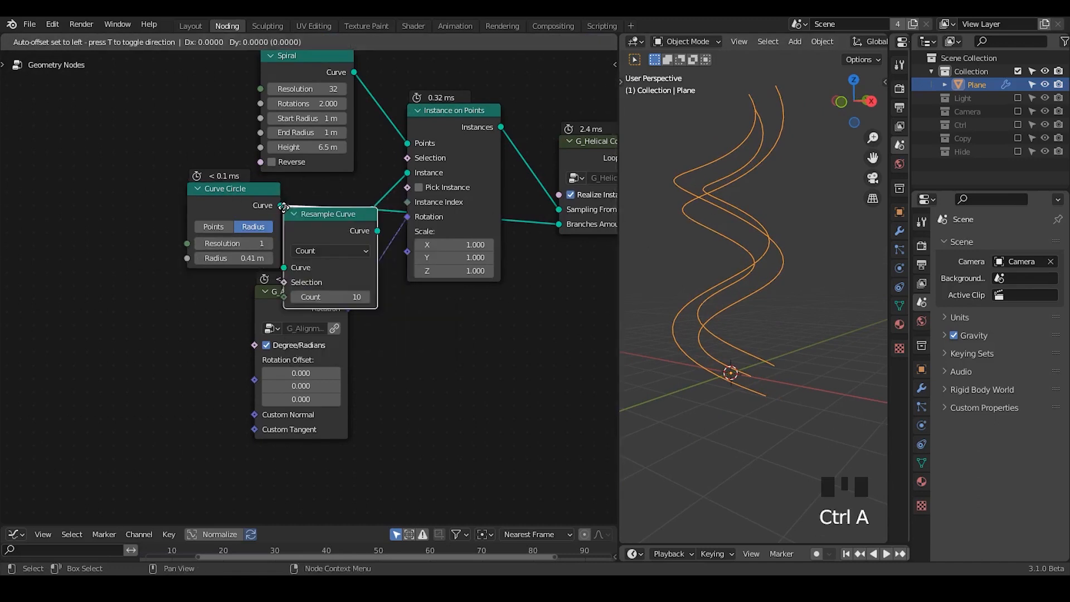
click(276, 184)
drag(257, 269, 212, 269)
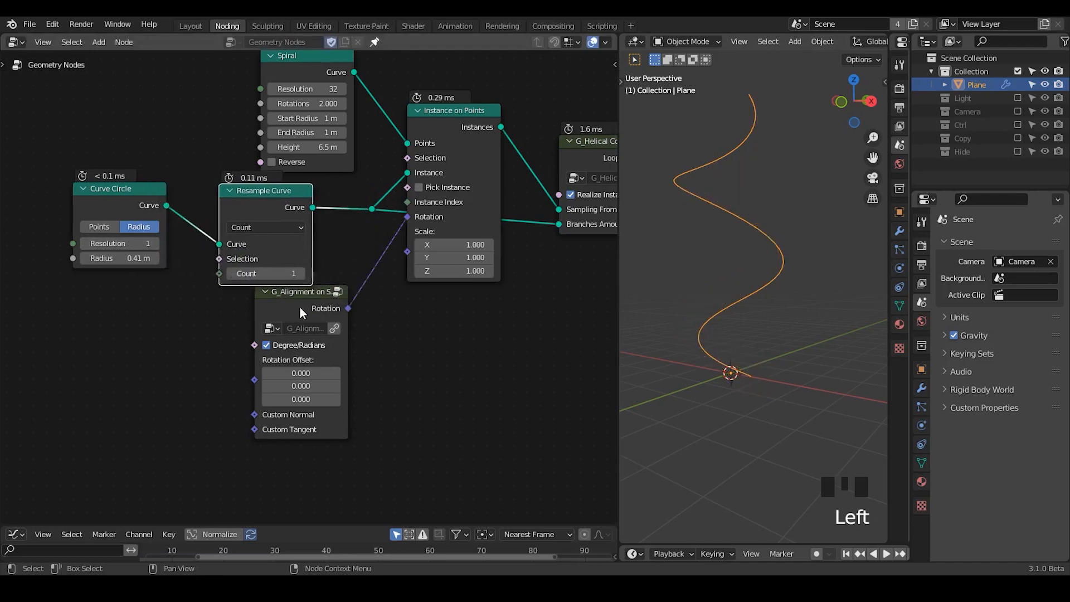
Step: Move the alignment node below Resample Curve and set the Curve Circle's resolution to 61
drag(300, 307, 300, 339)
drag(103, 243, 155, 239)
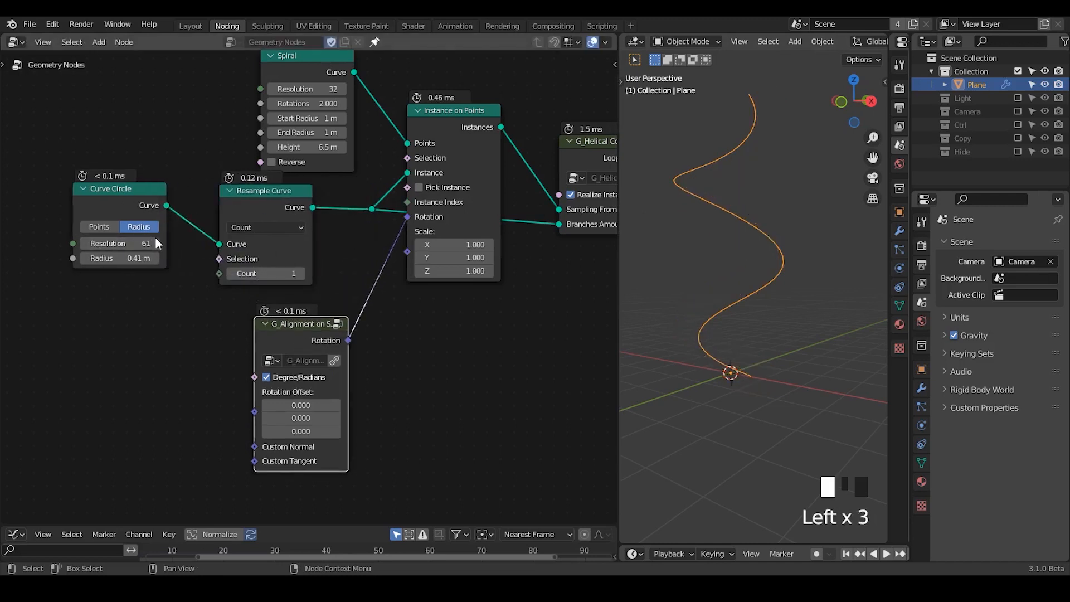
Step: Preview the Resample Curve output on its own, and route the helical connection node back to the Group Output
alt+shift+click(292, 215)
middle_drag(709, 369, 764, 429)
middle_drag(553, 188, 448, 195)
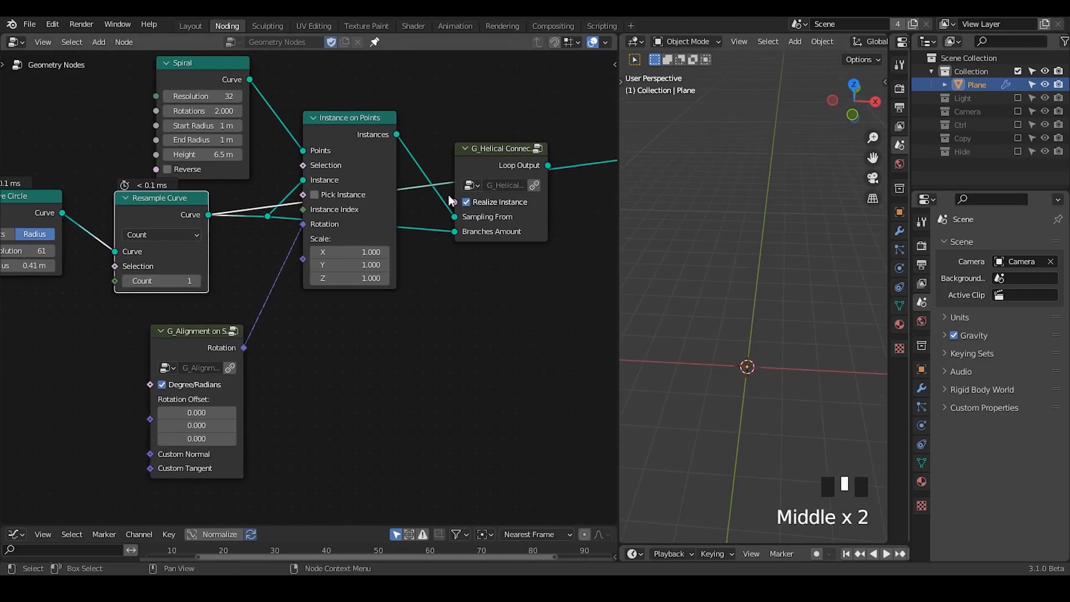
alt+shift+click(484, 165)
middle_drag(751, 372, 825, 169)
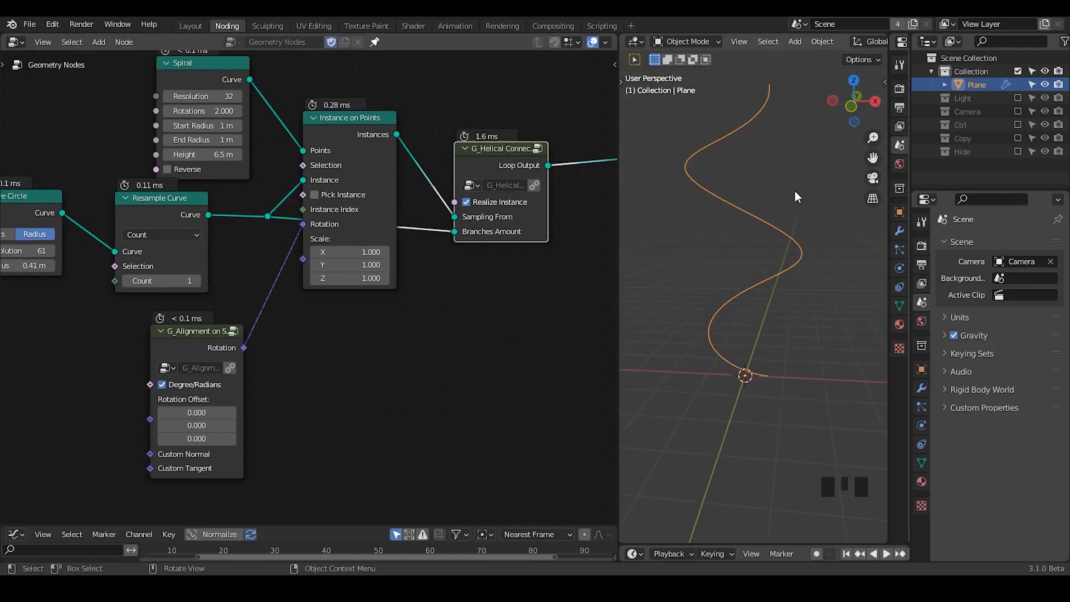
Step: Add a Combine XYZ node and connect its Vector to the alignment node's Rotation Offset
middle_drag(111, 312, 258, 236)
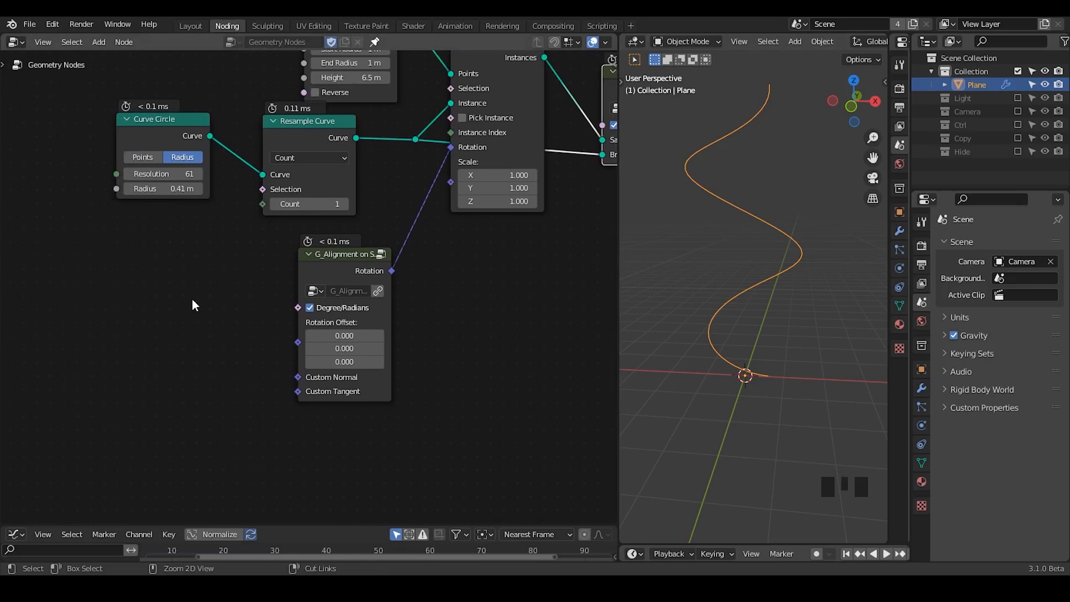
key(ctrl+a)
text(combi)
key(Down)
key(Return)
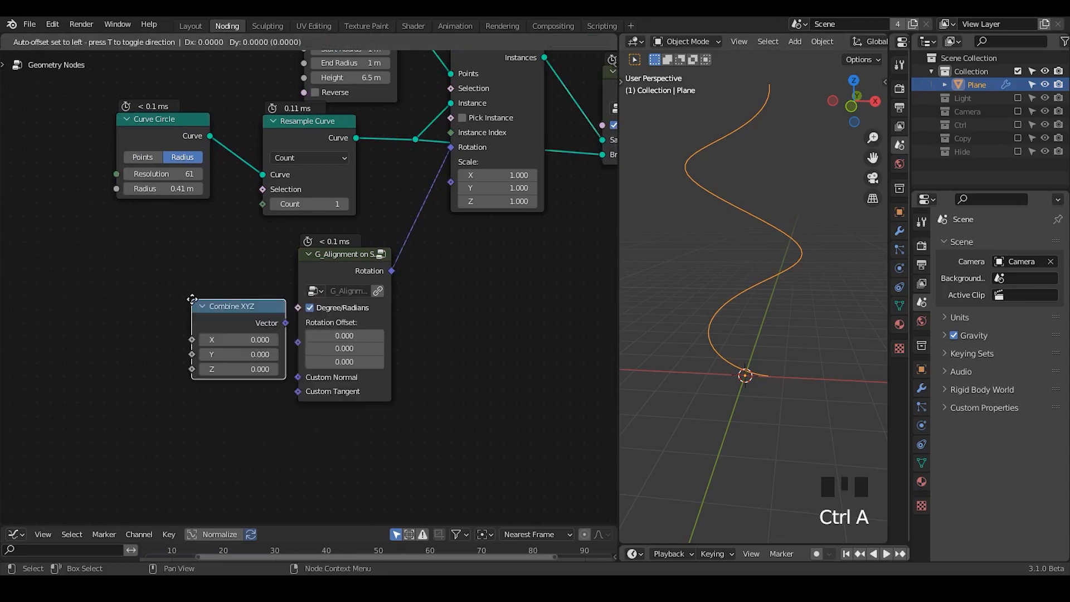
click(174, 308)
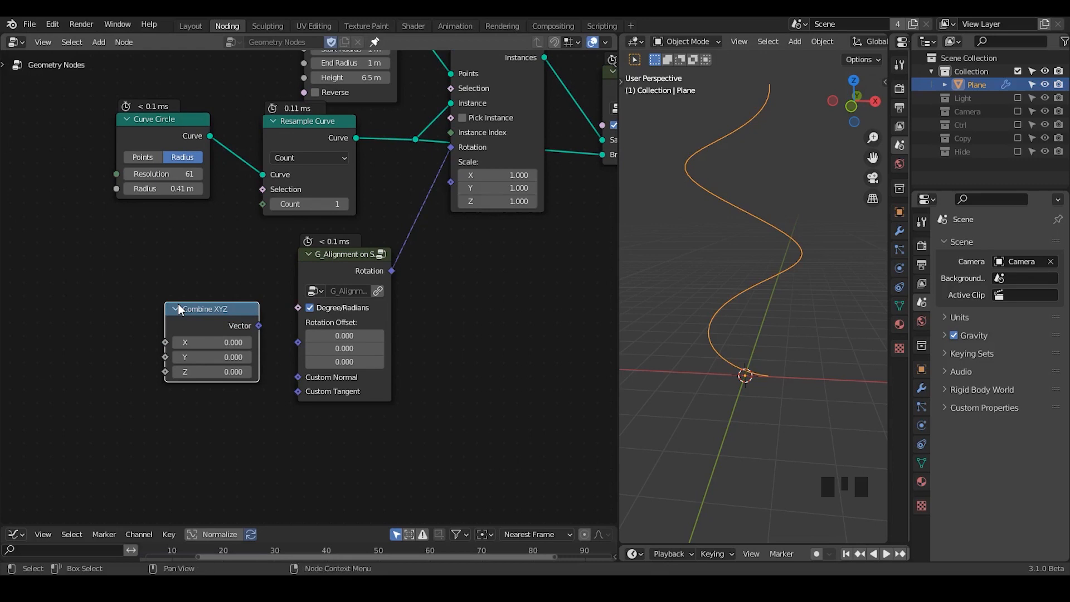
drag(259, 326, 296, 343)
Step: Add the G_Float Range node group and connect its Values to the Z input of Combine XYZ
middle_drag(140, 385, 146, 283)
key(ctrl+a)
text(float range)
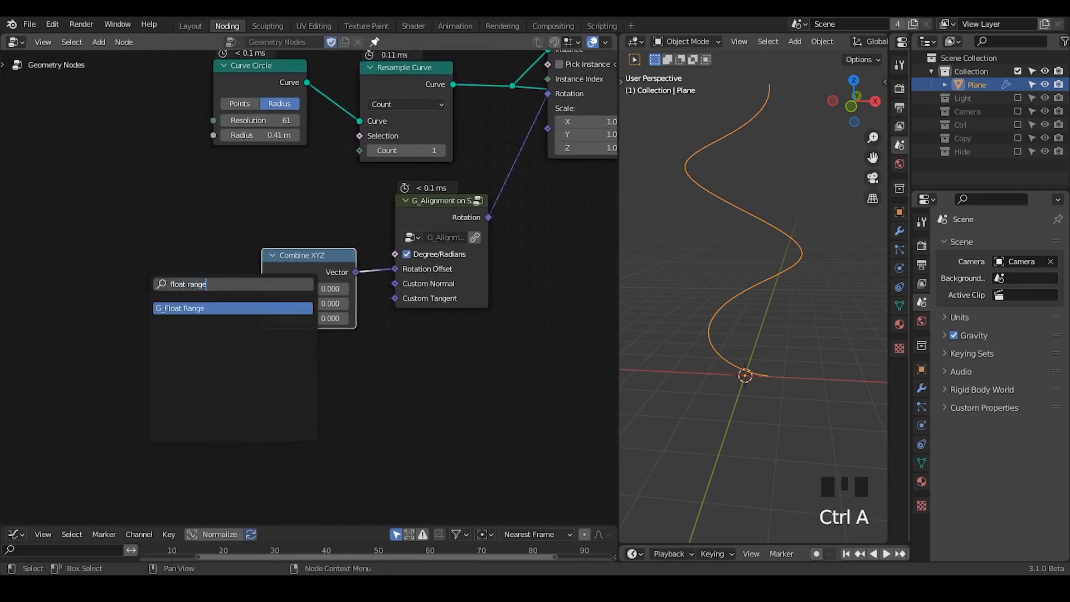
key(Return)
click(118, 279)
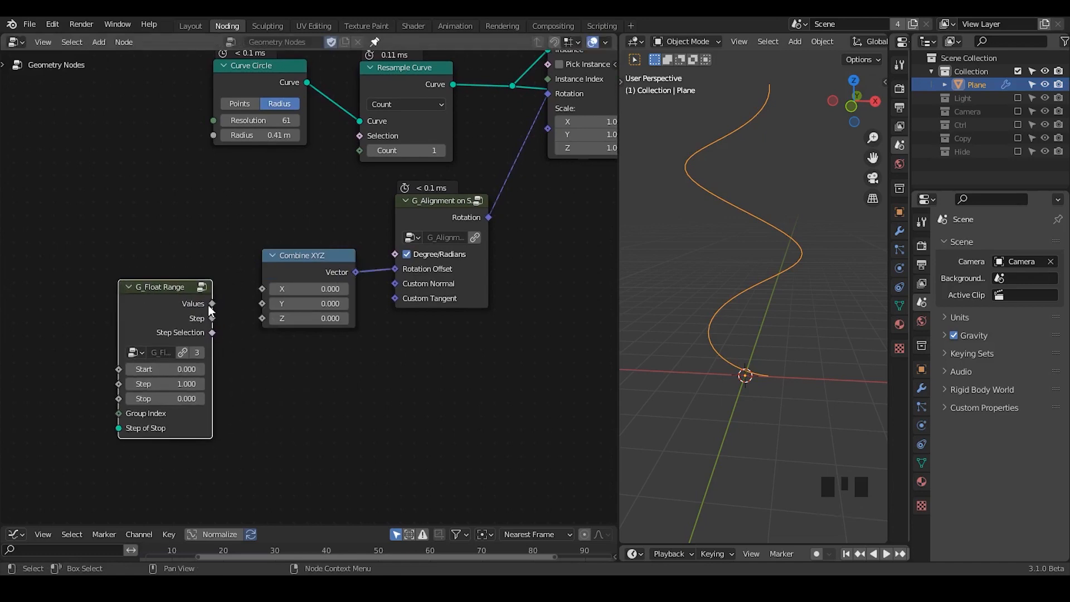
drag(209, 305, 265, 316)
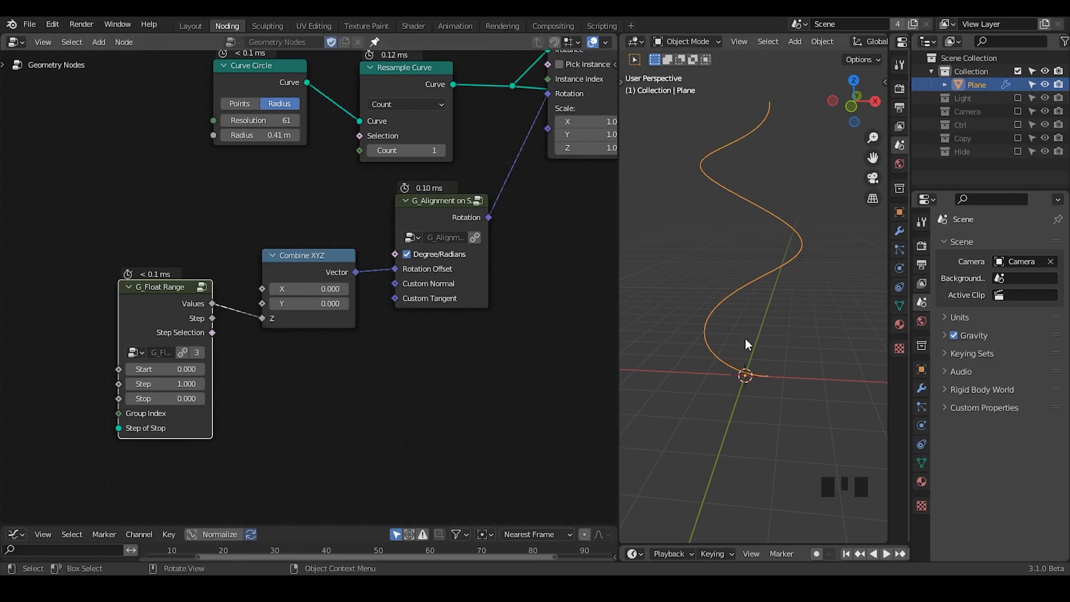
Step: Set the Float Range's Stop to 504.3 and disable Degree/Radians on the alignment node
middle_drag(747, 344, 663, 397)
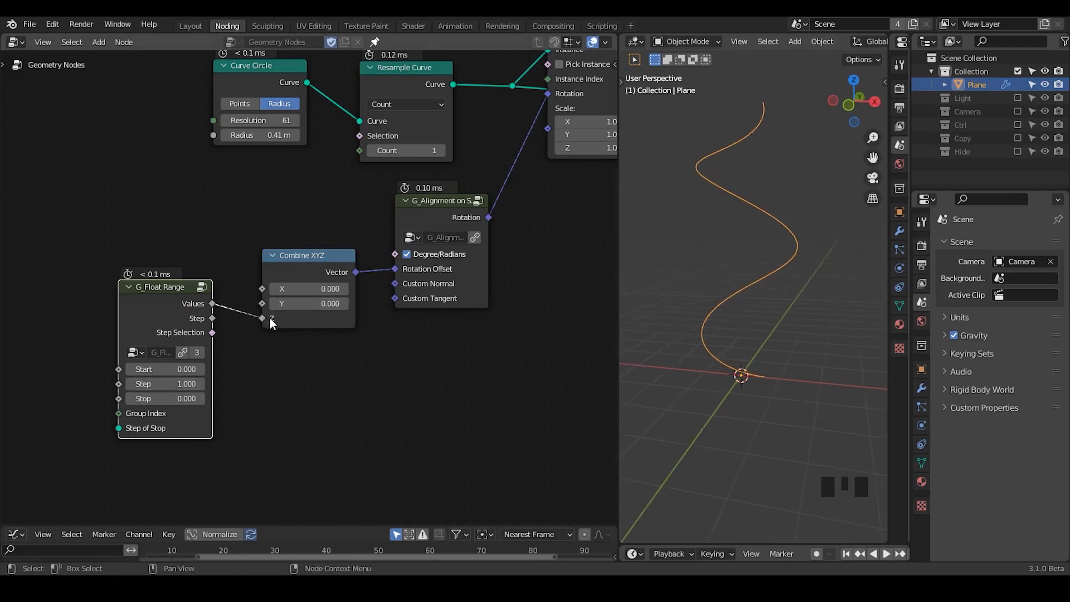
mouse_move(264, 319)
drag(168, 398, 241, 399)
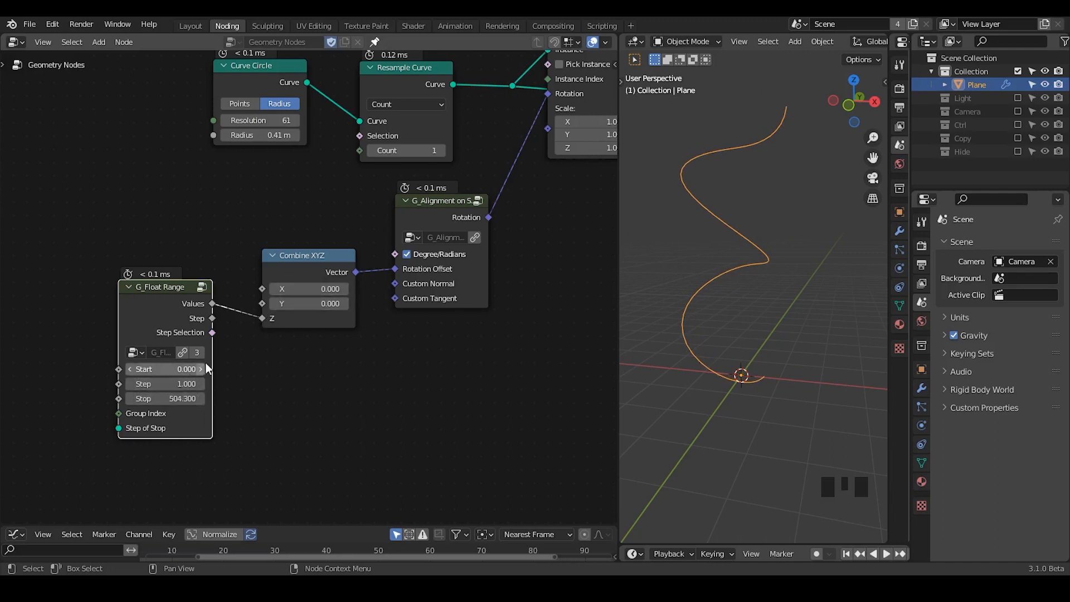
click(419, 254)
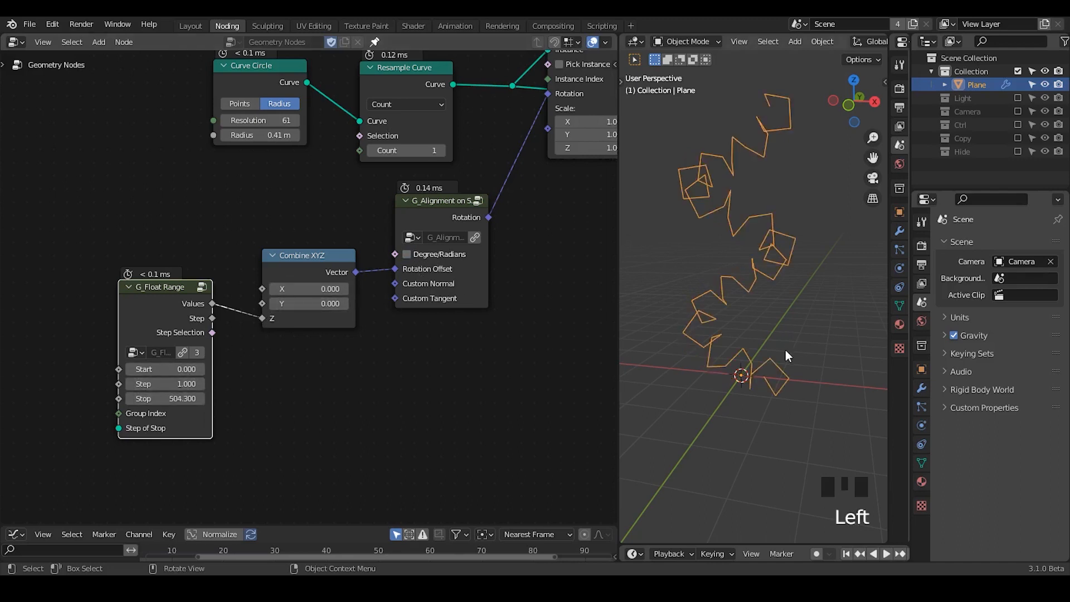
mouse_move(784, 350)
middle_down()
mouse_move(698, 328)
mouse_move(780, 353)
middle_up()
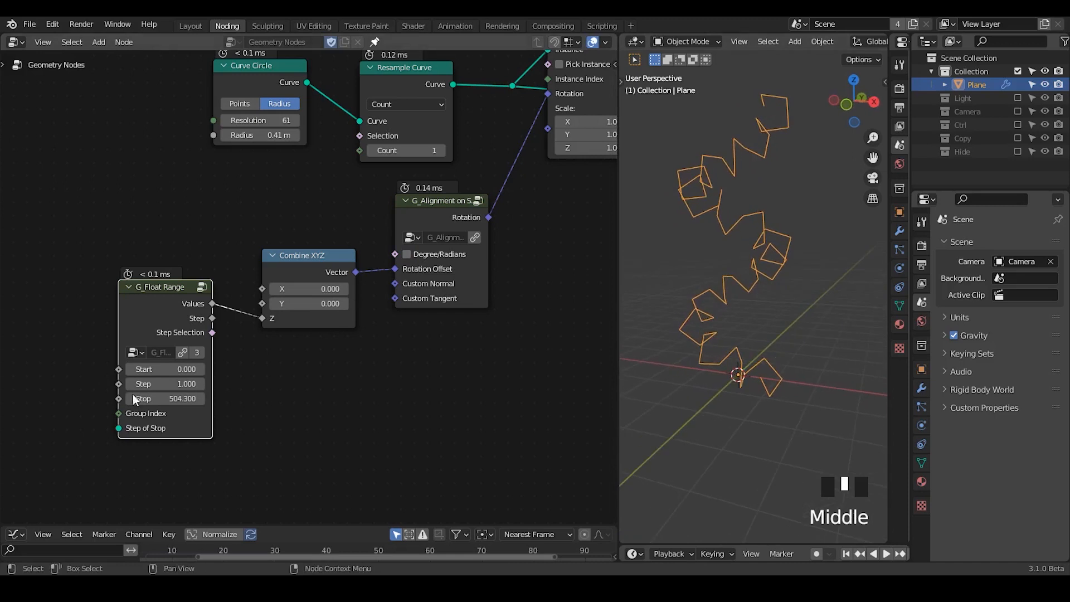
Step: Set the G_Float Range's Stop to 117.5 to twist the strand along the spiral
click(166, 398)
text(15)
key(Return)
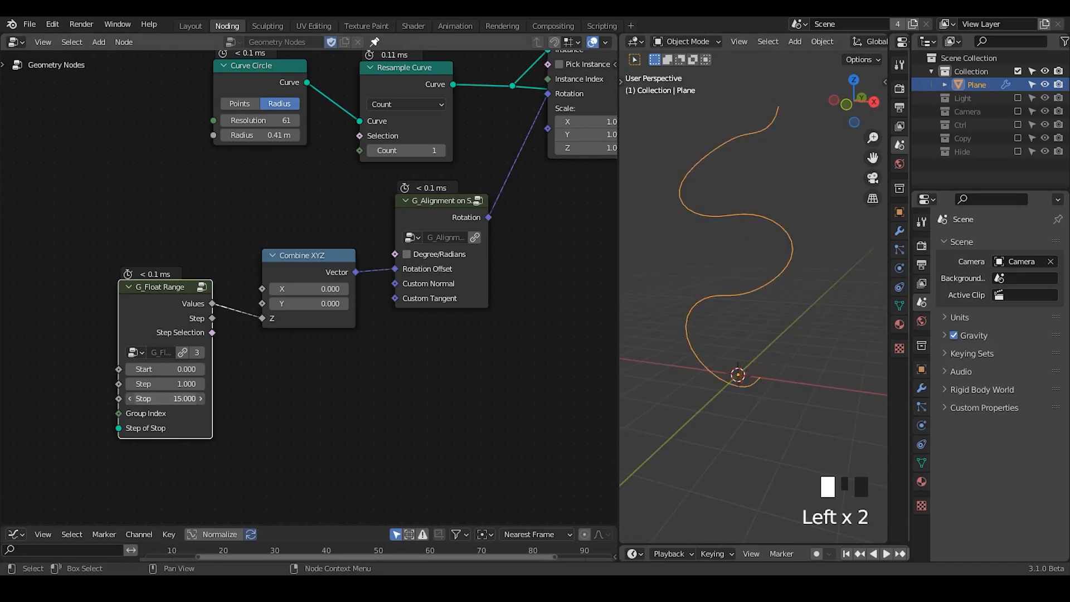
drag(166, 399, 223, 399)
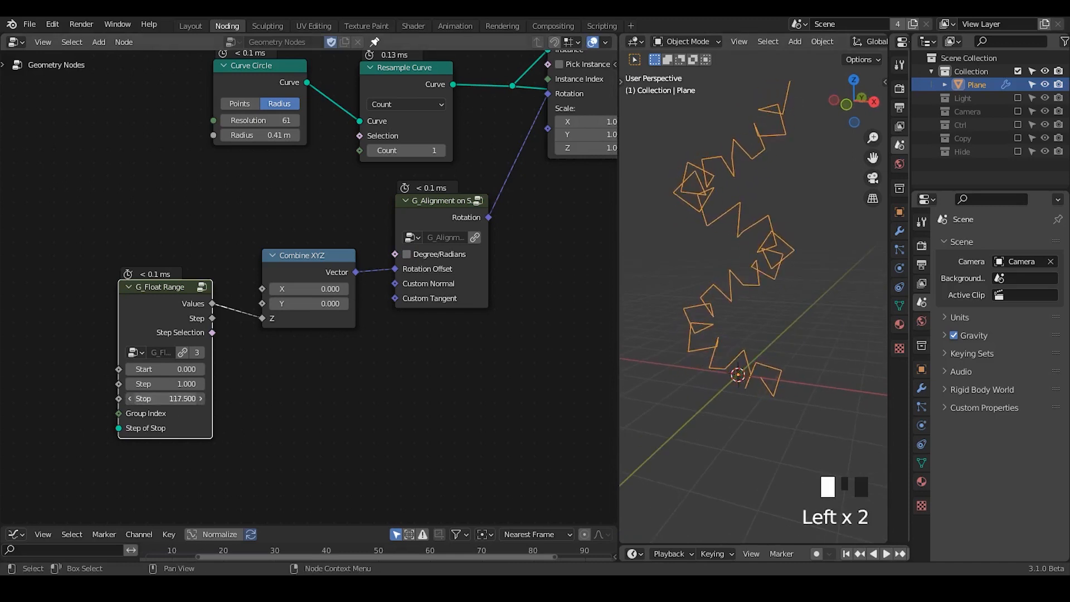
middle_drag(671, 260, 706, 262)
middle_drag(579, 219, 562, 316)
middle_drag(730, 247, 708, 235)
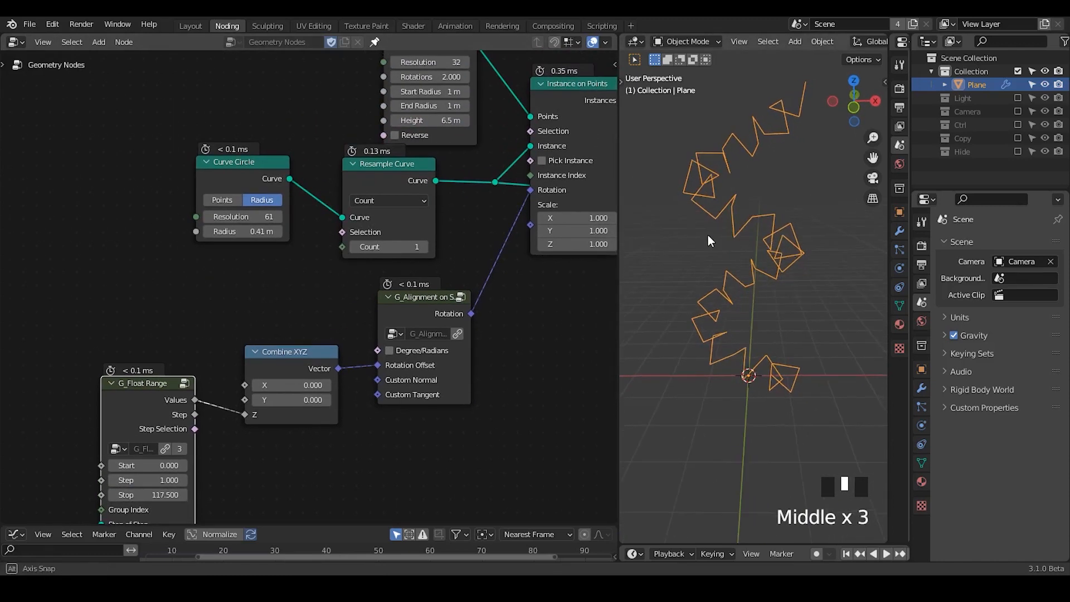
Step: Set the Spiral node's Resolution to 123 to smooth the coiled strand
middle_drag(434, 72, 414, 122)
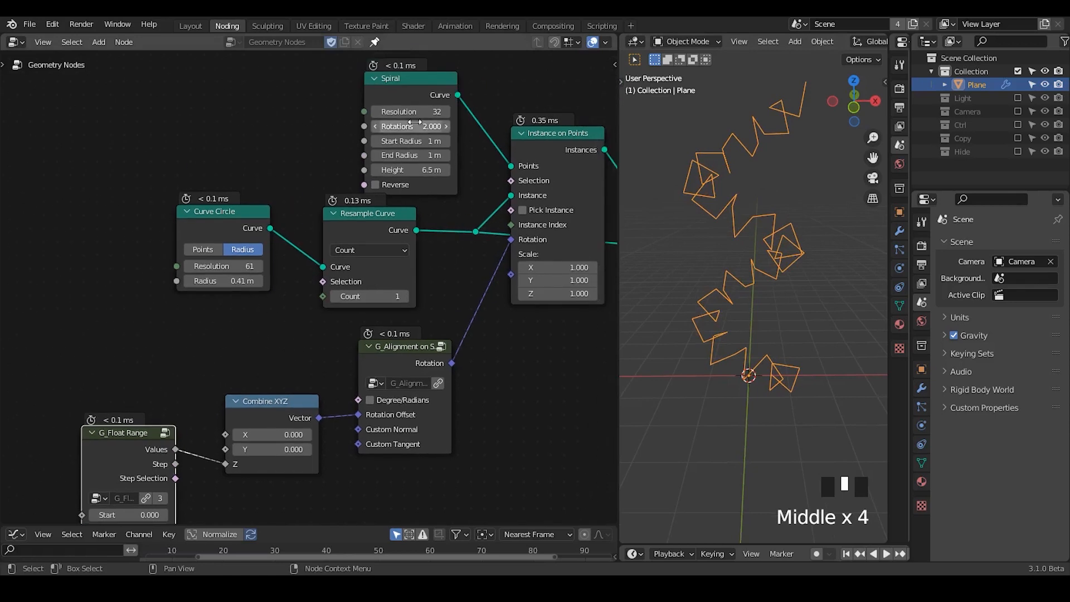
drag(407, 111, 458, 111)
middle_drag(727, 277, 742, 281)
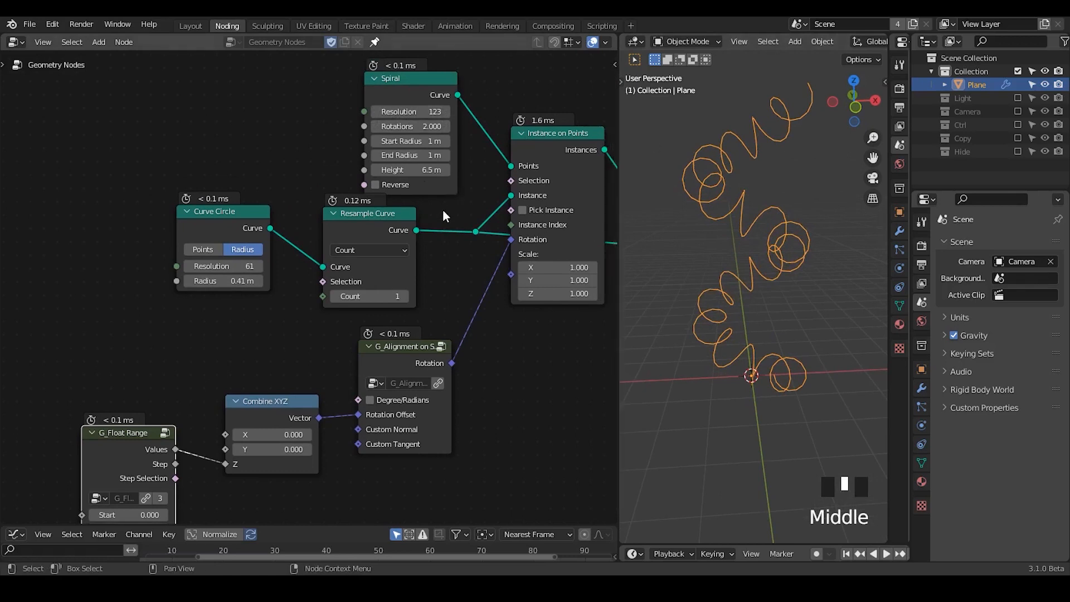
middle_drag(431, 235, 429, 193)
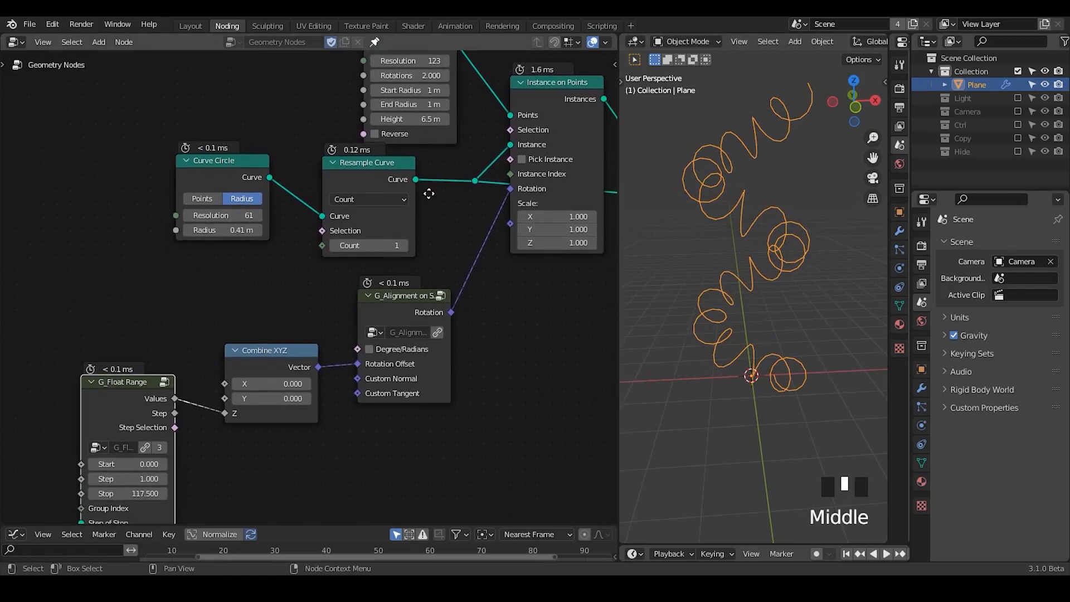
middle_drag(428, 193, 405, 185)
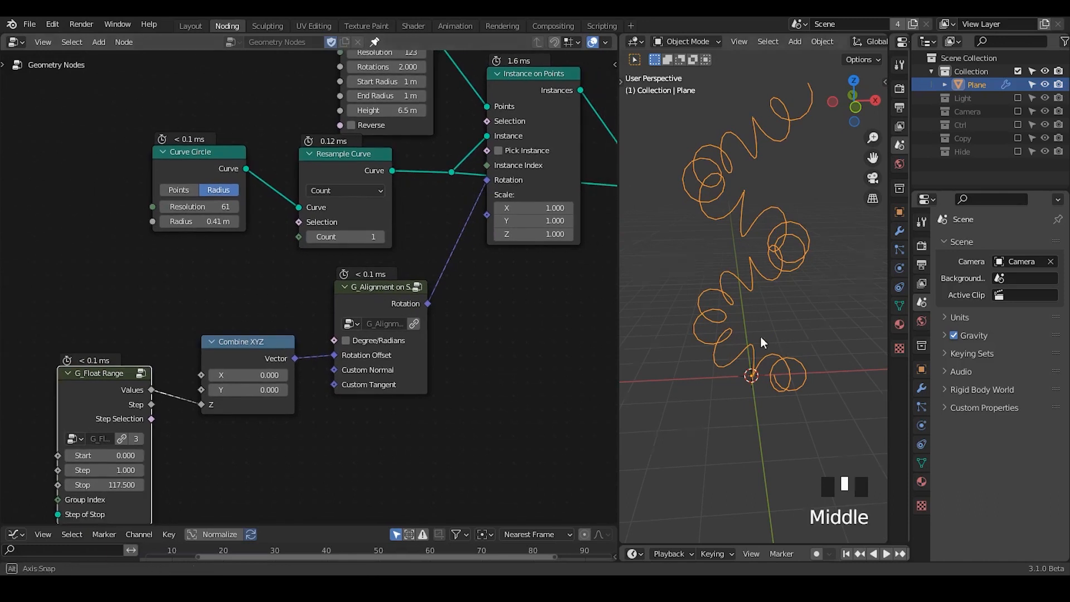
middle_drag(761, 339, 822, 368)
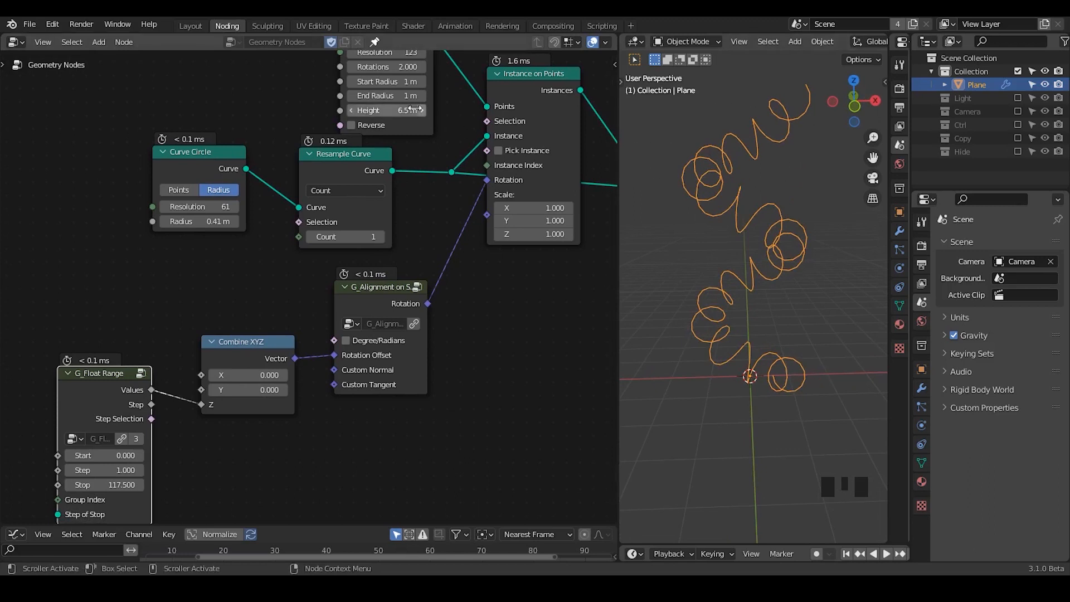
Step: Try an End Radius of 0.9 m on the Spiral node, and restore it to 1 m
mouse_move(390, 95)
mouse_down()
mouse_move(323, 95)
mouse_move(390, 95)
mouse_up()
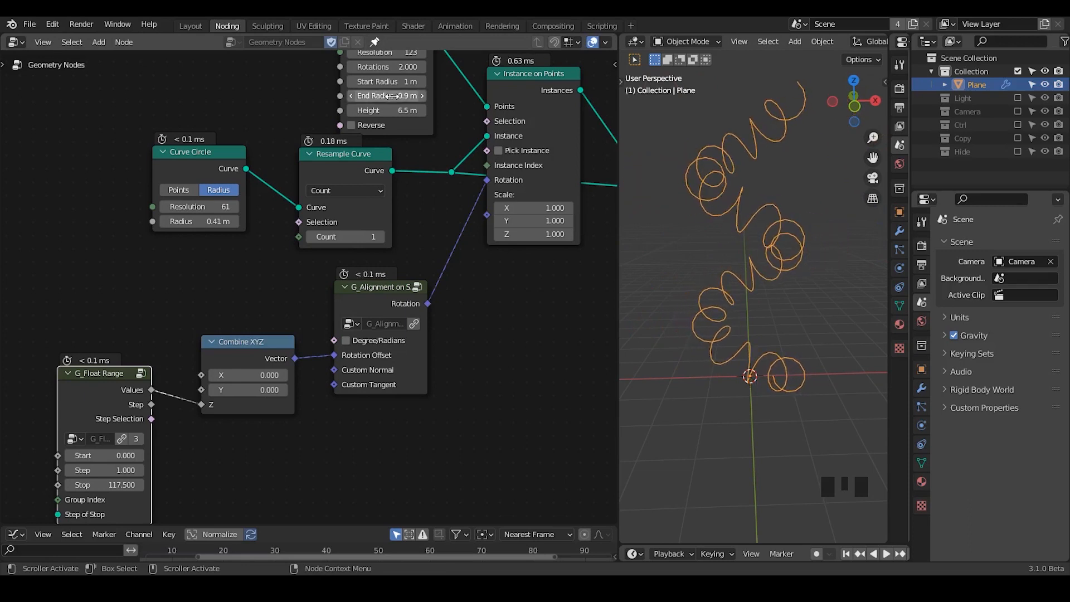
click(446, 112)
ctrl+middle_drag(742, 266, 742, 342)
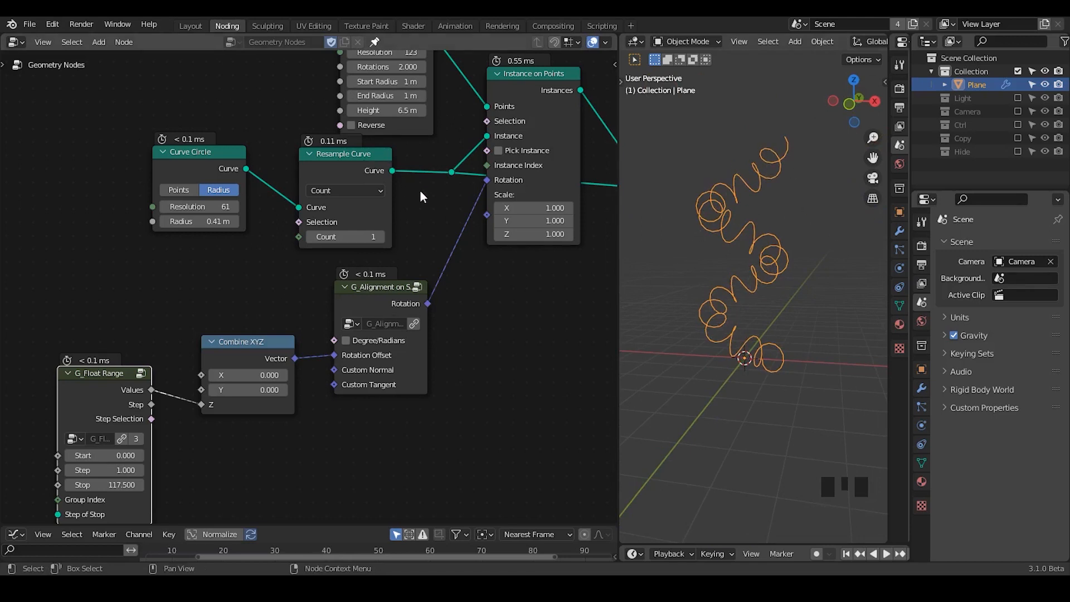
Step: Set the Curve Circle's Resolution to 3 and its Radius to 0.51 m
key(shift+ctrl+alt+q)
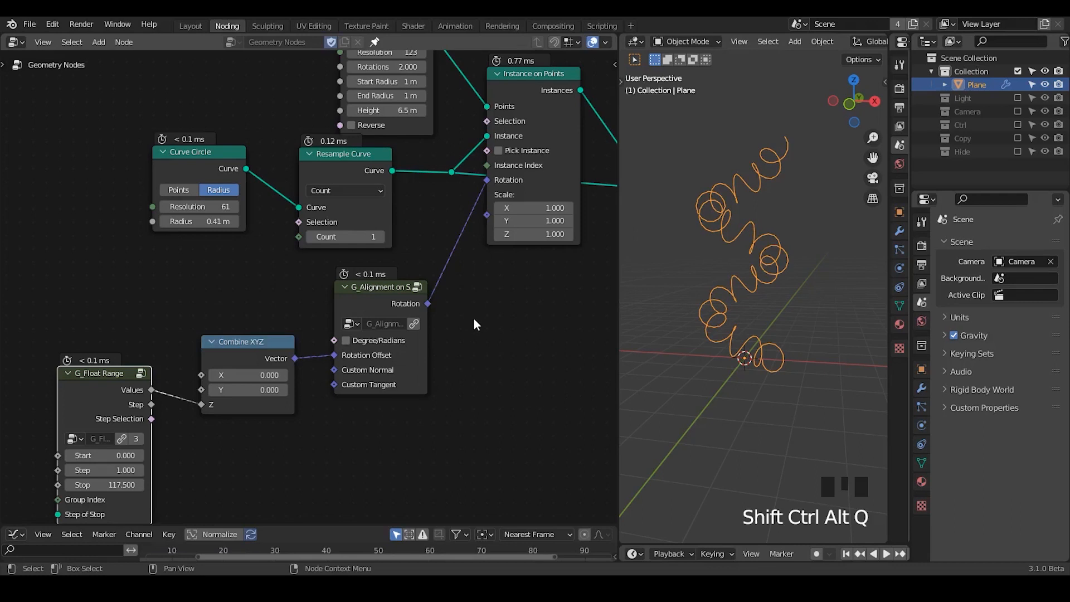
middle_drag(474, 325, 407, 390)
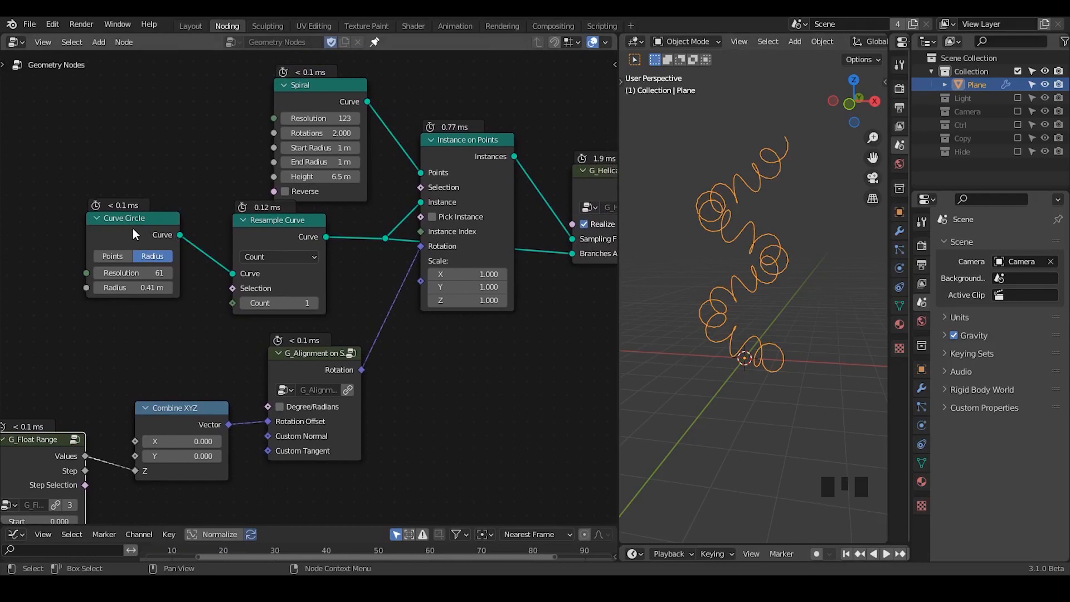
mouse_move(134, 272)
mouse_down()
mouse_move(139, 287)
mouse_move(160, 288)
mouse_move(143, 288)
mouse_up()
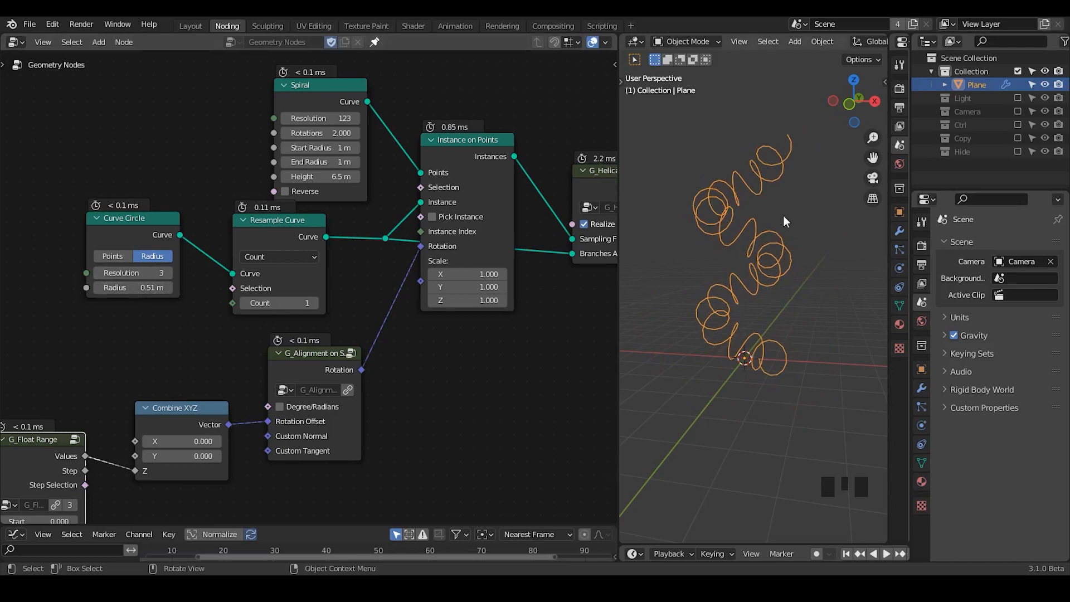
Step: Add a Spline Parameter node and connect its Factor to the Scale input of Instance on Points
middle_drag(428, 340, 437, 293)
key(ctrl+a)
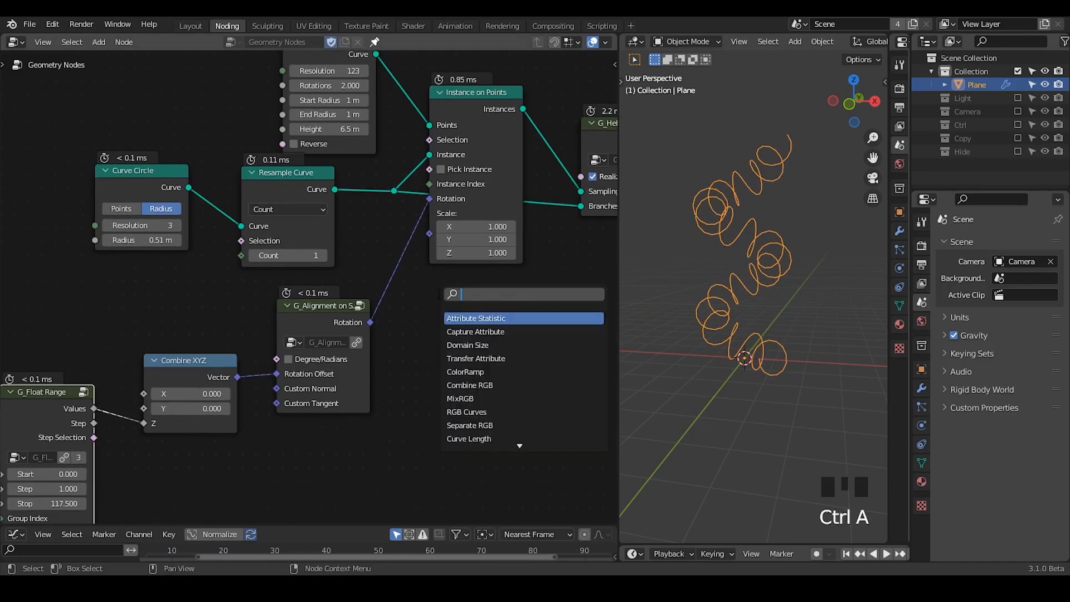
text(spline pa)
key(Return)
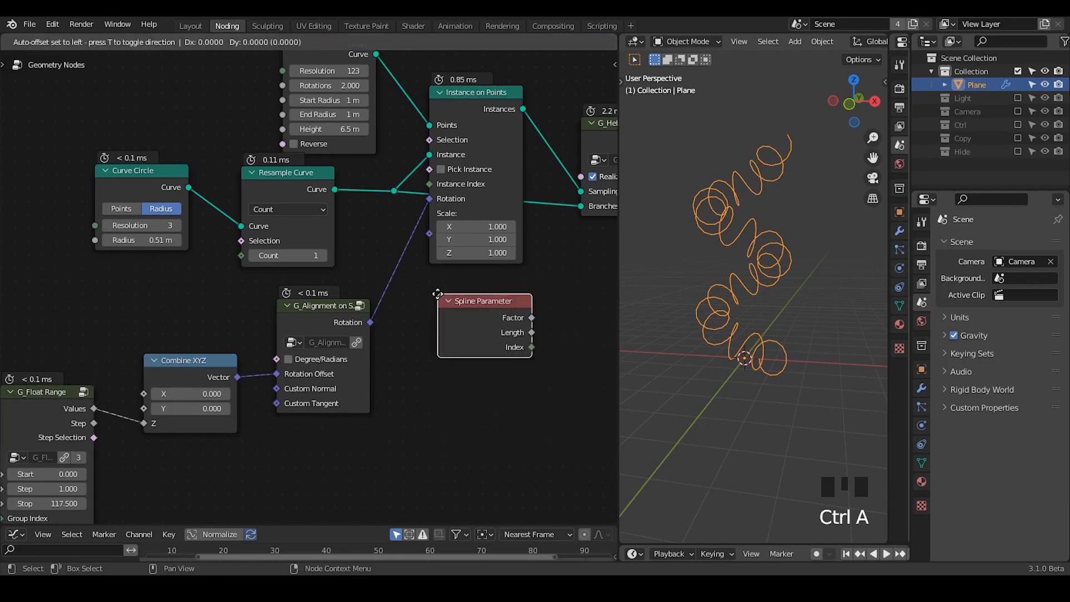
click(404, 338)
drag(496, 356, 429, 234)
middle_drag(441, 240, 433, 300)
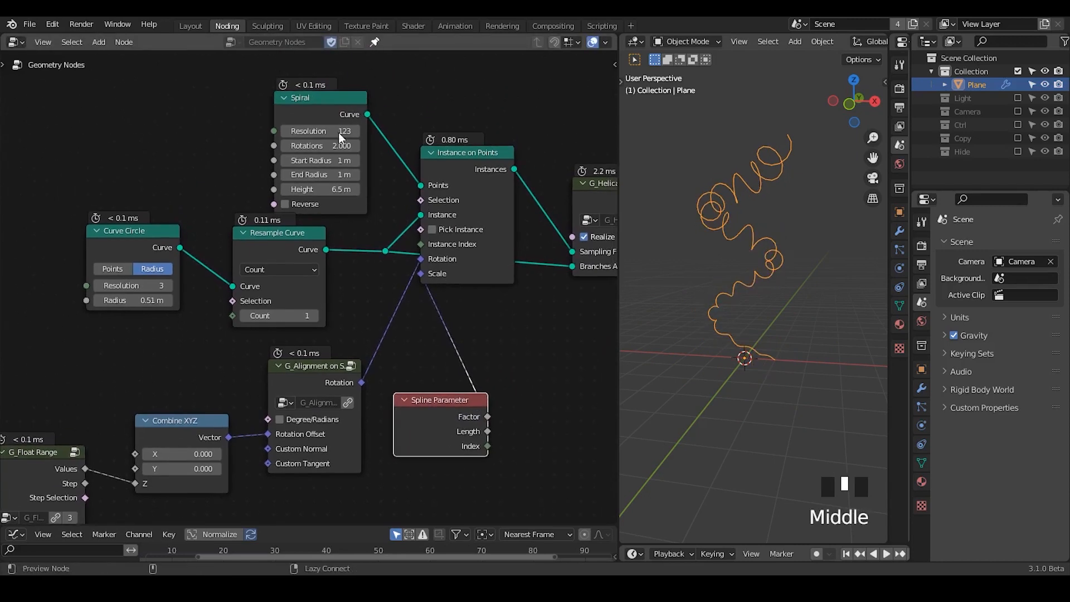
Step: Annotate the previewed Spiral curve with 0 at its lower end and 1 at its upper end, and route the helical connection node back to the output
alt+shift+click(337, 102)
key(d)
drag(800, 342, 794, 339)
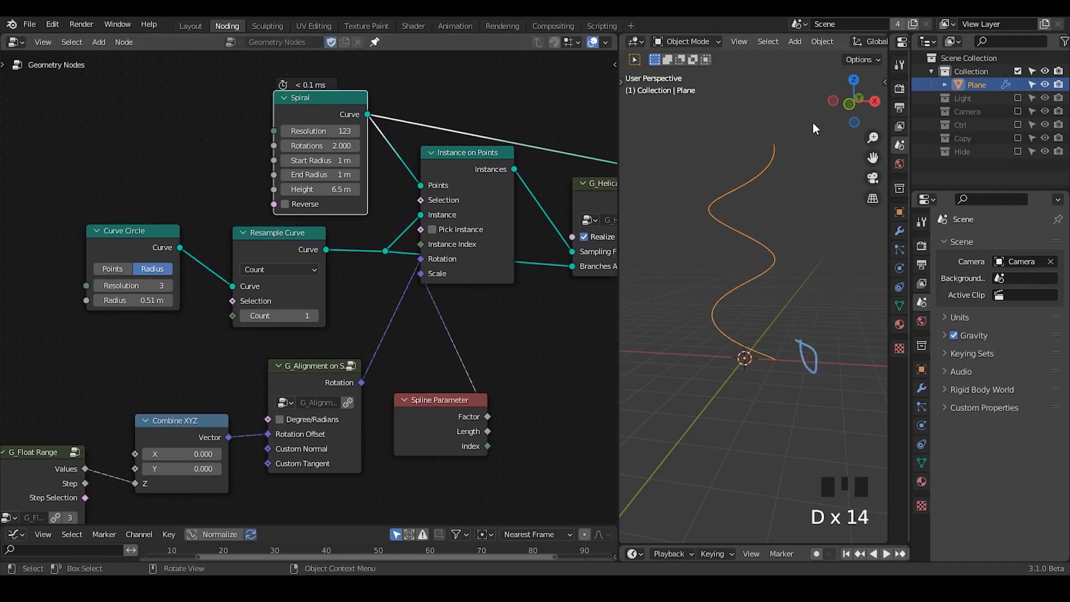
drag(800, 107, 805, 154)
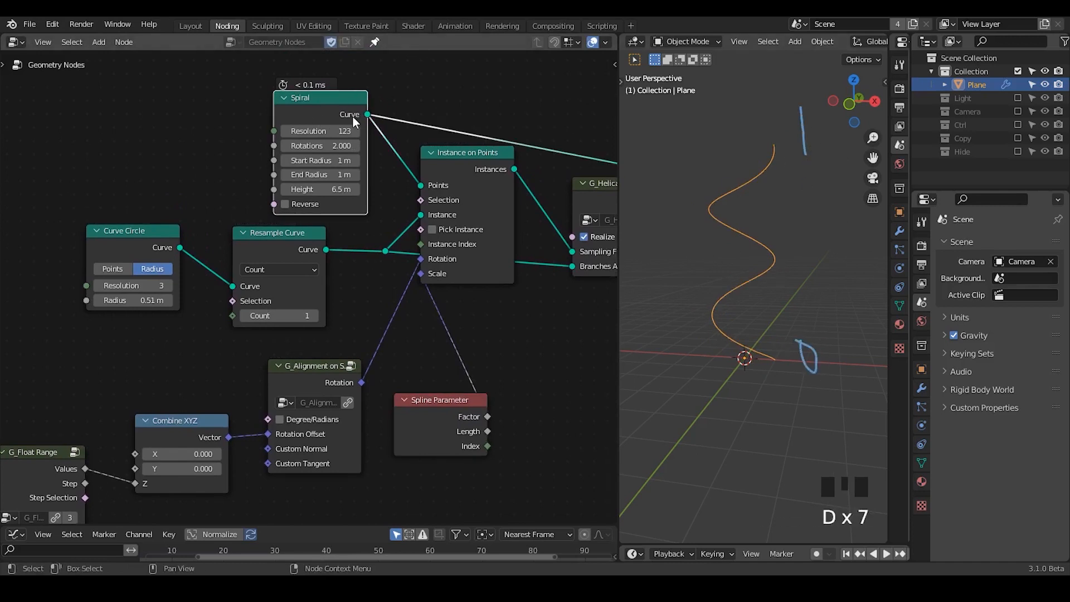
middle_drag(564, 191, 465, 182)
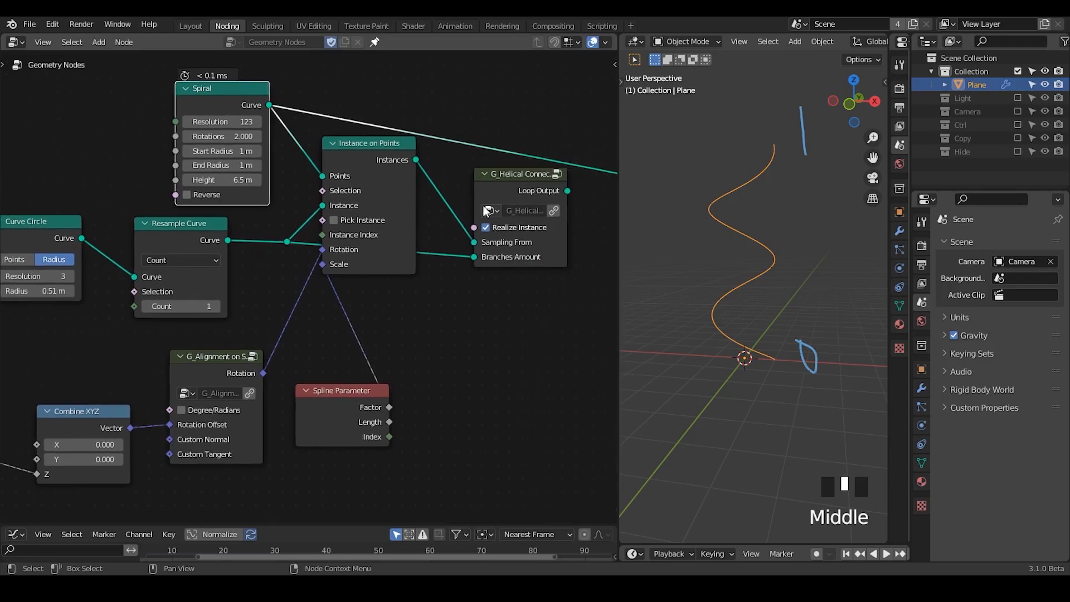
alt+shift+click(499, 195)
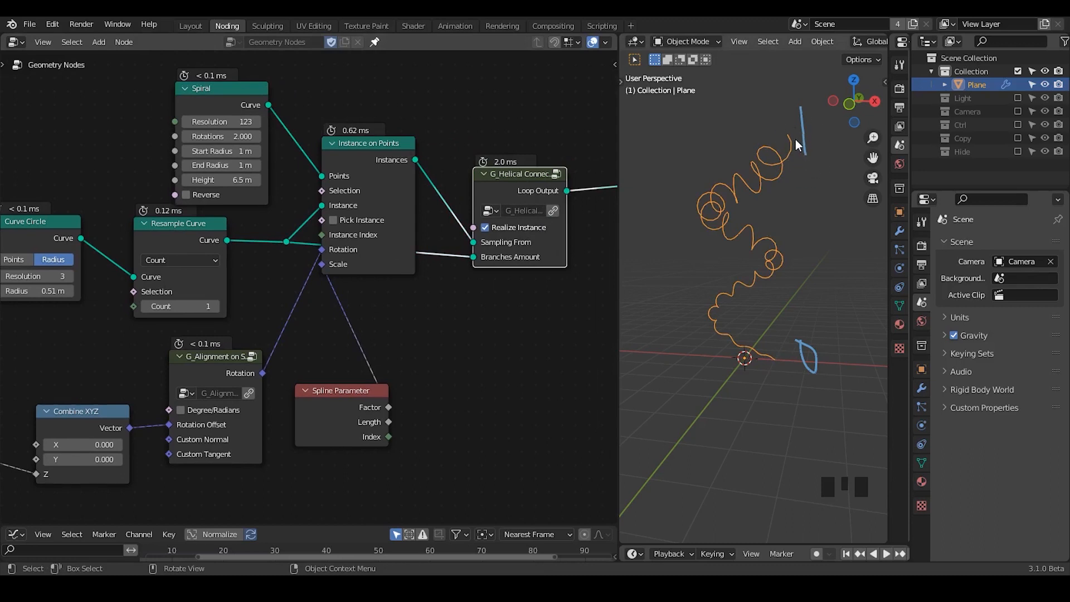
Step: Collapse the G_Alignment on Spline node to free space beneath it
middle_drag(345, 376, 437, 300)
click(273, 286)
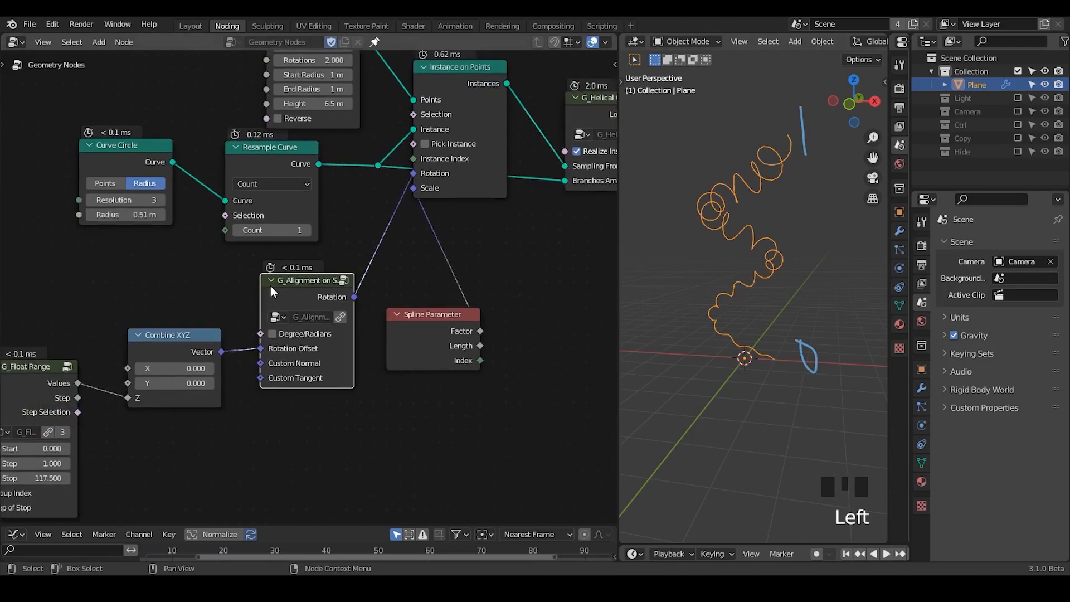
click(270, 284)
Step: Move the Spline Parameter node below the alignment node and delete it
drag(443, 321, 326, 348)
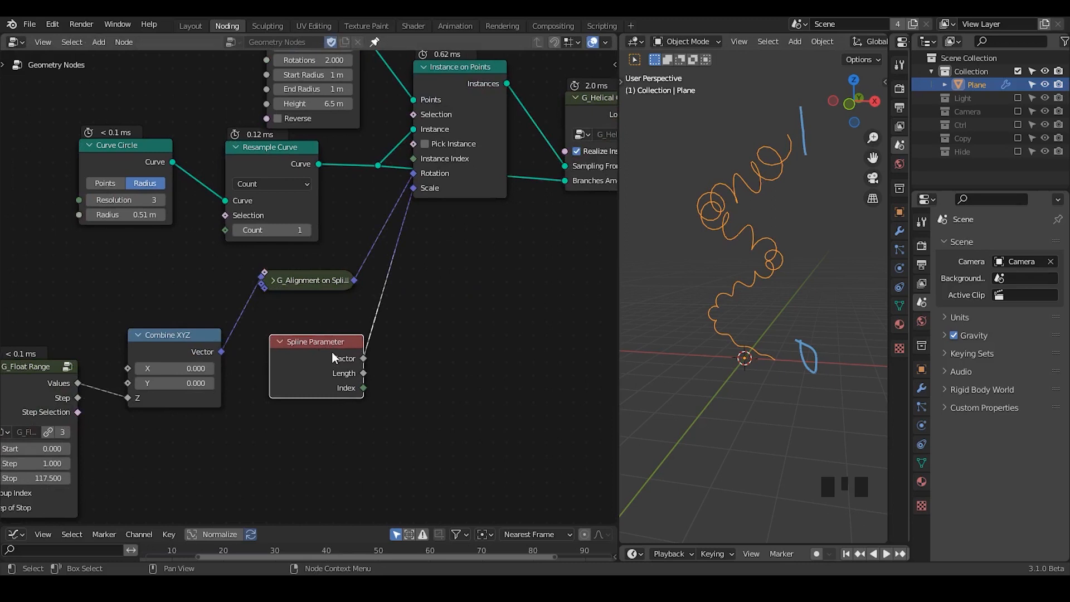
key(x)
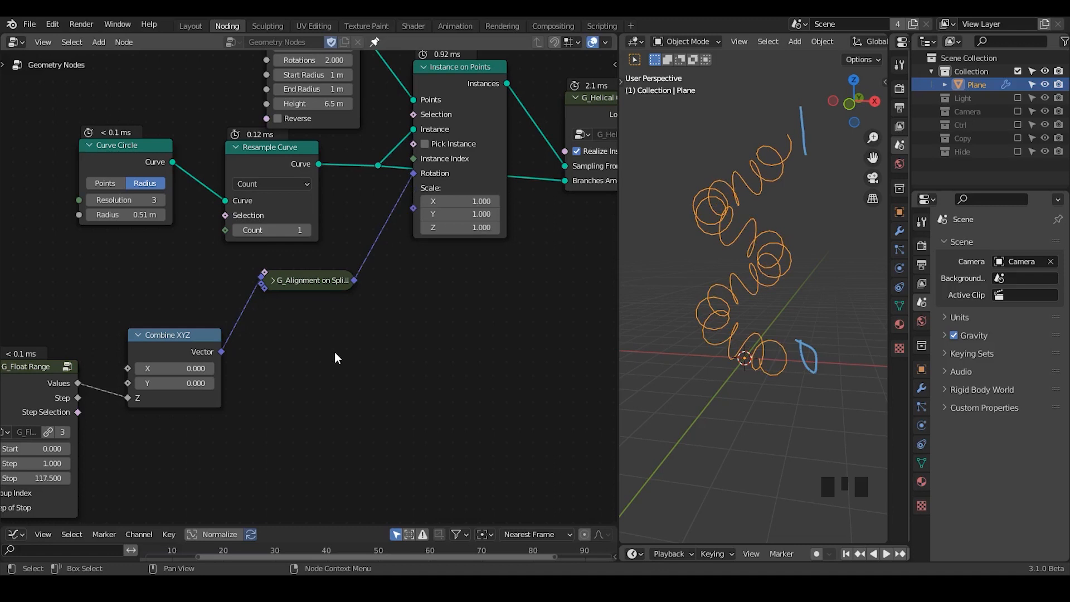
Step: Add the G_Proximity Falloff node group below the alignment node
key(ctrl+a)
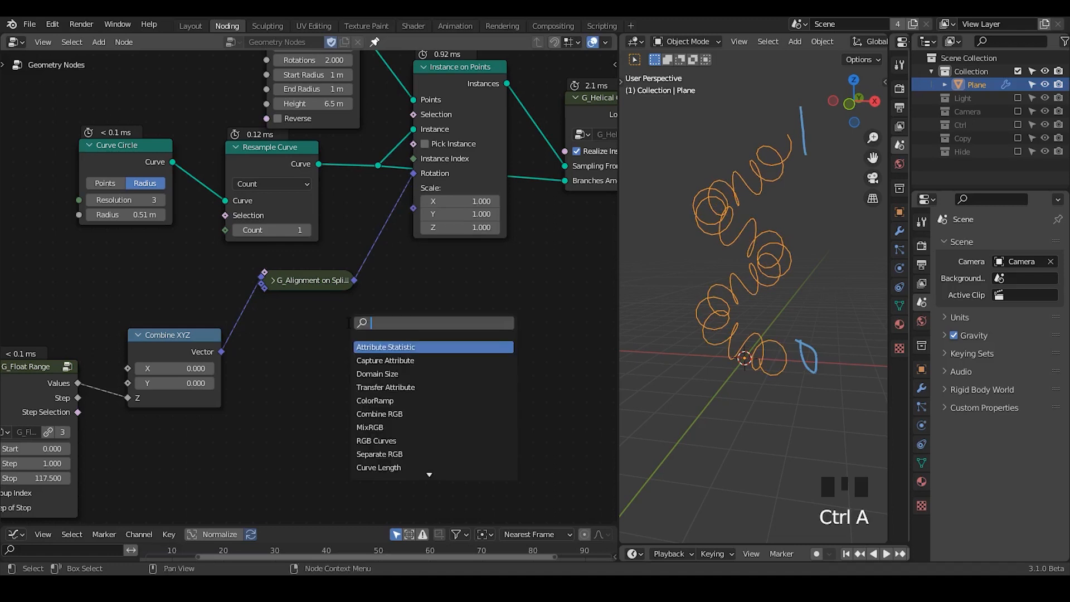
text(proi)
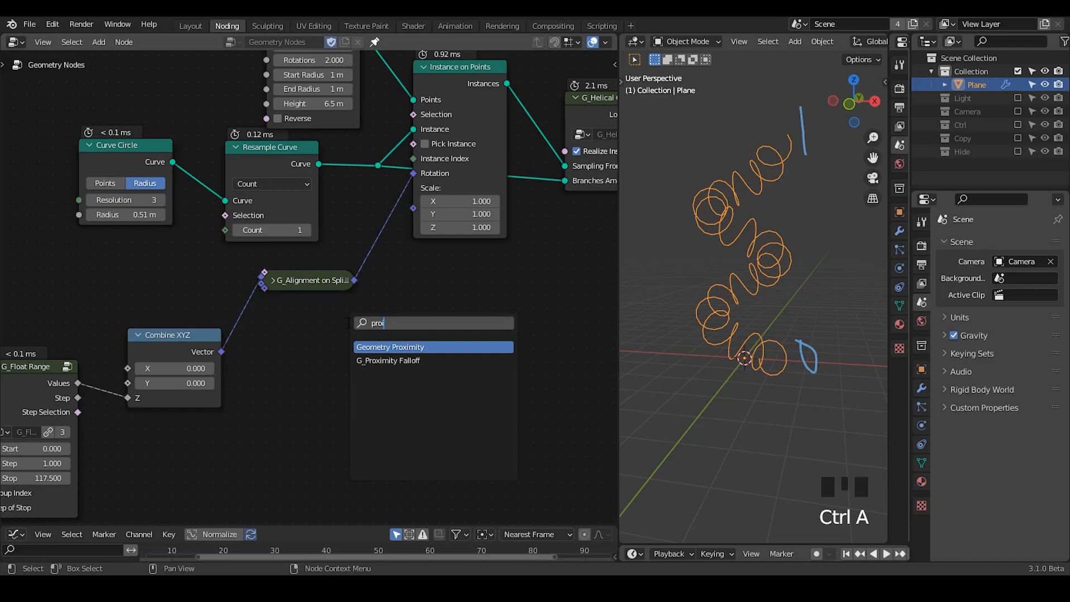
key(Return)
click(363, 319)
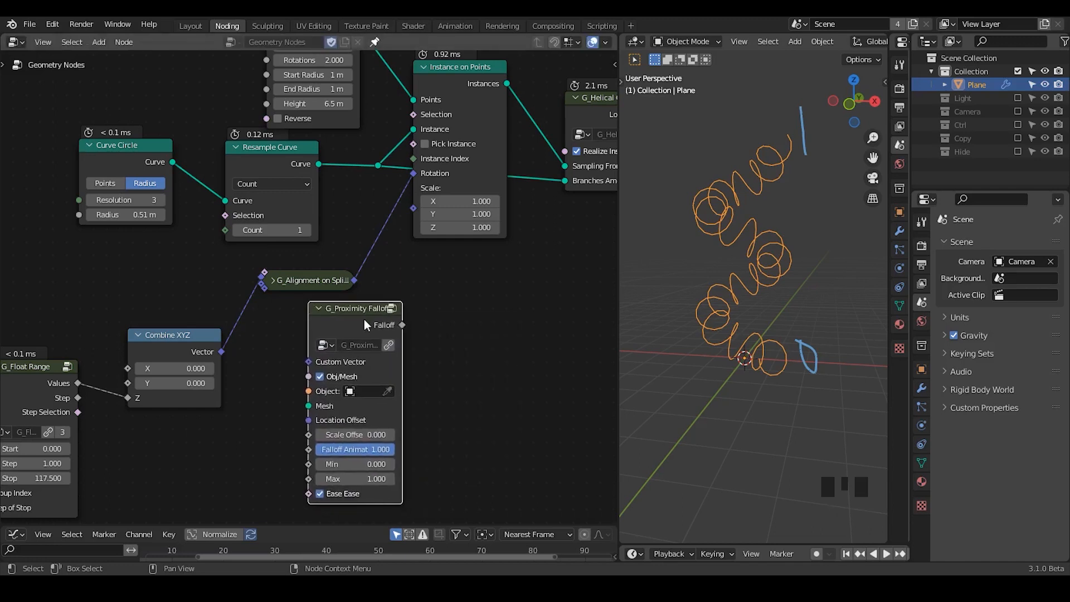
Step: Add a Geometry Proximity node beside the G_Proximity Falloff node
middle_drag(363, 319, 345, 269)
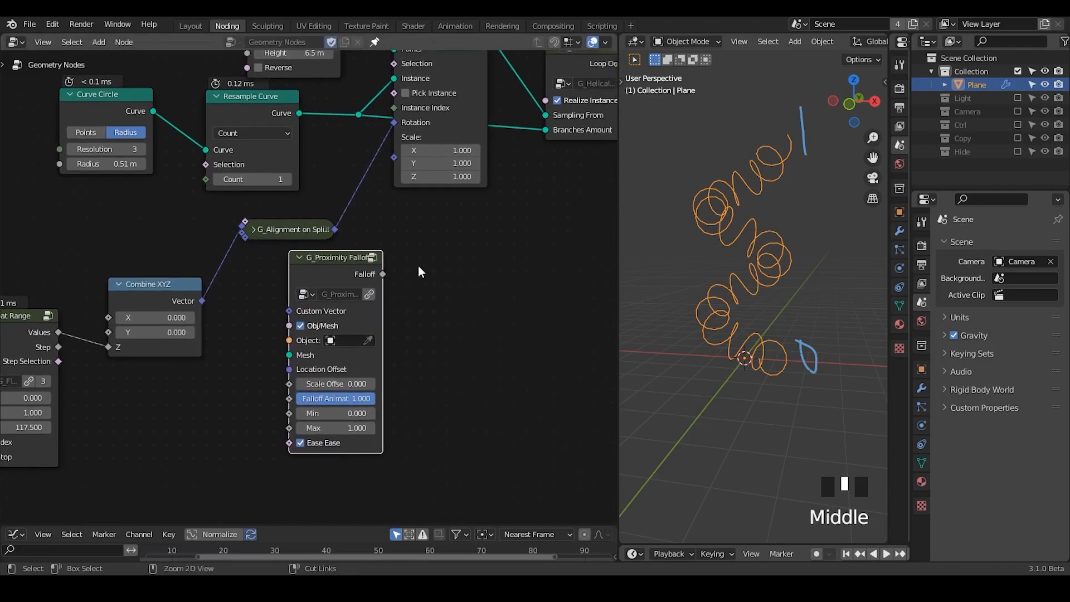
key(ctrl+a)
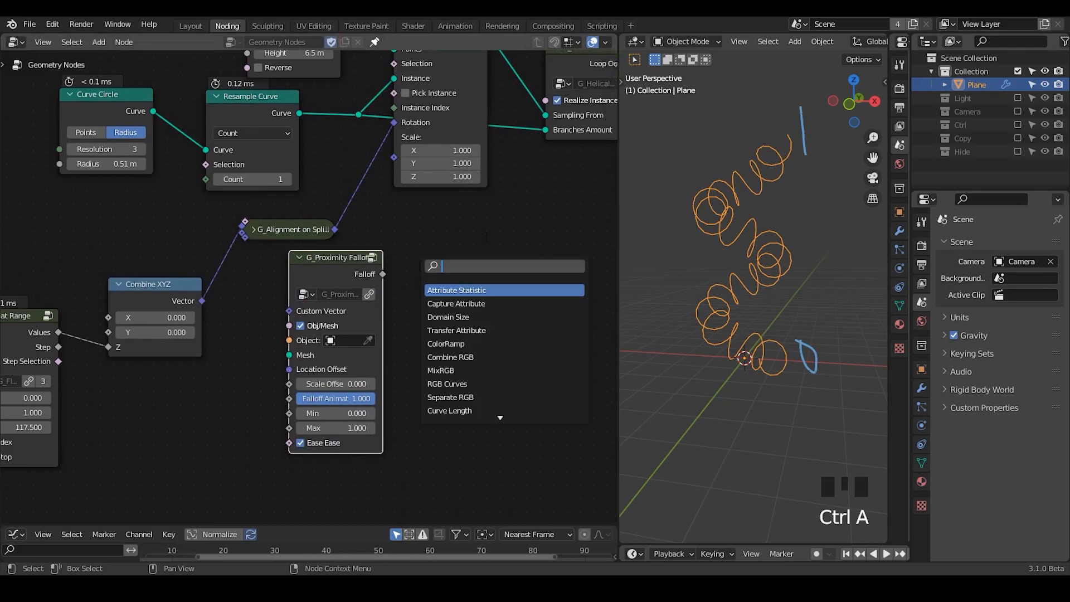
text(geomet)
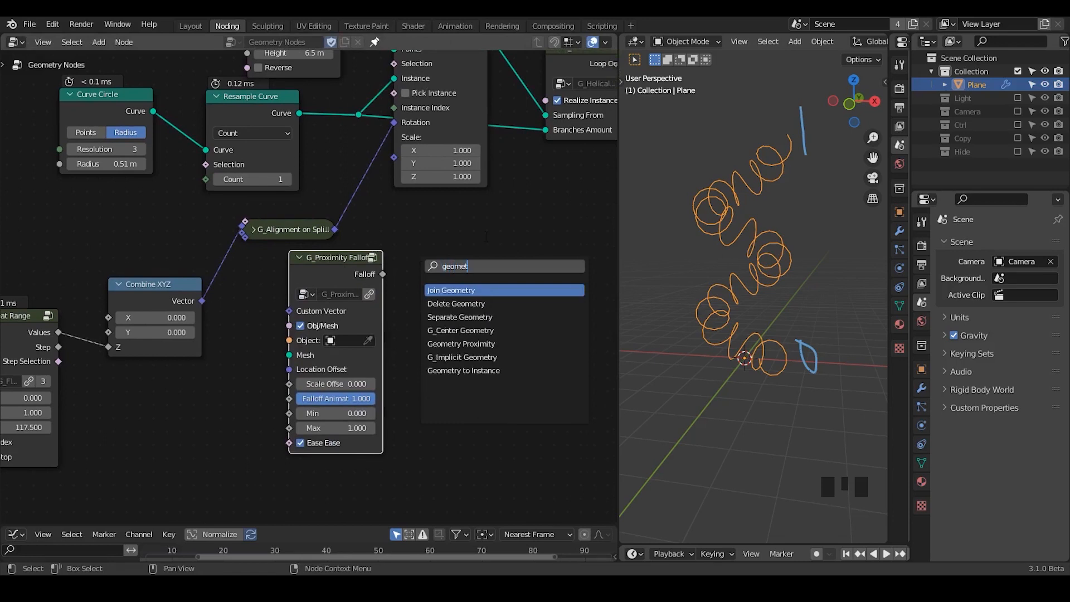
text(ry prox)
key(Return)
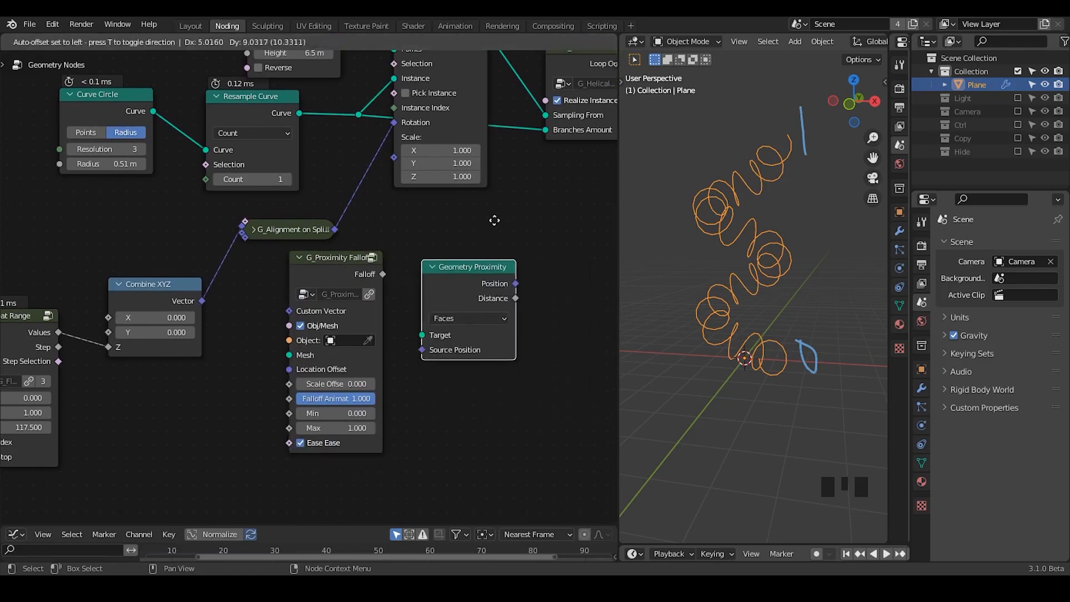
click(503, 208)
Step: Add a Vector Math node below Geometry Proximity and set its operation to Distance
key(ctrl+a)
text(vector math)
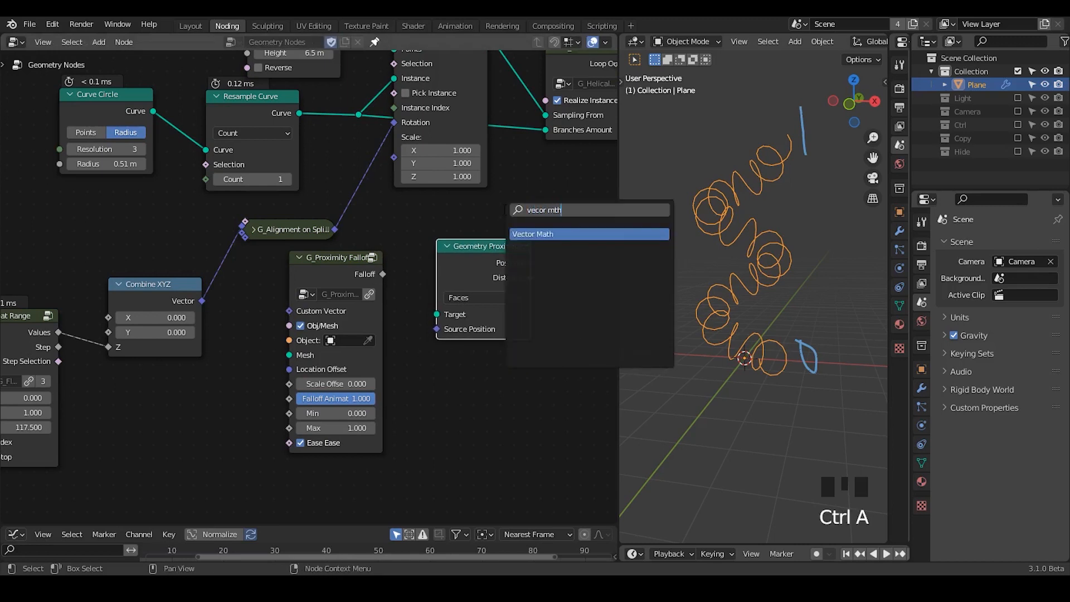
key(Return)
click(453, 342)
click(482, 384)
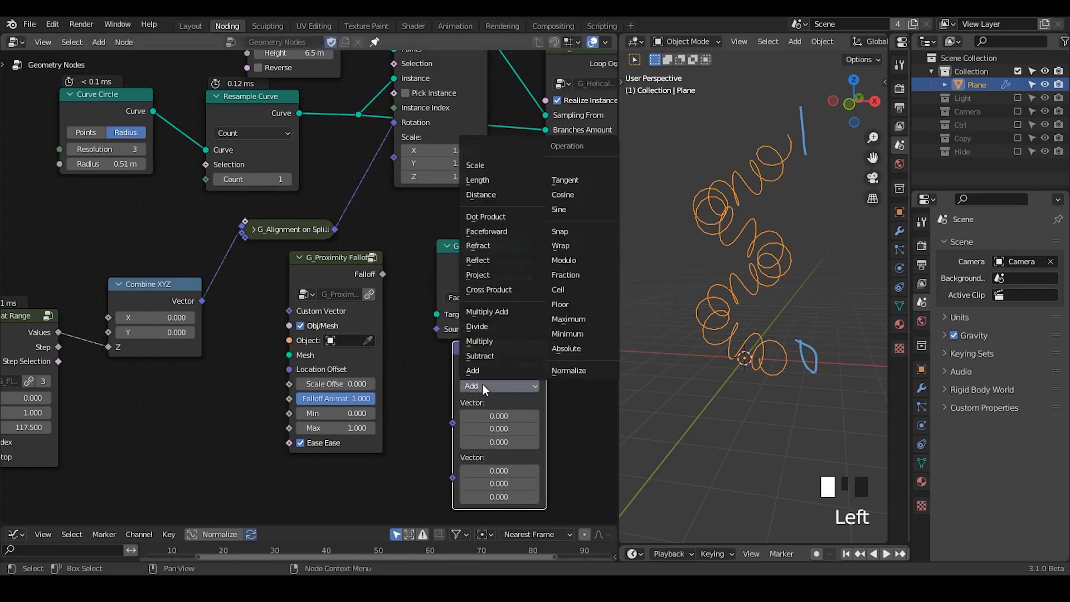
click(504, 195)
middle_drag(521, 386, 513, 325)
drag(513, 325, 498, 332)
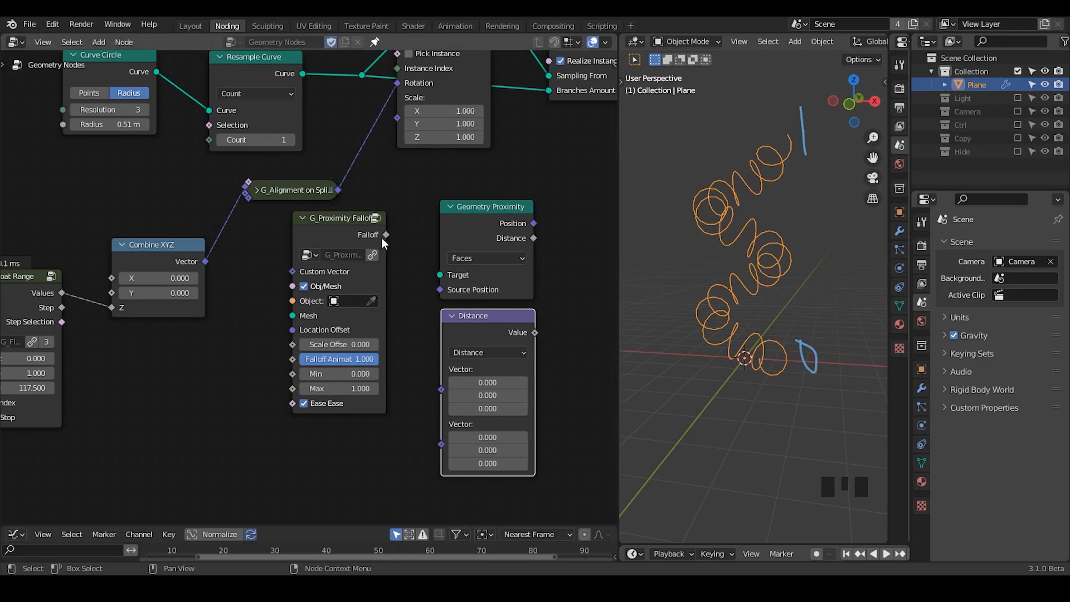
Step: Delete the Geometry Proximity and Distance nodes, and nudge the G_Proximity Falloff node slightly
drag(548, 199, 467, 350)
key(x)
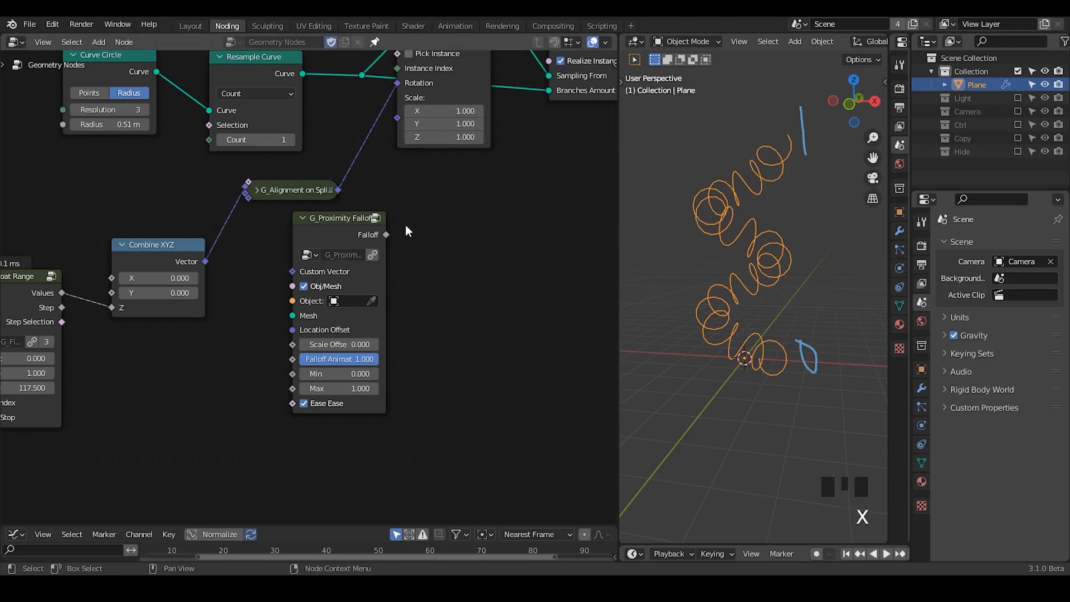
drag(342, 233, 335, 232)
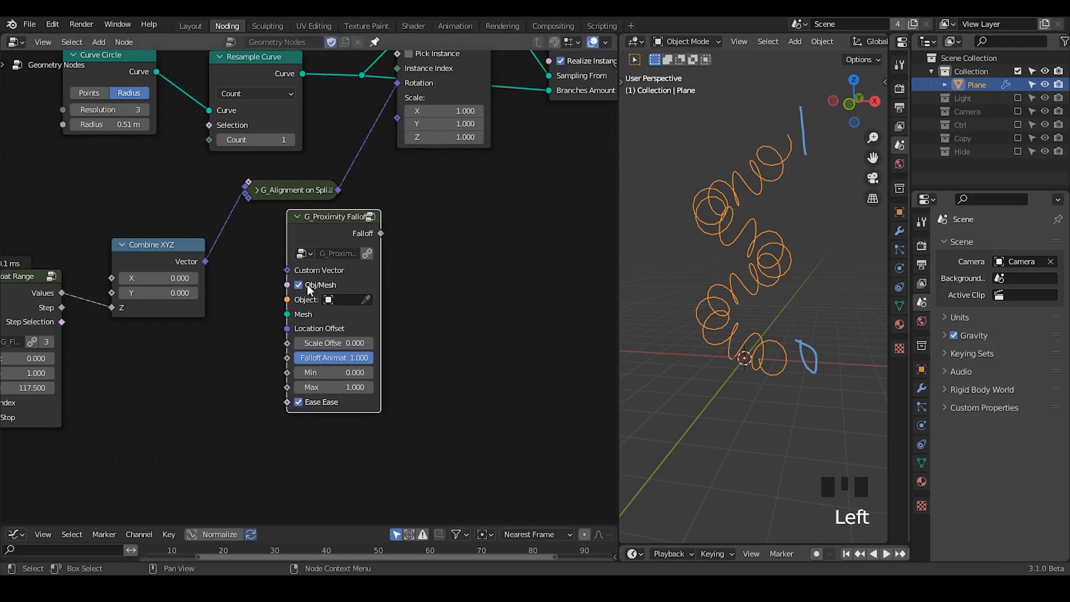
Step: Connect the Falloff output of G_Proximity Falloff to the Scale input of Instance on Points
middle_drag(306, 284, 388, 335)
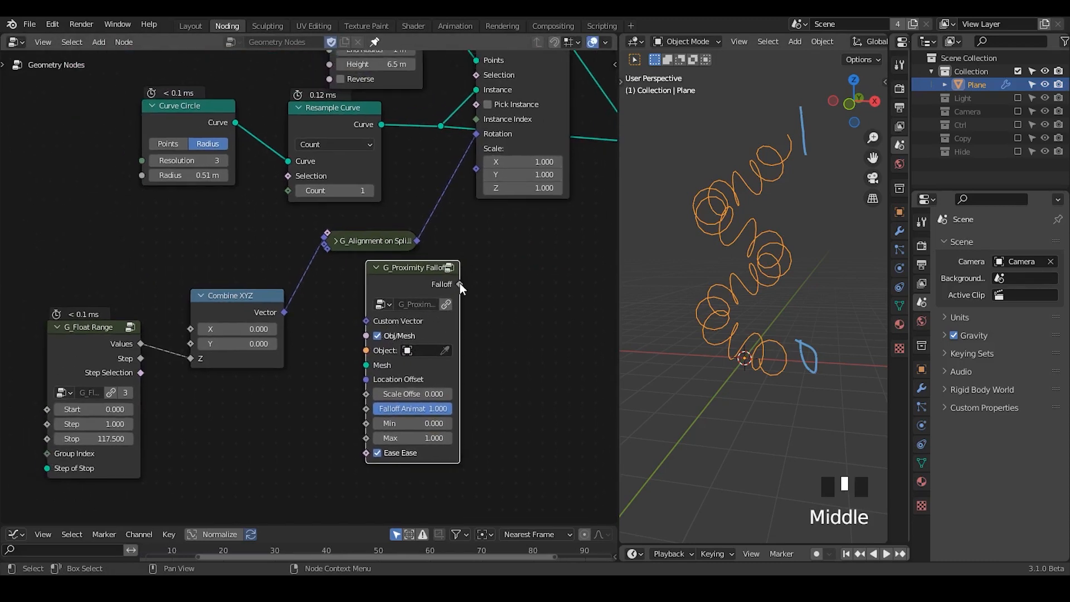
drag(460, 283, 475, 168)
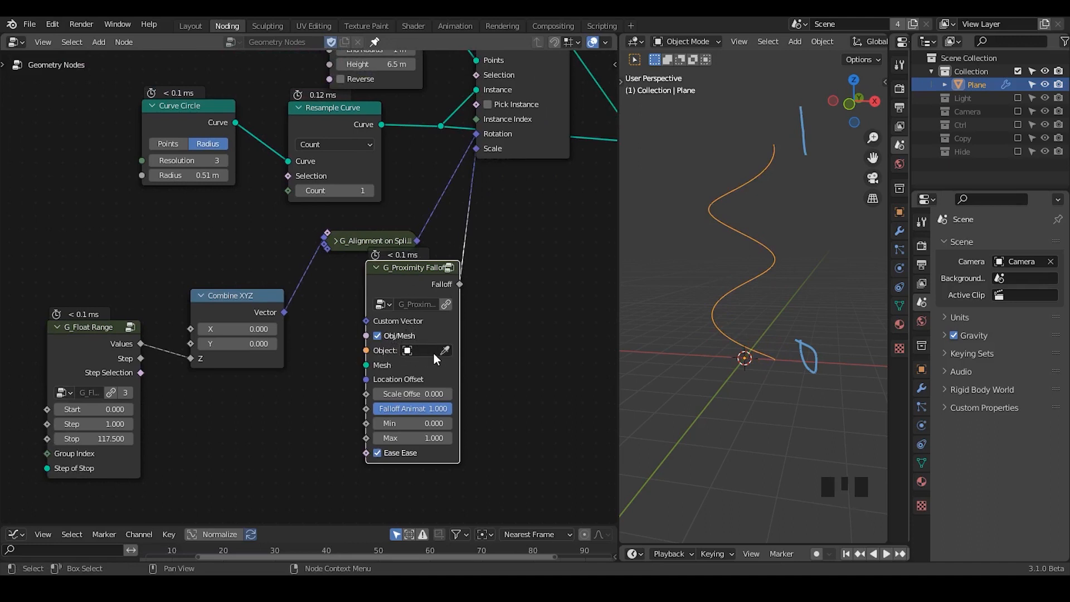
key(g)
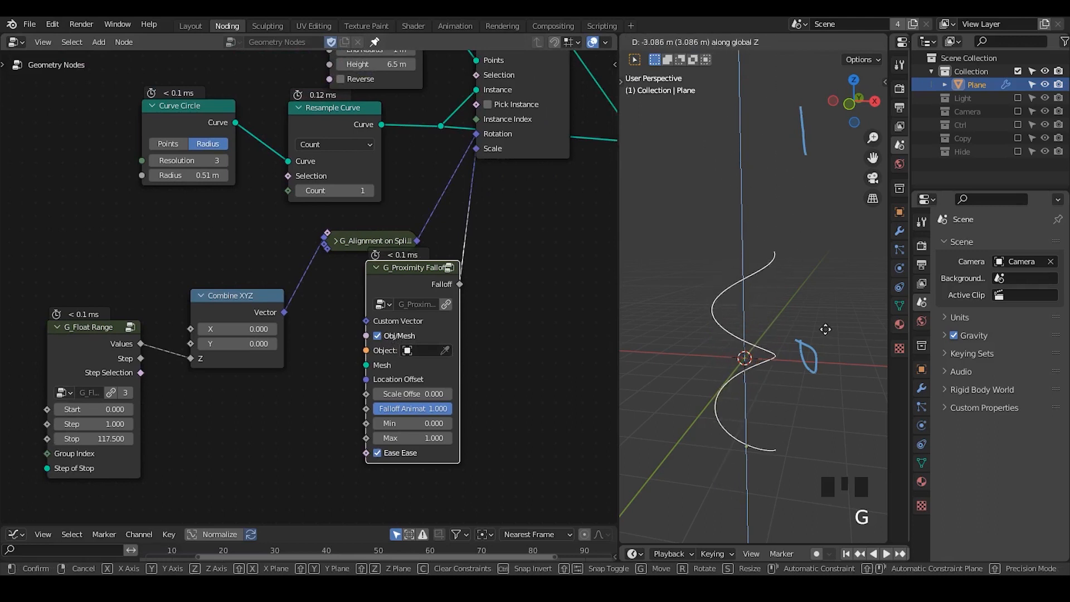
click(834, 279)
Step: Add a Combine XYZ node feeding the Location Offset input of G_Proximity Falloff
middle_drag(379, 387, 409, 360)
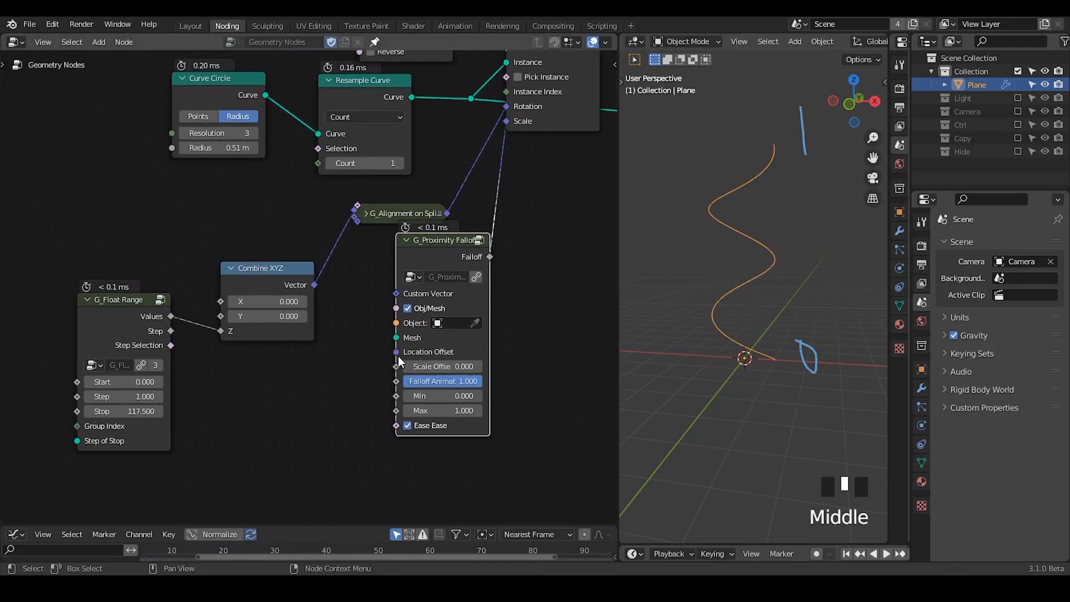
drag(396, 366, 304, 377)
text(combine)
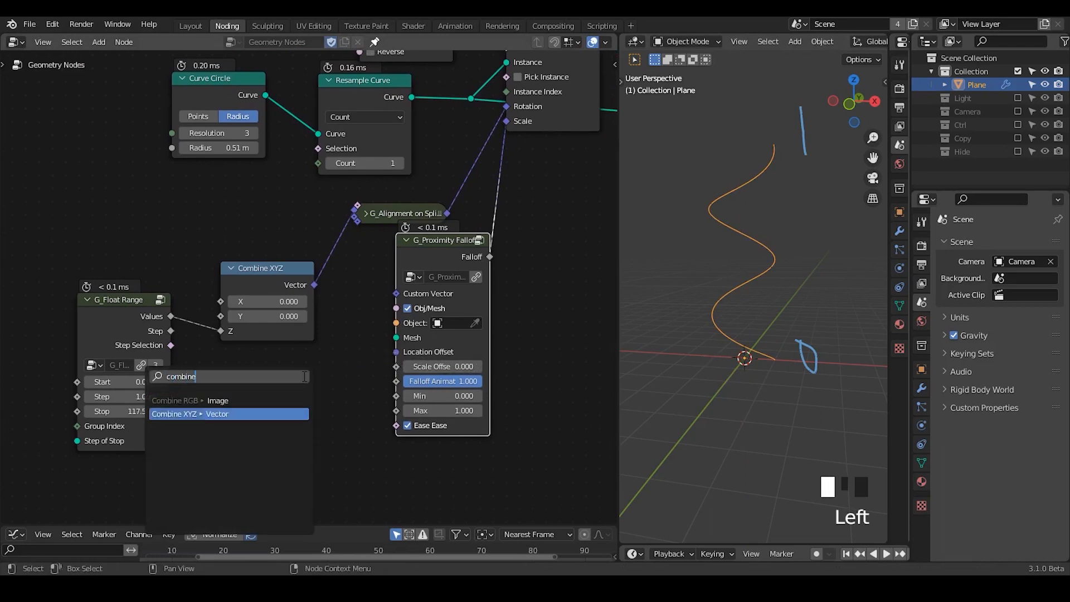
key(Return)
click(348, 353)
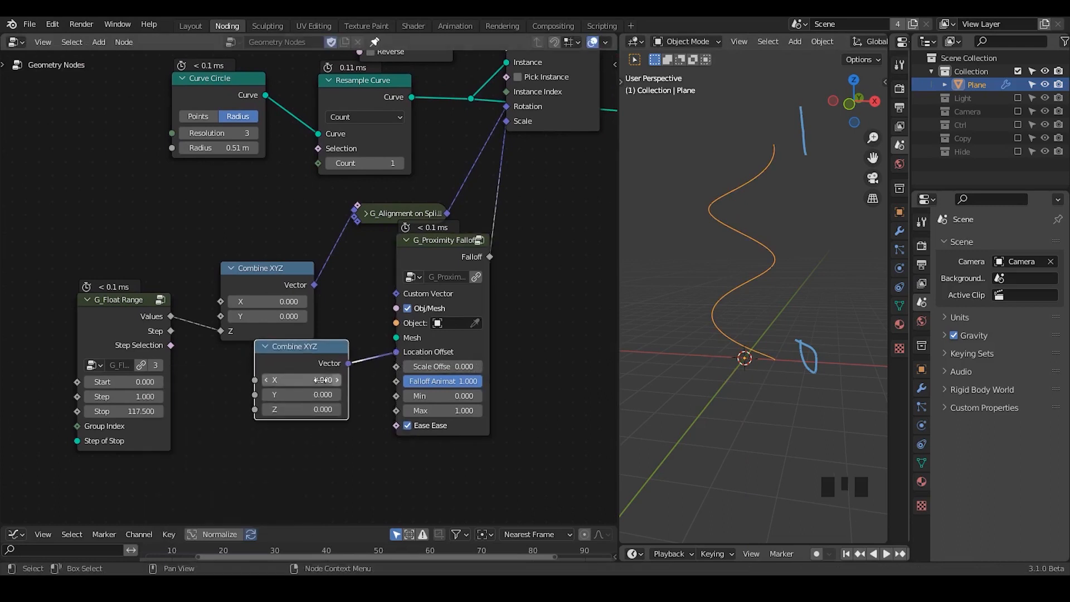
Step: Set the new Combine XYZ's Z to 1.880 and the proximity falloff's Scale Offset to 2.600
shift+drag(301, 411, 340, 411)
middle_drag(710, 267, 719, 352)
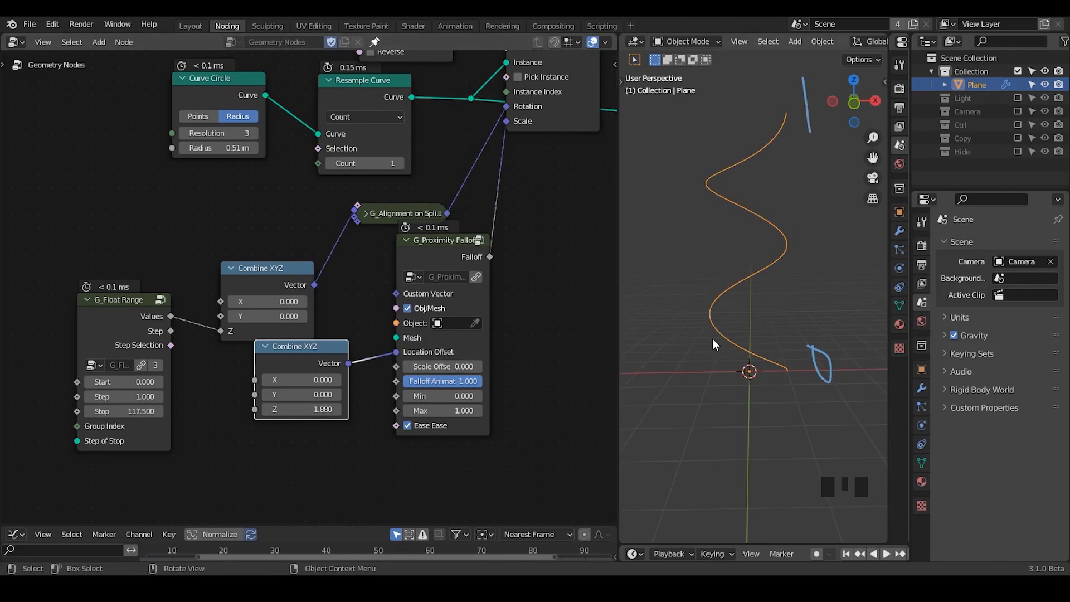
drag(443, 366, 495, 366)
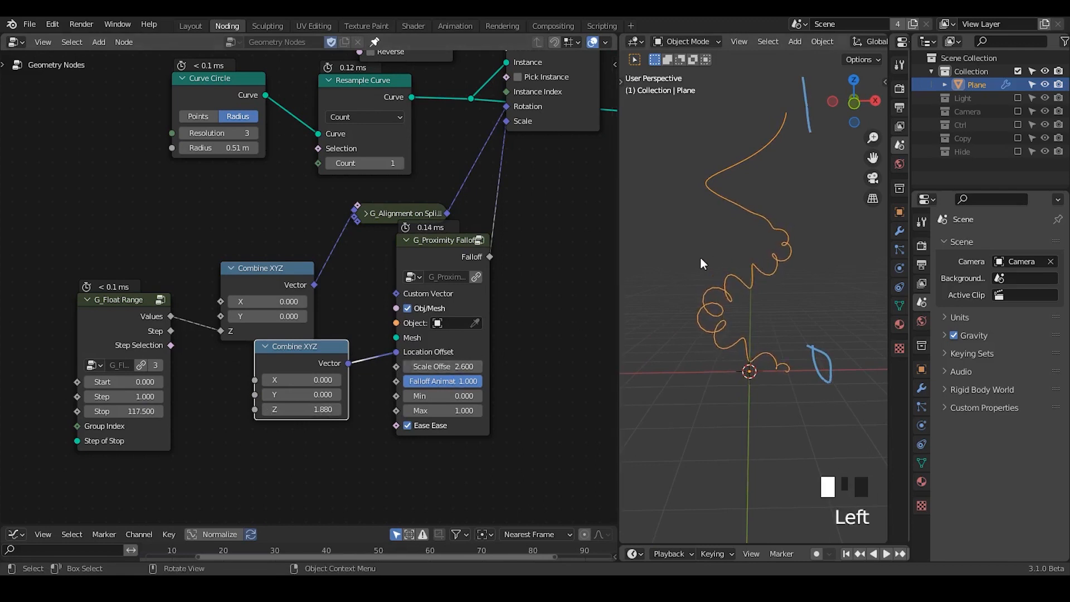
Step: Circle the lower twisted part of the spiral with an annotation and add handwritten marks inside and beside it
mouse_move(666, 241)
mouse_down()
mouse_move(833, 321)
mouse_move(666, 226)
mouse_up()
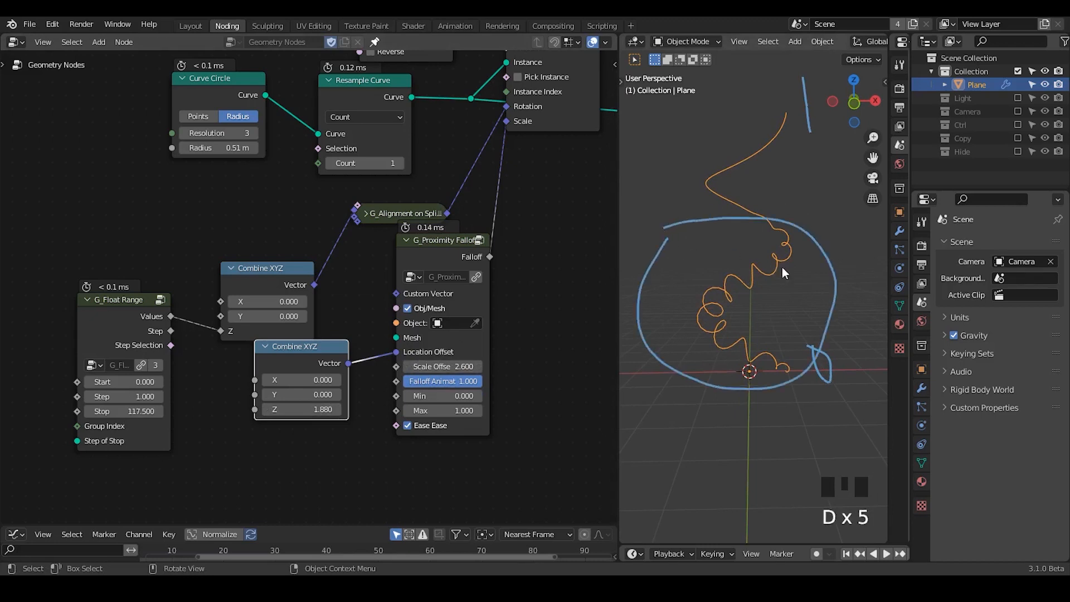
ctrl+middle_drag(806, 341, 750, 306)
drag(740, 277, 738, 305)
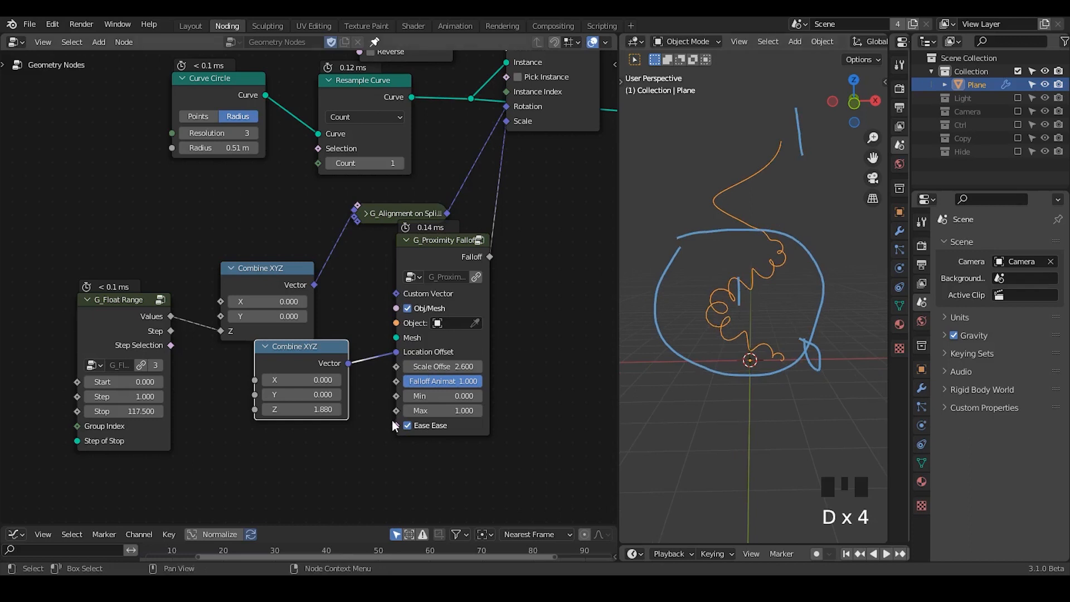
mouse_move(827, 258)
mouse_down()
mouse_move(830, 292)
mouse_move(852, 273)
mouse_up()
click(837, 242)
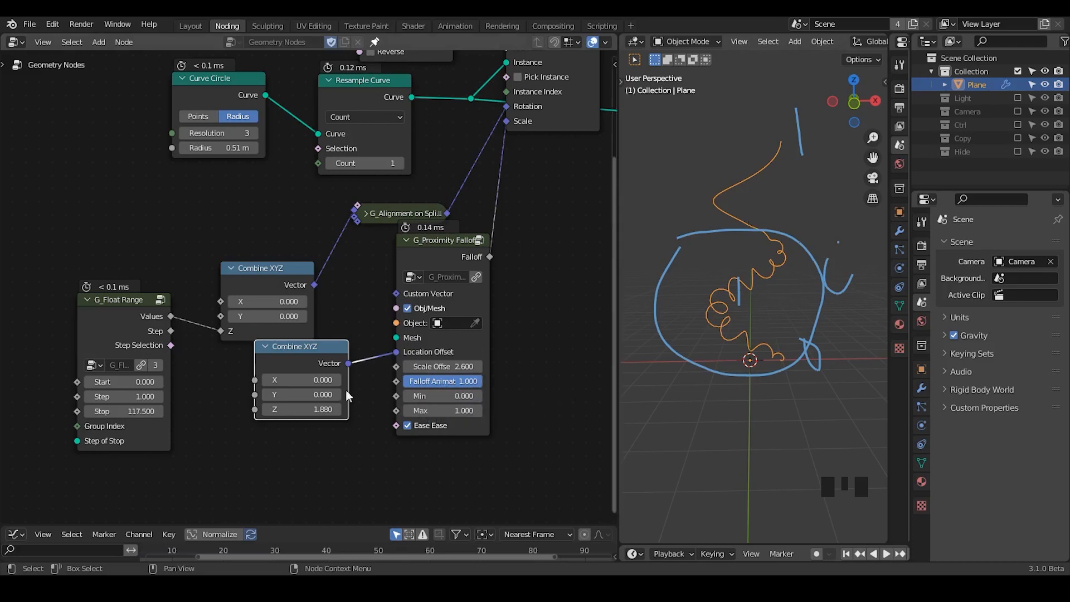
Step: Move the G_Alignment node up and shift the Combine XYZ node that feeds Location Offset to space out the nodes
drag(301, 360, 297, 370)
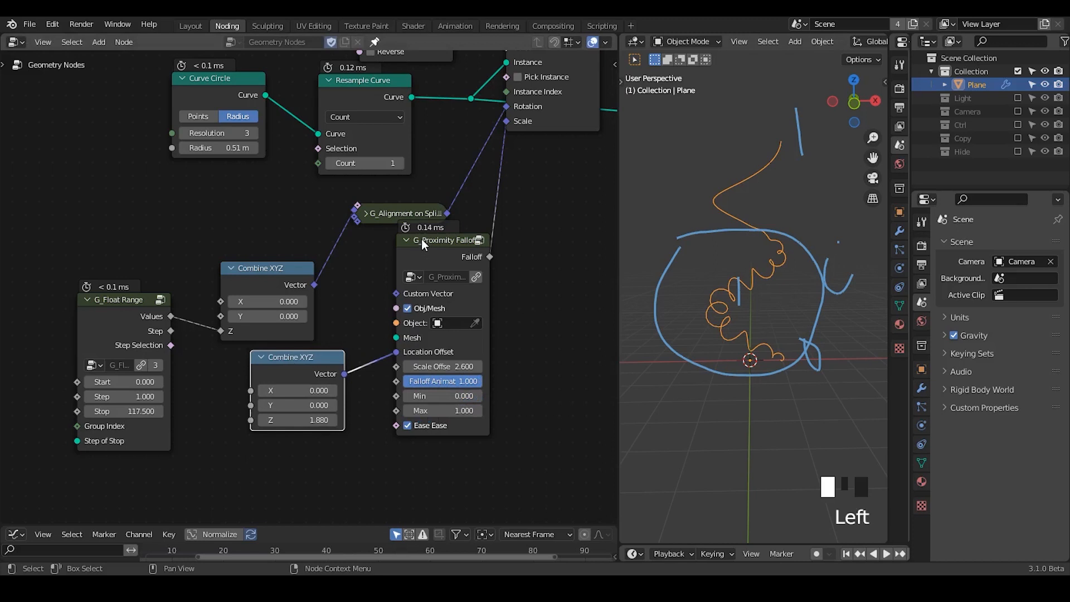
drag(418, 214, 416, 194)
drag(307, 375, 325, 369)
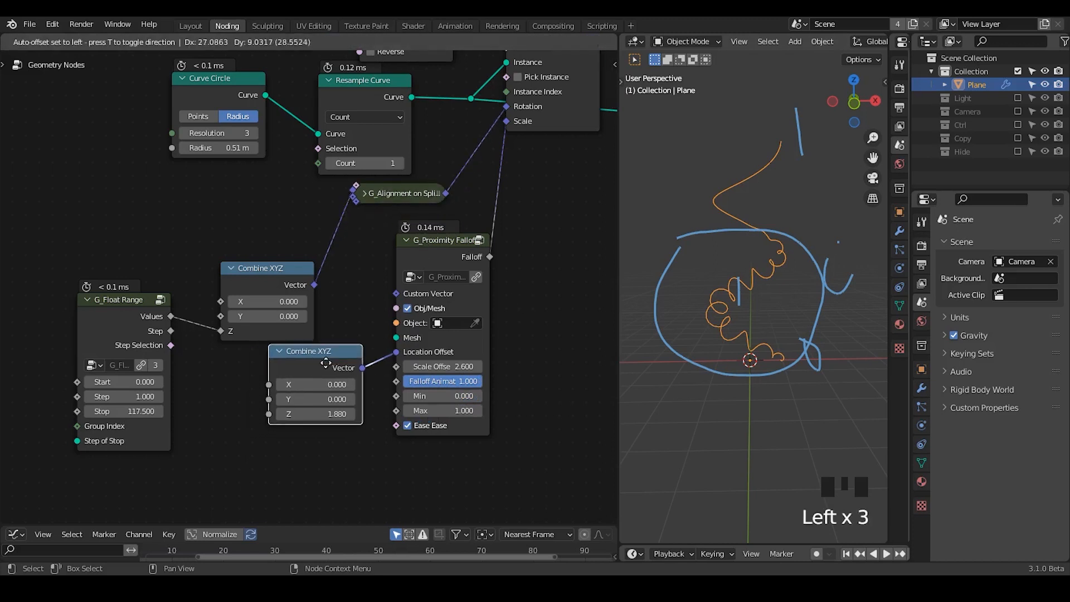
Step: Set the Z of the Combine XYZ feeding Location Offset to 5.080 to shift the falloff up the spiral
click(351, 413)
drag(334, 413, 429, 413)
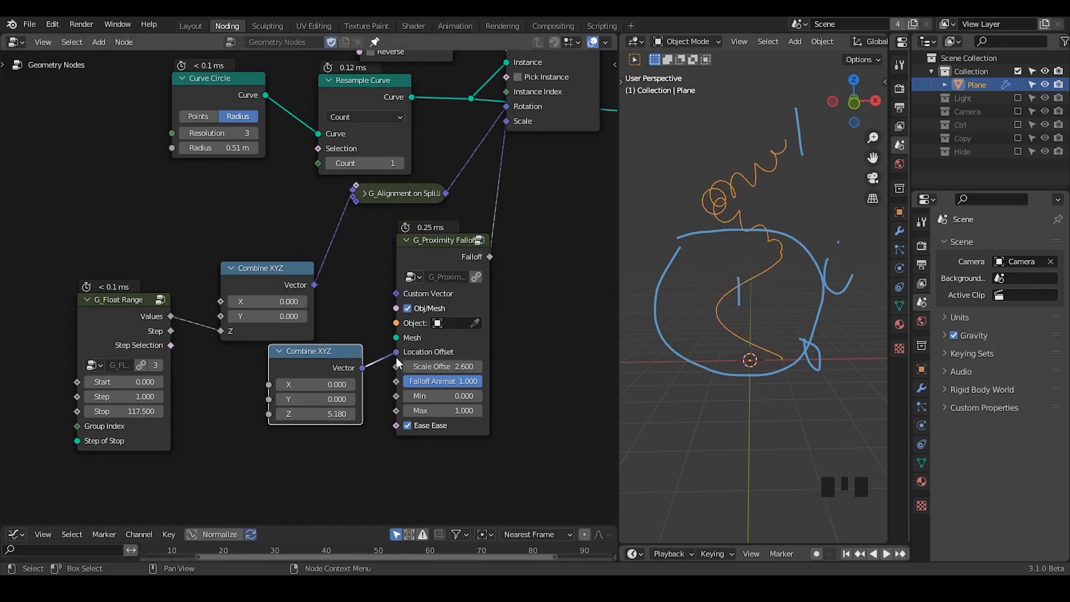
drag(317, 414, 346, 414)
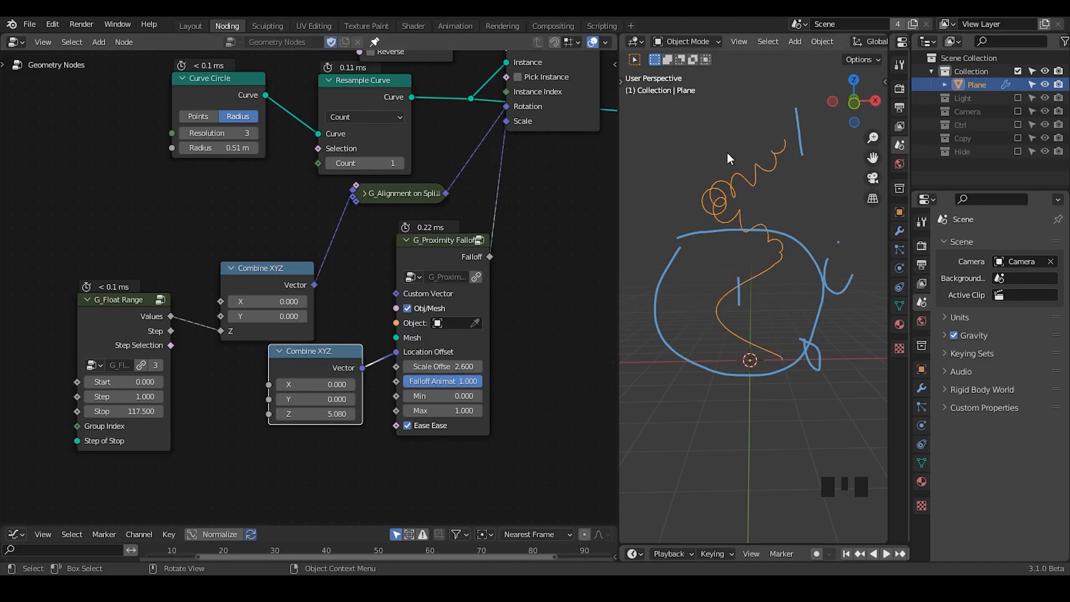
Step: Circle the upper twisted part of the spiral with an annotation and erase all annotations from the viewport
mouse_move(674, 148)
mouse_down()
mouse_move(752, 226)
mouse_move(692, 130)
mouse_up()
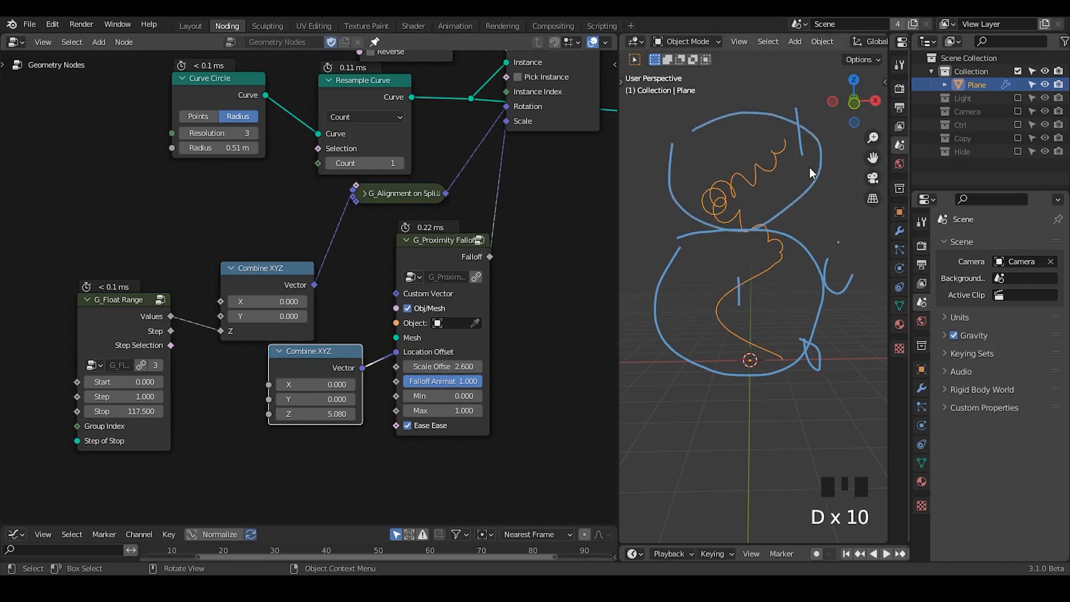
mouse_move(804, 114)
right_down()
mouse_move(691, 167)
mouse_move(669, 279)
mouse_move(719, 379)
mouse_move(767, 385)
mouse_move(800, 334)
right_up()
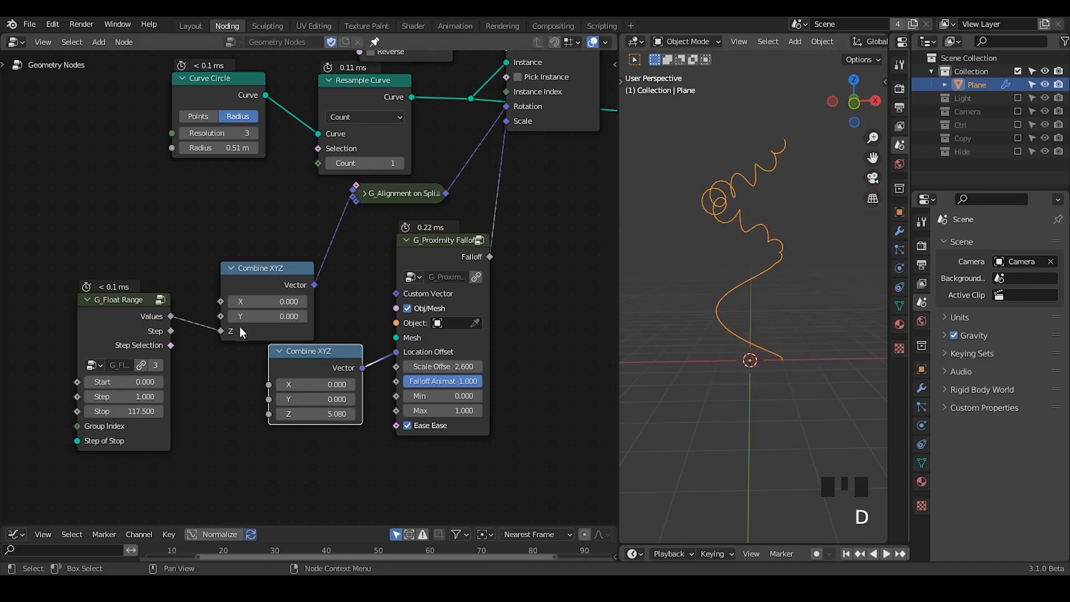
Step: Move the rotation's Combine XYZ and G_Float Range nodes up, and move the Spiral node away from Instance on Points
drag(294, 333, 285, 274)
drag(123, 323, 120, 269)
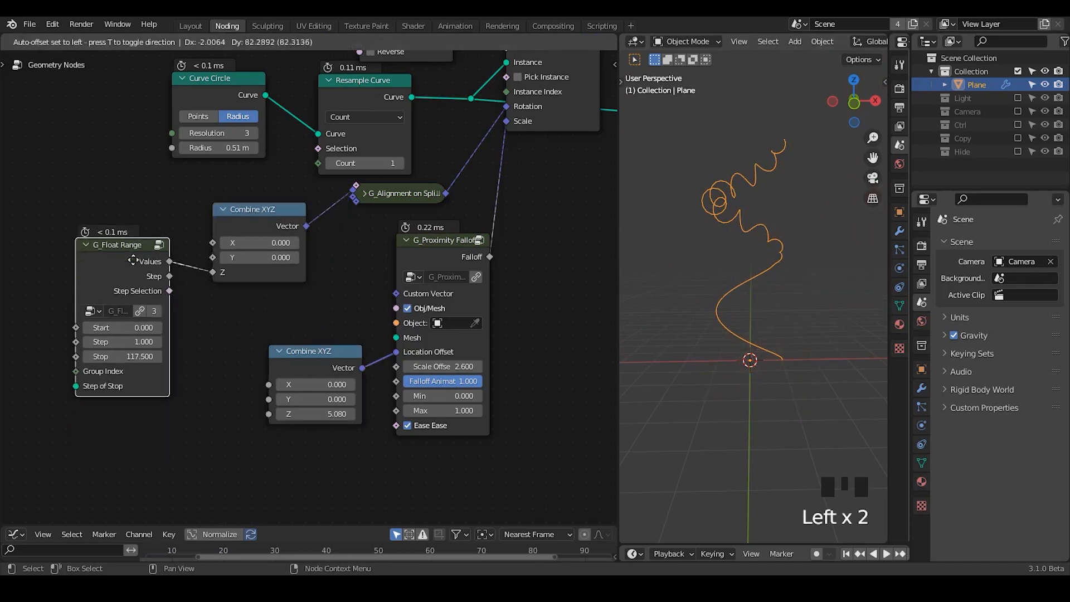
middle_drag(432, 159, 472, 291)
drag(451, 90, 101, 109)
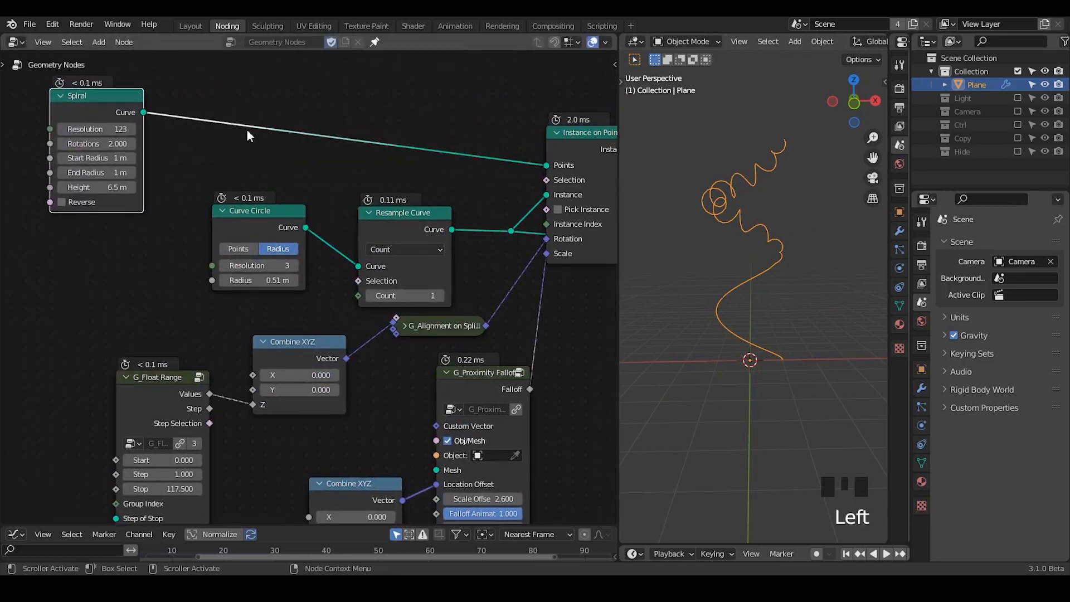
Step: Add a Sample Curve node in Factor mode and connect the Spiral's Curve output to its Curve input
key(ctrl+a)
text(samp)
key(Return)
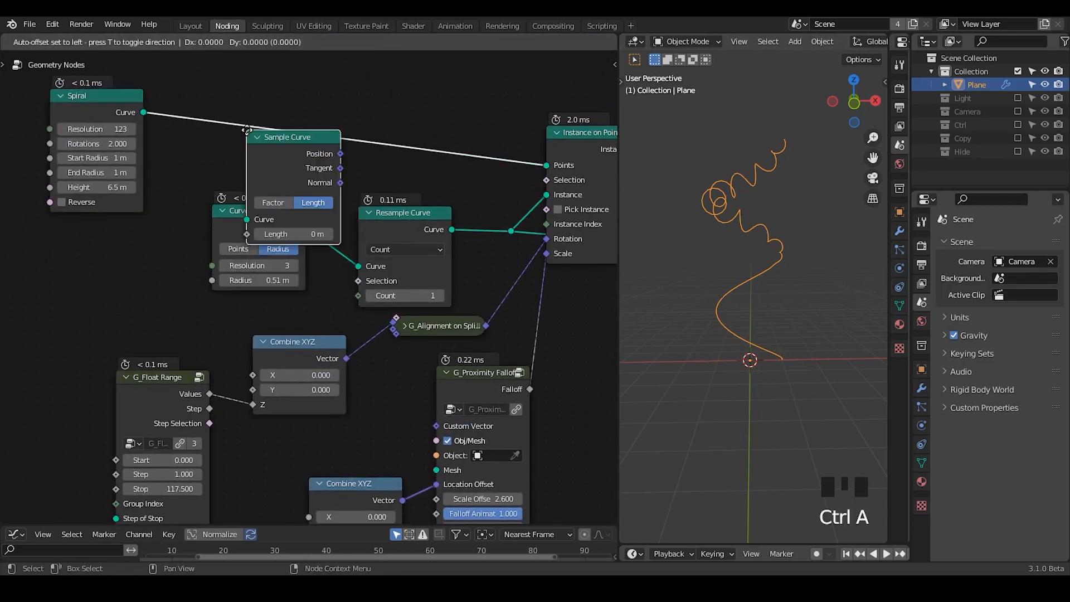
click(196, 230)
click(196, 230)
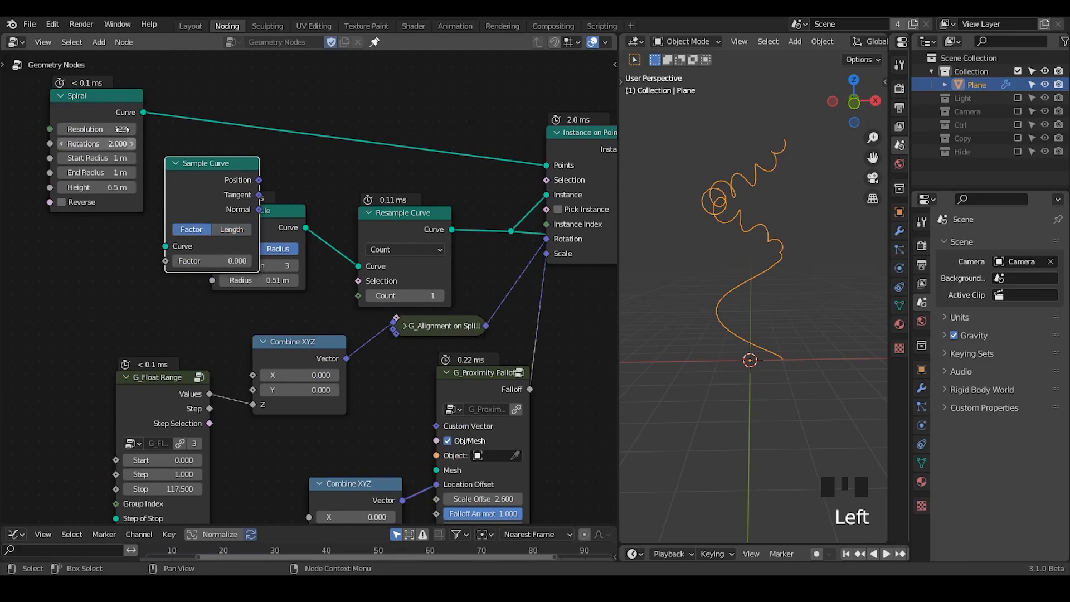
drag(120, 124, 165, 245)
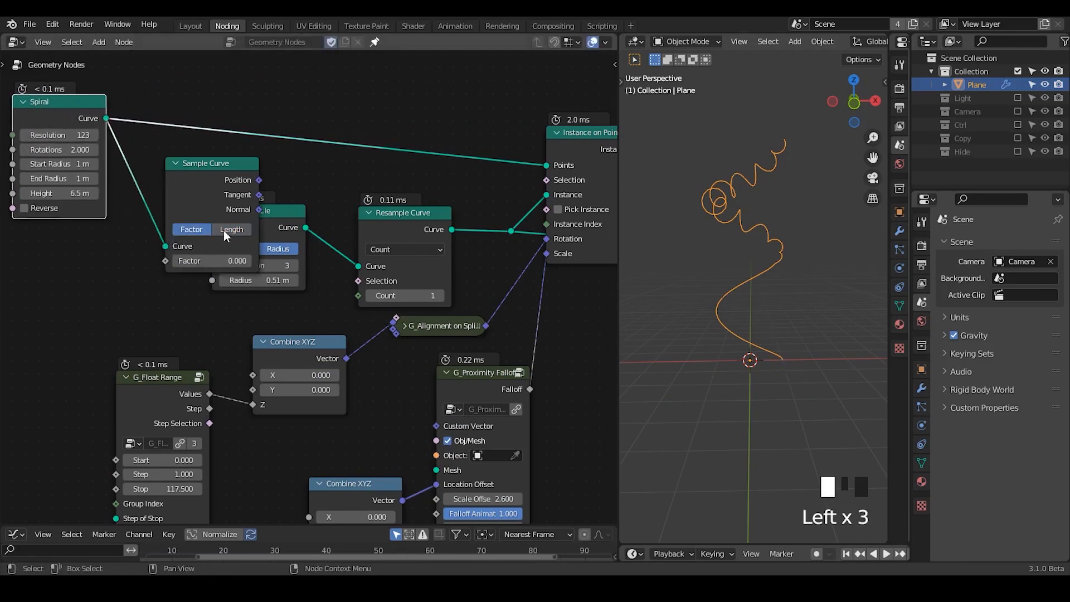
Step: Place Sample Curve beside G_Proximity Falloff, connect its Position to Location Offset, and delete the Combine XYZ it replaces
drag(220, 167, 239, 465)
middle_drag(243, 440, 243, 290)
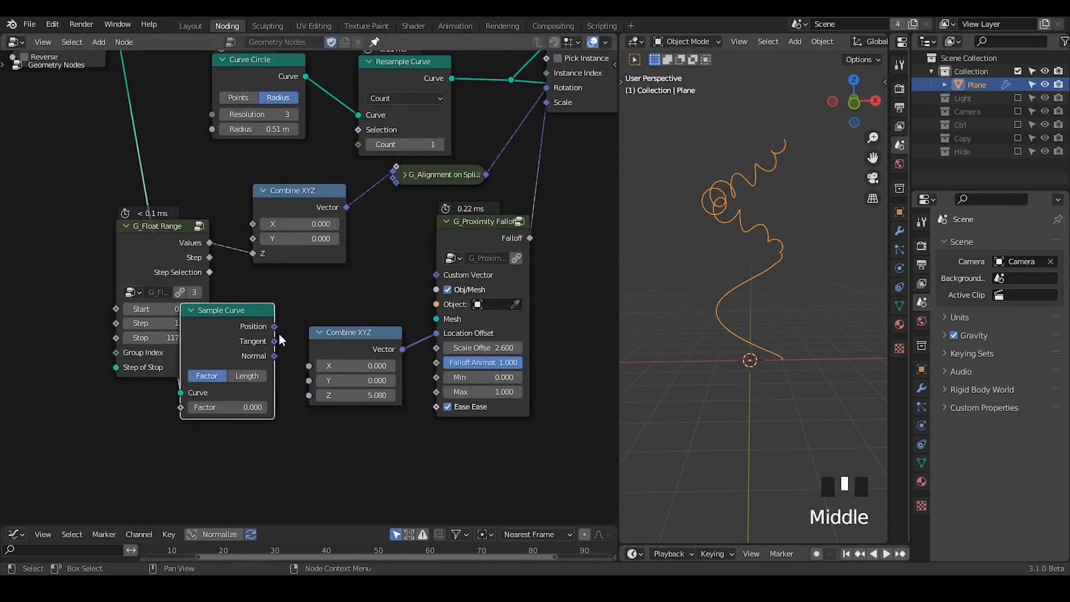
drag(274, 326, 436, 332)
click(358, 348)
key(x)
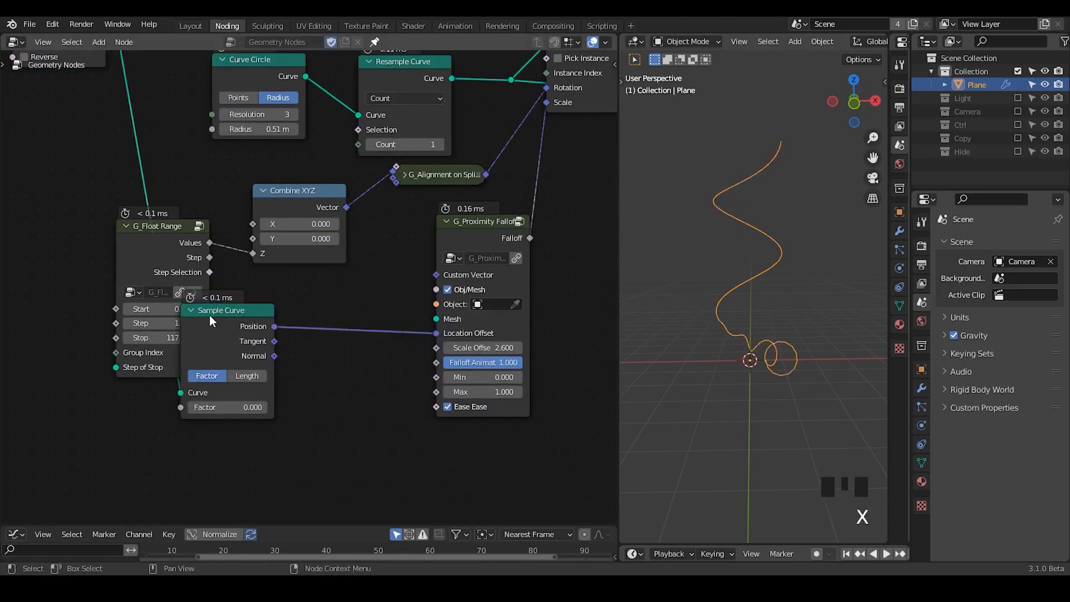
drag(209, 313, 311, 312)
Step: Set Sample Curve's Factor to 0.617 and the proximity falloff's Scale Offset to 1.000, keeping Max at 1.000
drag(325, 401, 452, 401)
middle_drag(800, 263, 678, 303)
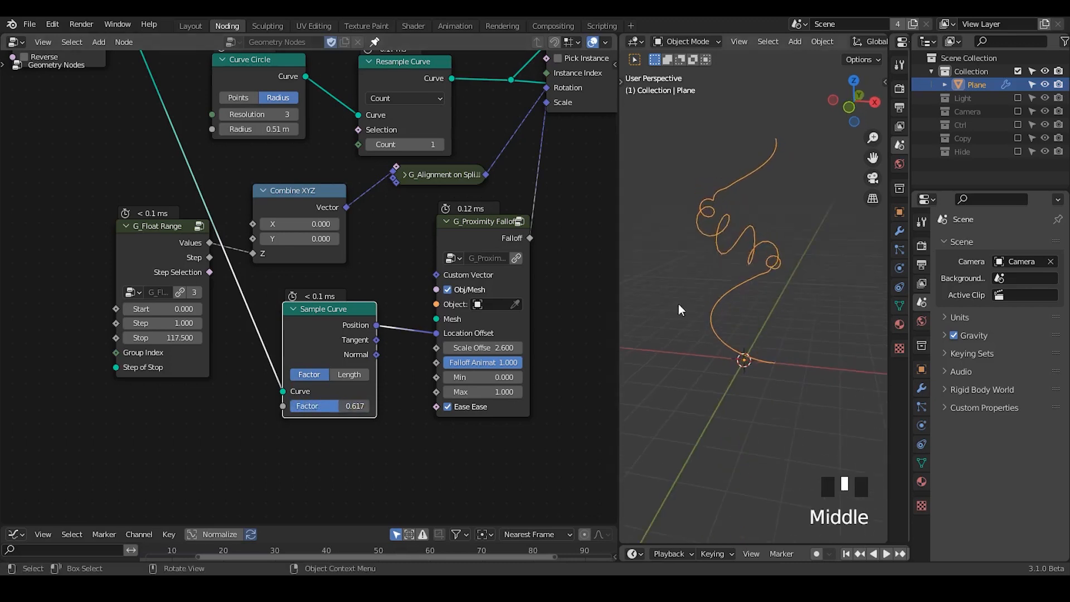
mouse_move(483, 347)
mouse_down()
mouse_move(494, 347)
mouse_move(468, 347)
mouse_up()
click(479, 411)
click(479, 412)
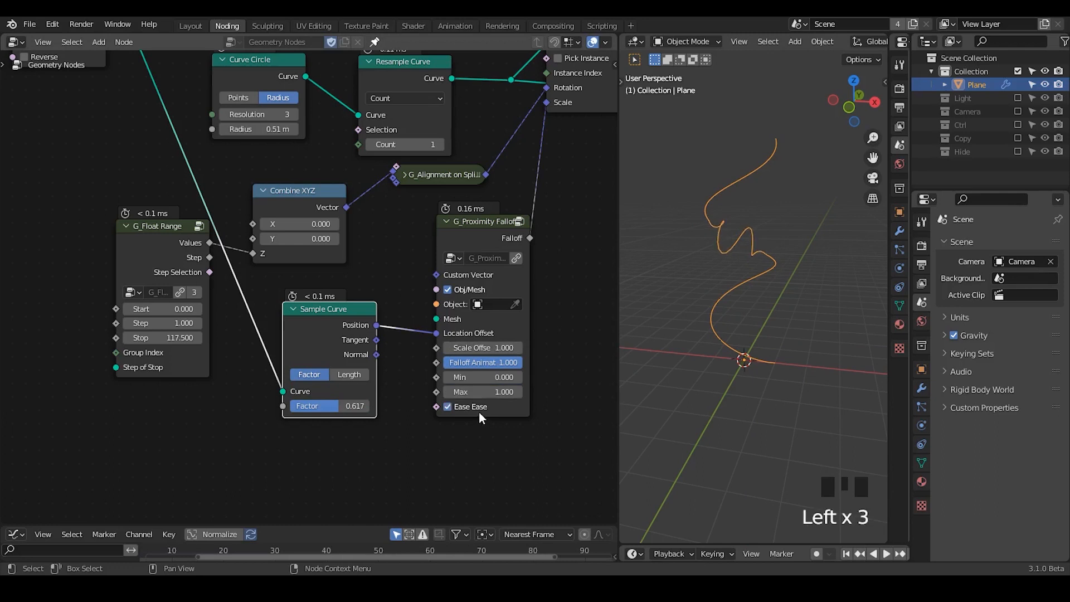
mouse_move(487, 392)
mouse_down()
mouse_move(499, 391)
mouse_move(480, 392)
mouse_up()
Step: Move the Spiral node closer to the other nodes and set its Resolution to 574
middle_drag(567, 284, 333, 160)
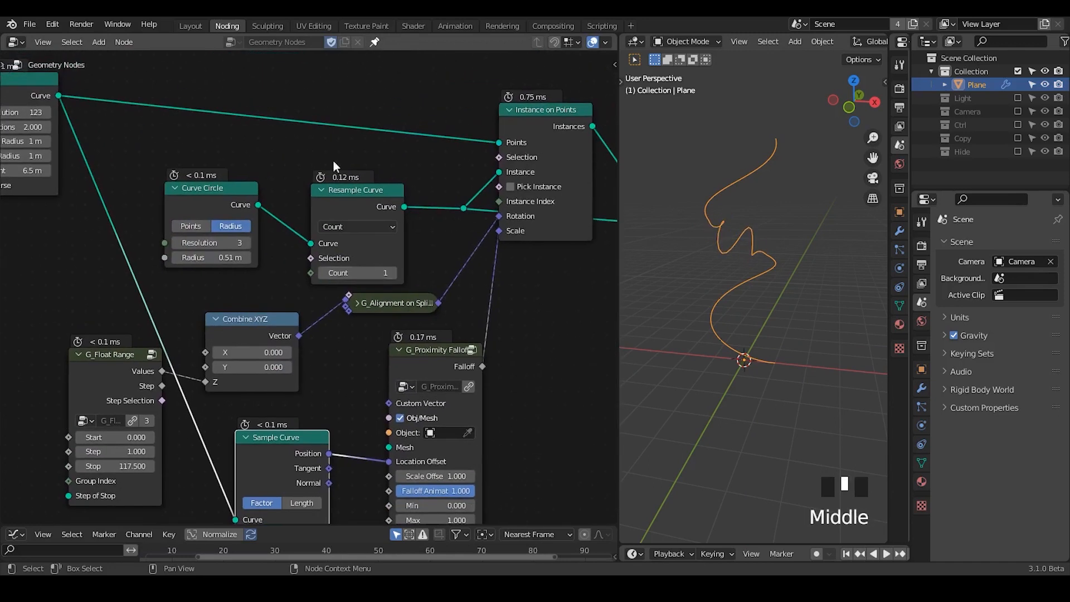
middle_drag(266, 296, 294, 250)
drag(84, 66, 113, 106)
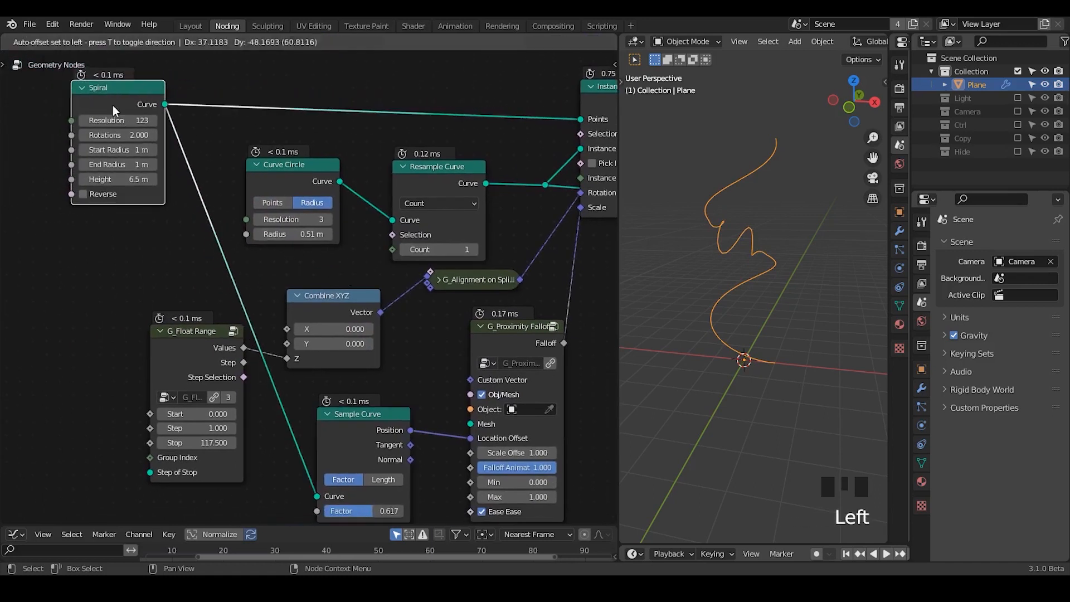
click(112, 105)
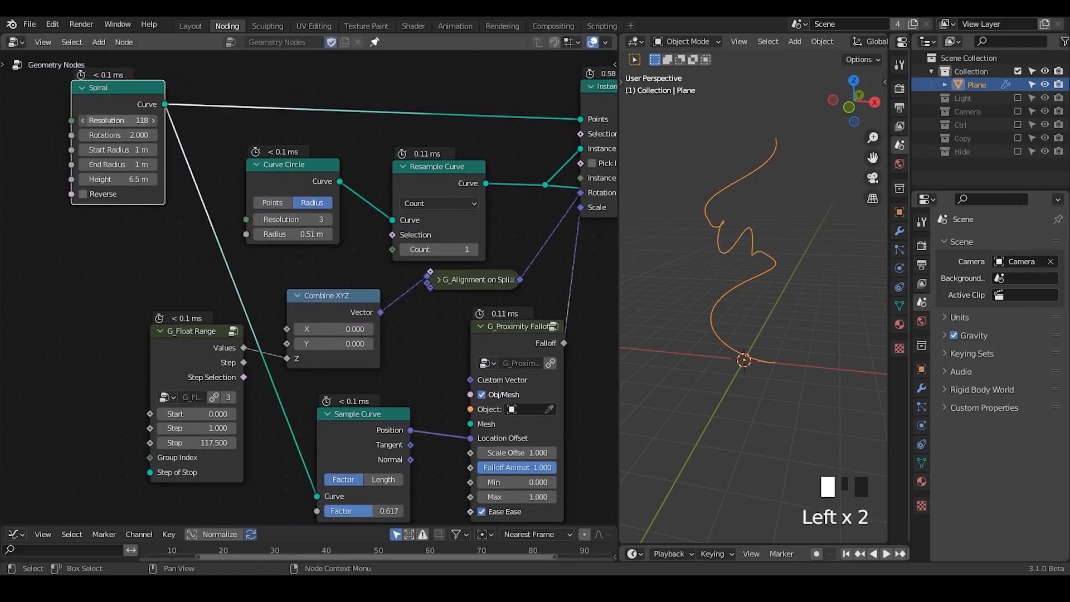
drag(118, 120, 283, 319)
Step: Set the Resample Curve's Count to 4, nudge the node up, and mute it
middle_drag(283, 316, 196, 277)
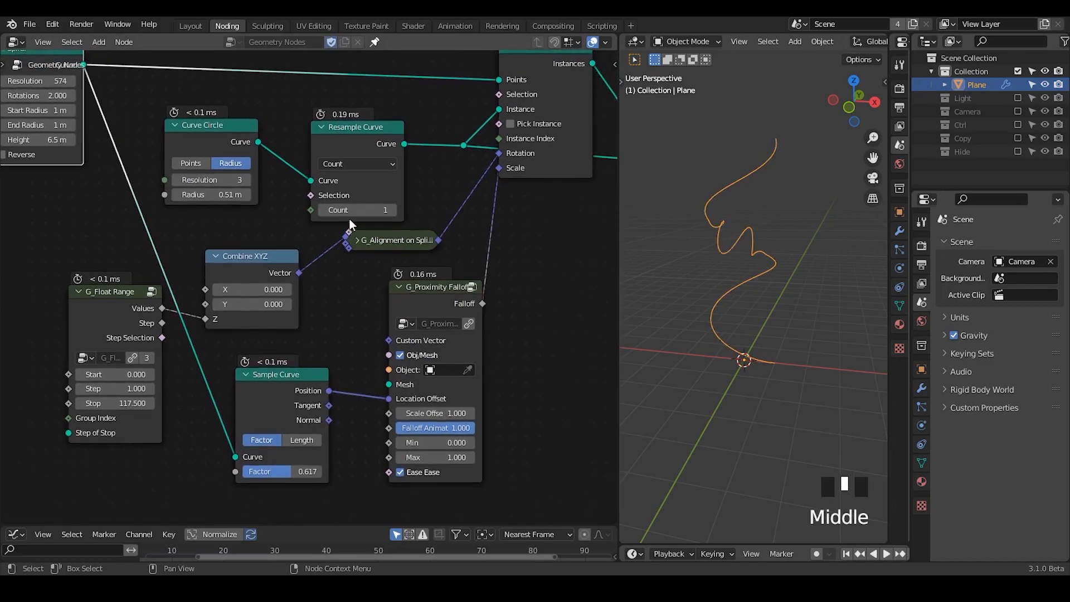
click(394, 214)
click(394, 215)
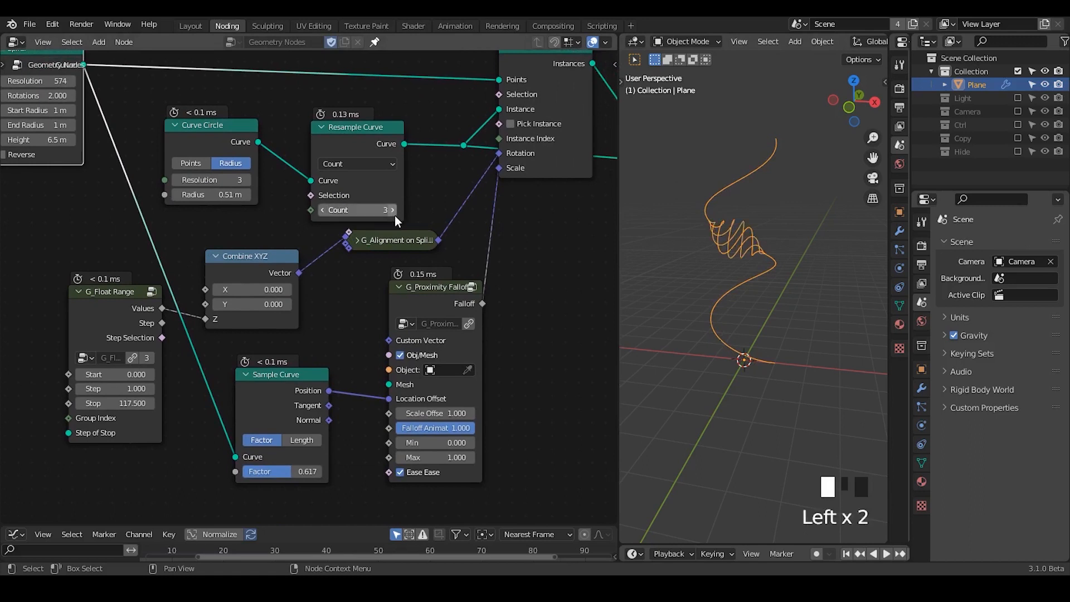
click(394, 214)
drag(362, 143, 360, 130)
key(m)
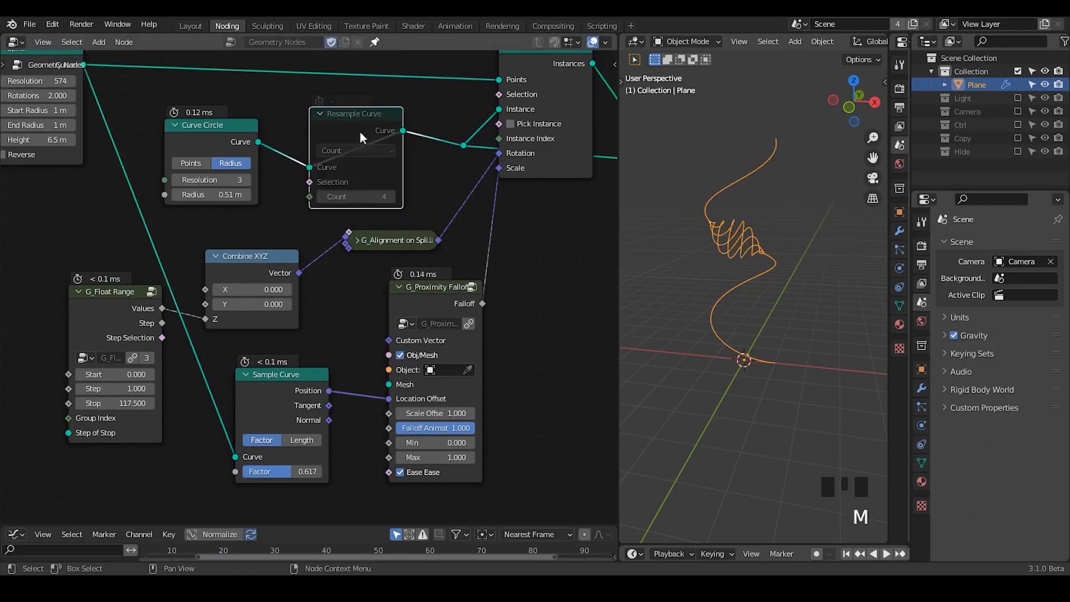
Step: Try adjusting the Curve Circle's Resolution, ending at 3, and inspect the twisted strands
mouse_move(212, 179)
mouse_down()
mouse_move(240, 179)
mouse_move(211, 179)
mouse_up()
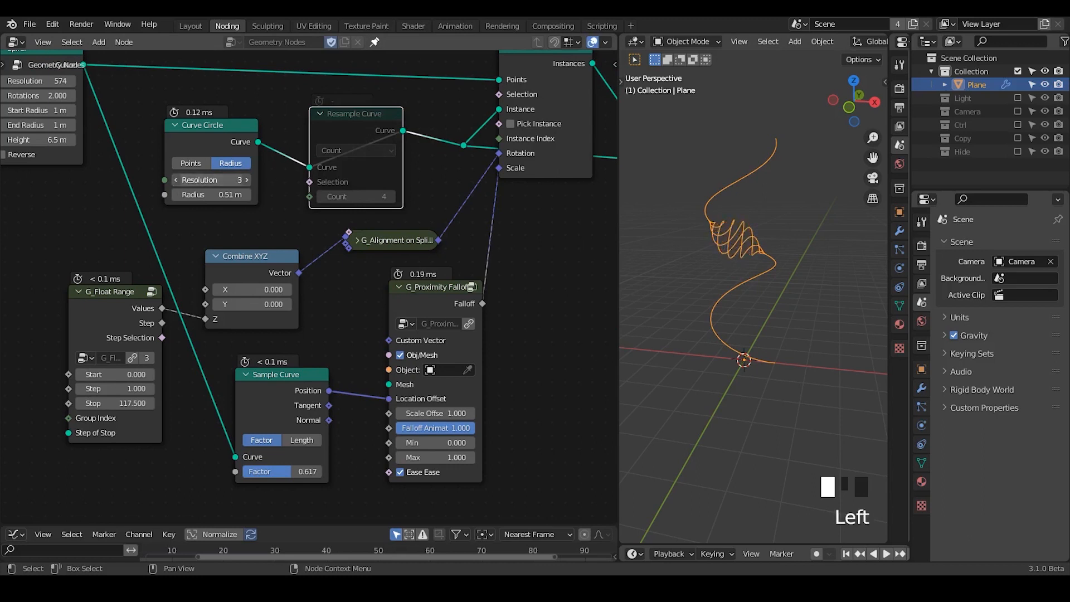
mouse_move(766, 215)
middle_down()
mouse_move(753, 315)
mouse_move(765, 309)
mouse_move(750, 214)
middle_up()
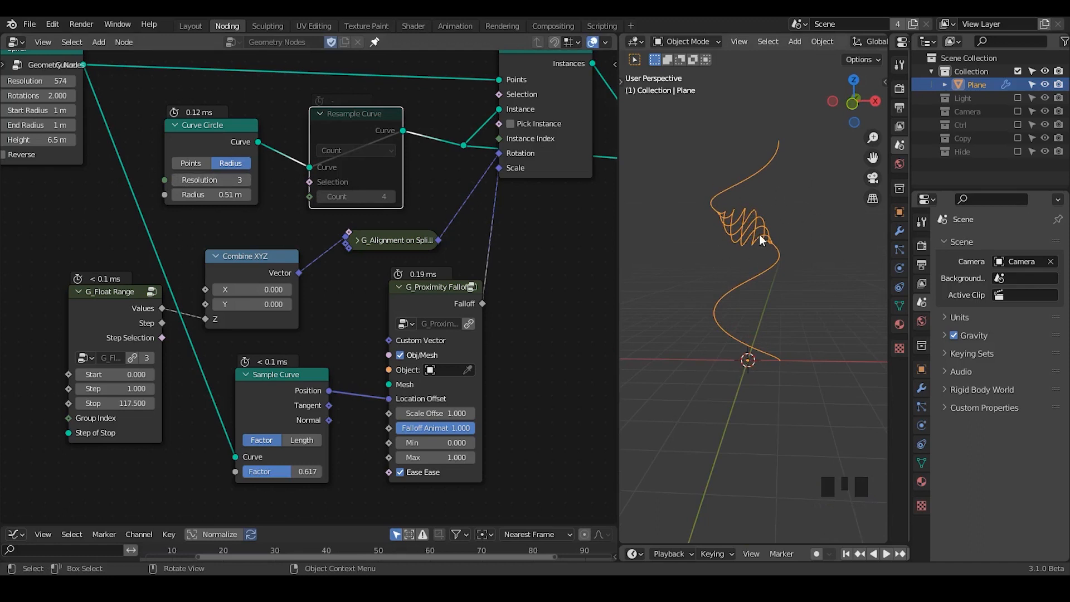
middle_drag(365, 122, 319, 142)
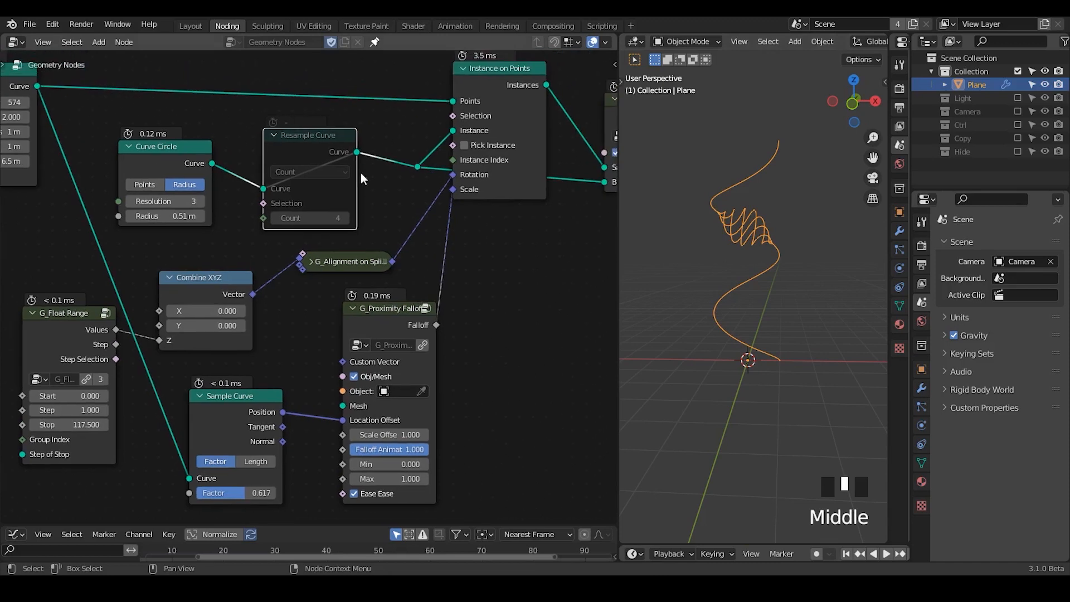
Step: Unmute the Resample Curve node and set its Count to 1
middle_drag(360, 173, 307, 192)
click(282, 181)
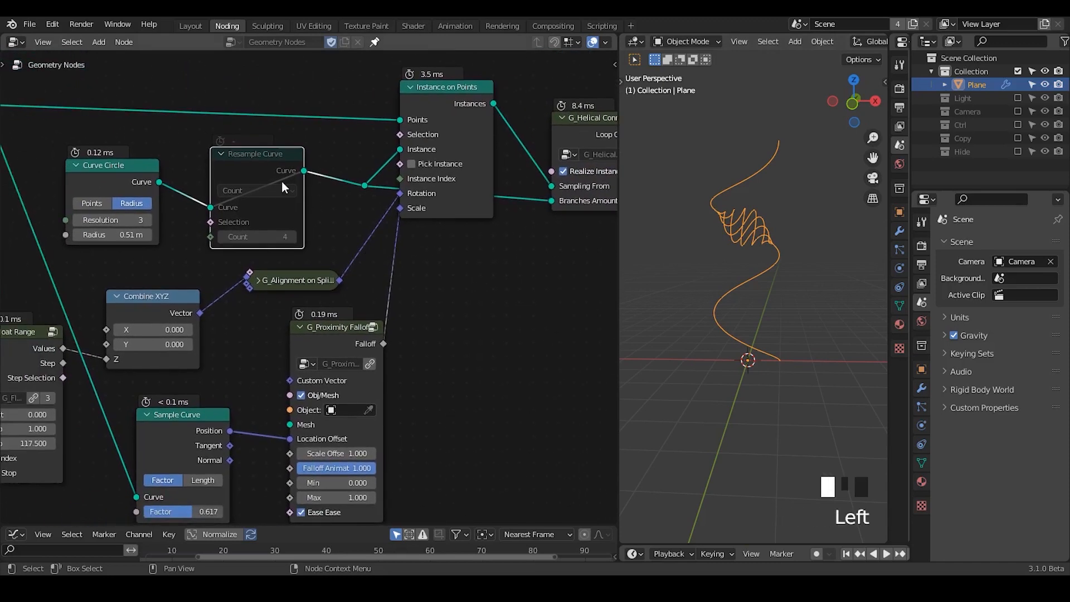
middle_drag(358, 132, 315, 124)
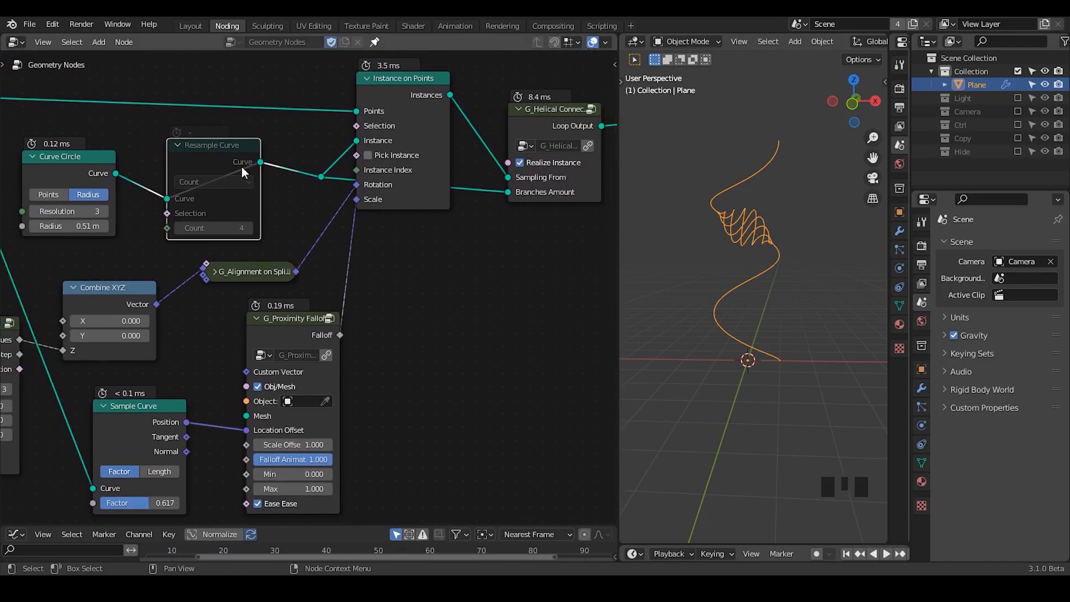
click(193, 159)
key(n)
key(n)
key(m)
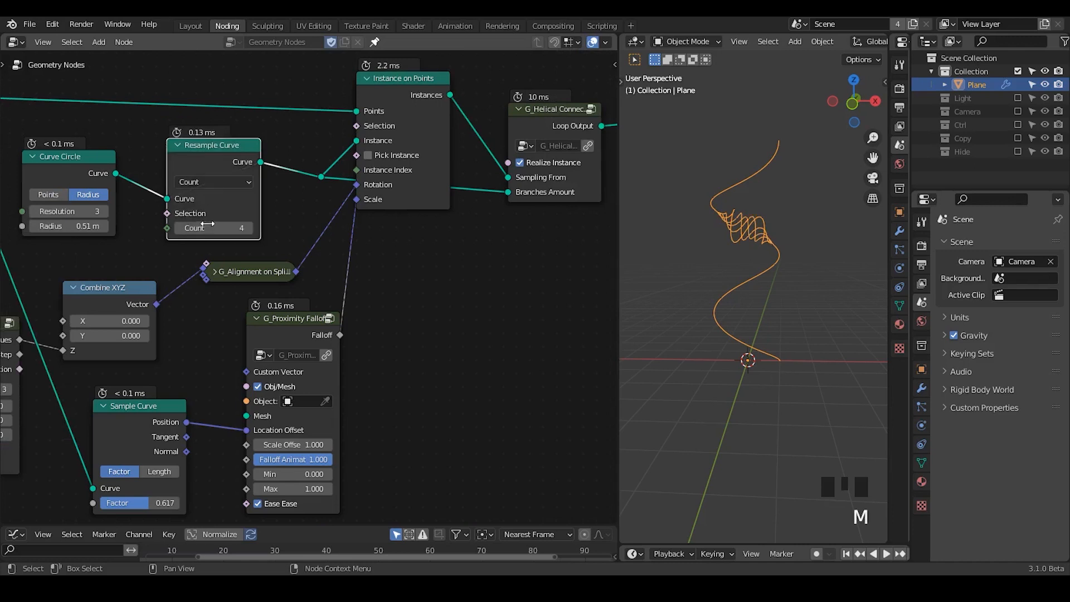
drag(206, 223, 189, 224)
Step: Set Sample Curve's Factor to 1.000 and draw an annotation loop around the upper end of the spiral
middle_drag(197, 272, 287, 230)
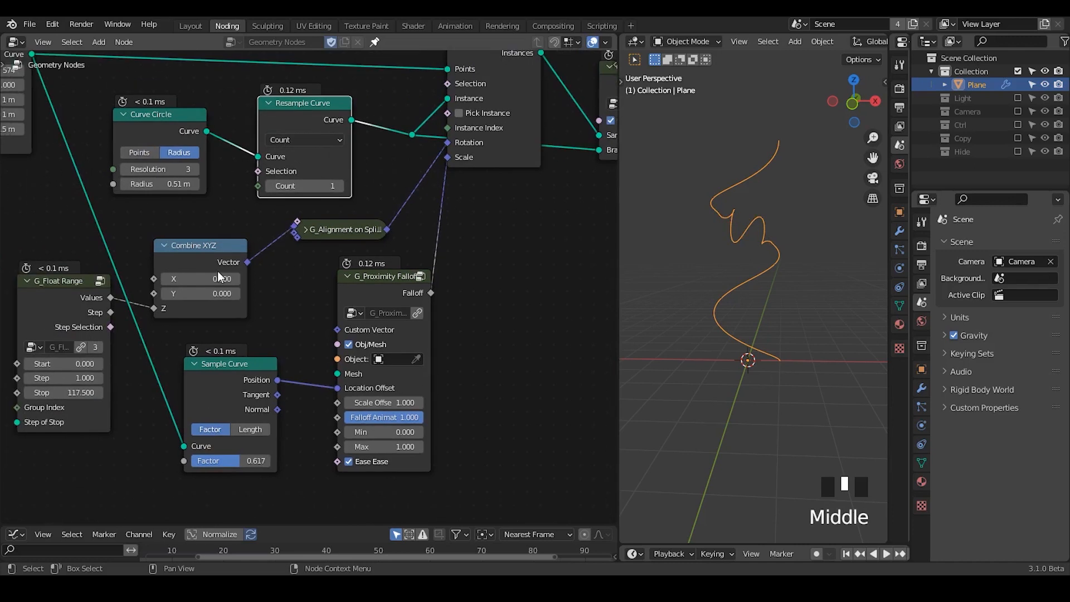
middle_drag(218, 270, 308, 250)
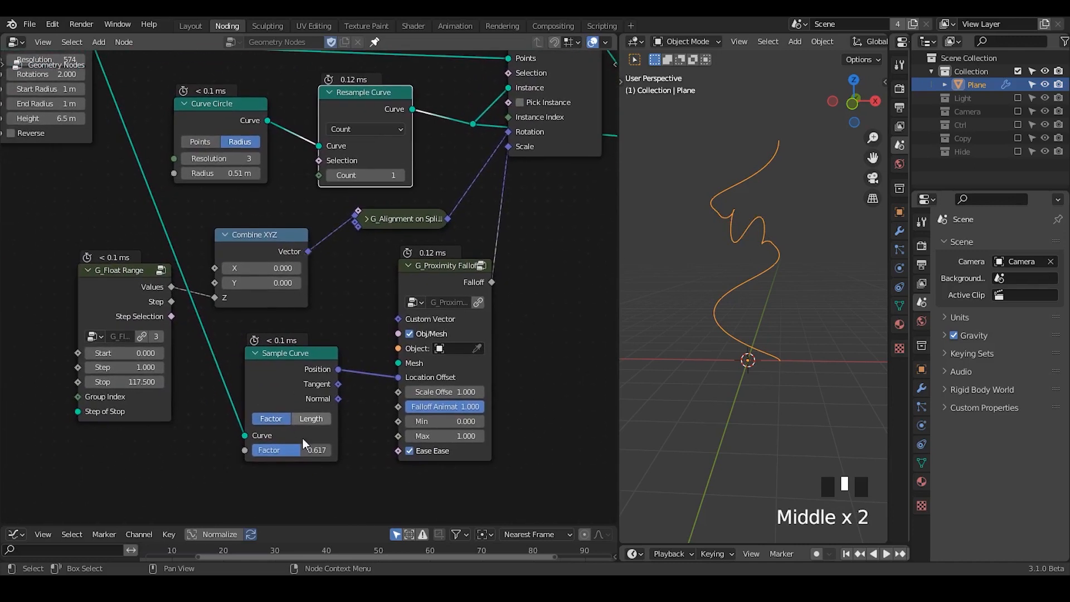
drag(303, 449, 349, 450)
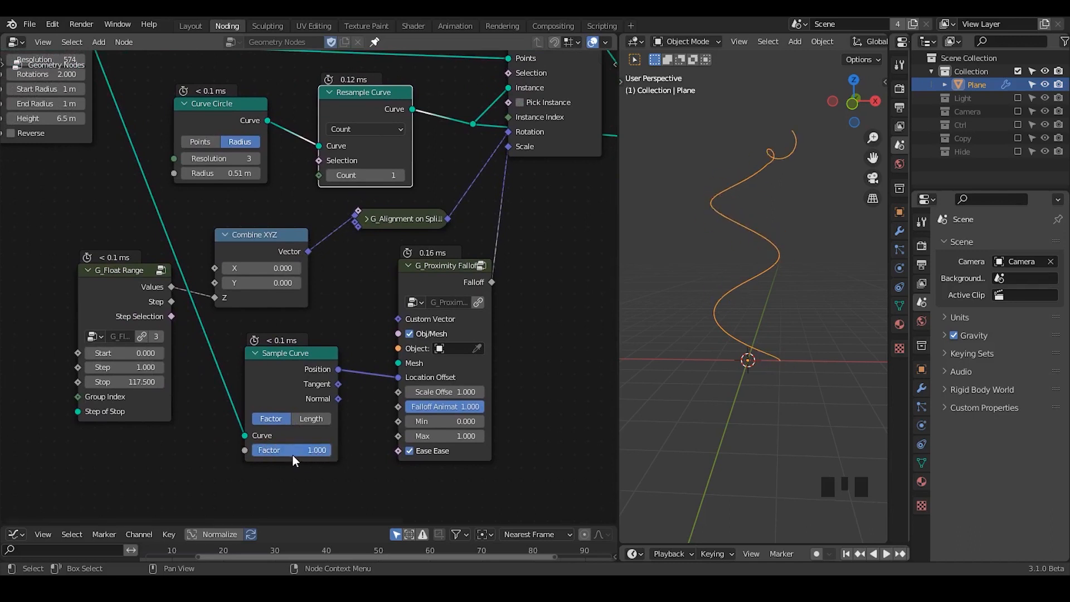
mouse_move(752, 117)
mouse_down()
mouse_move(828, 159)
mouse_move(823, 133)
mouse_up()
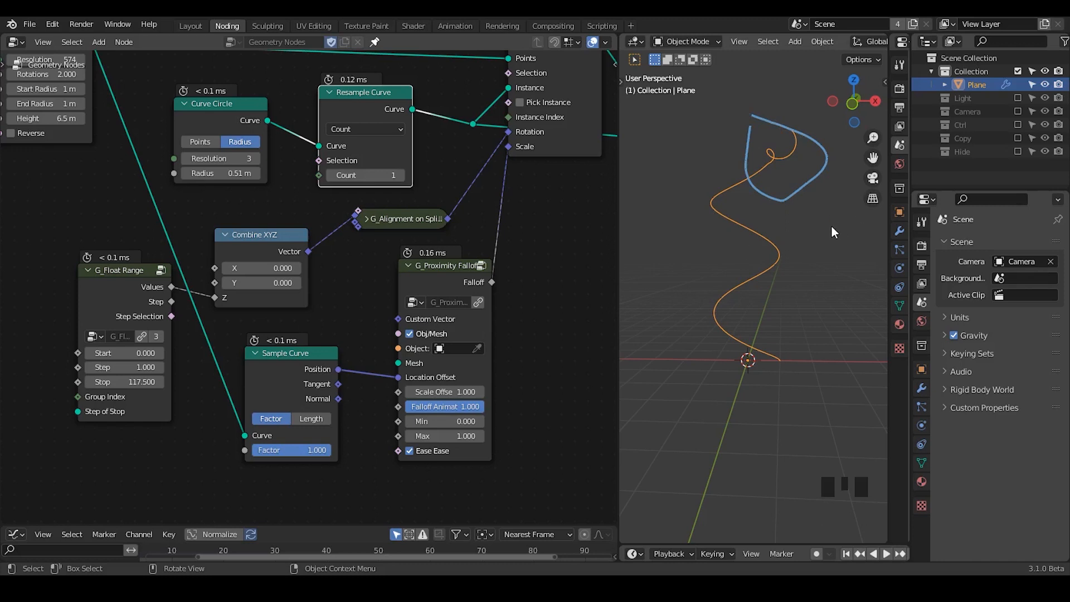
Step: Switch to the camera view, enable the Camera collection, and set the camera's Z location to 2.82 m
key(KP_0)
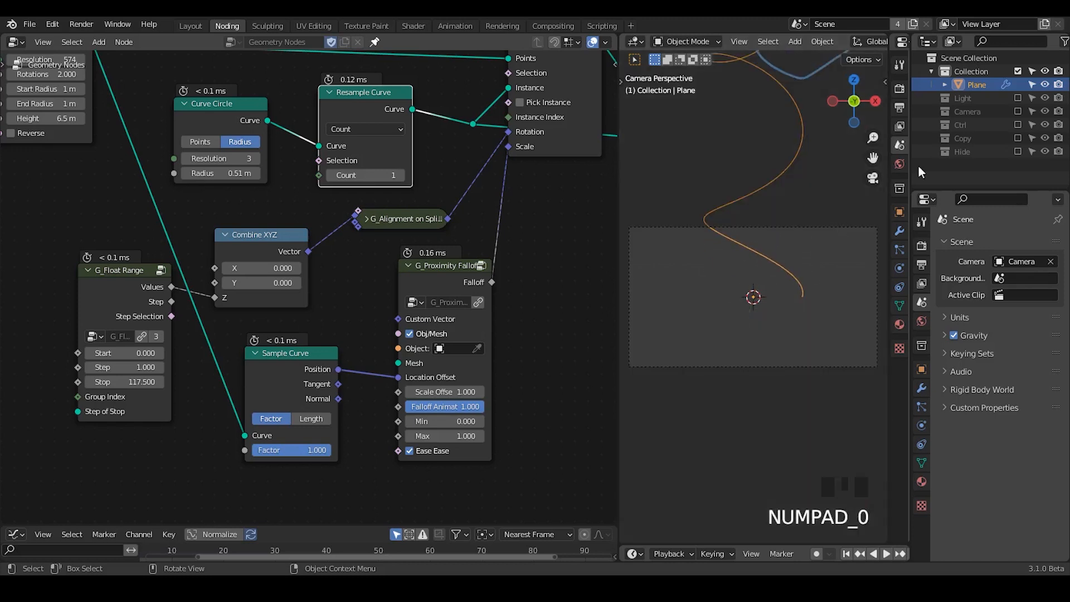
click(1011, 115)
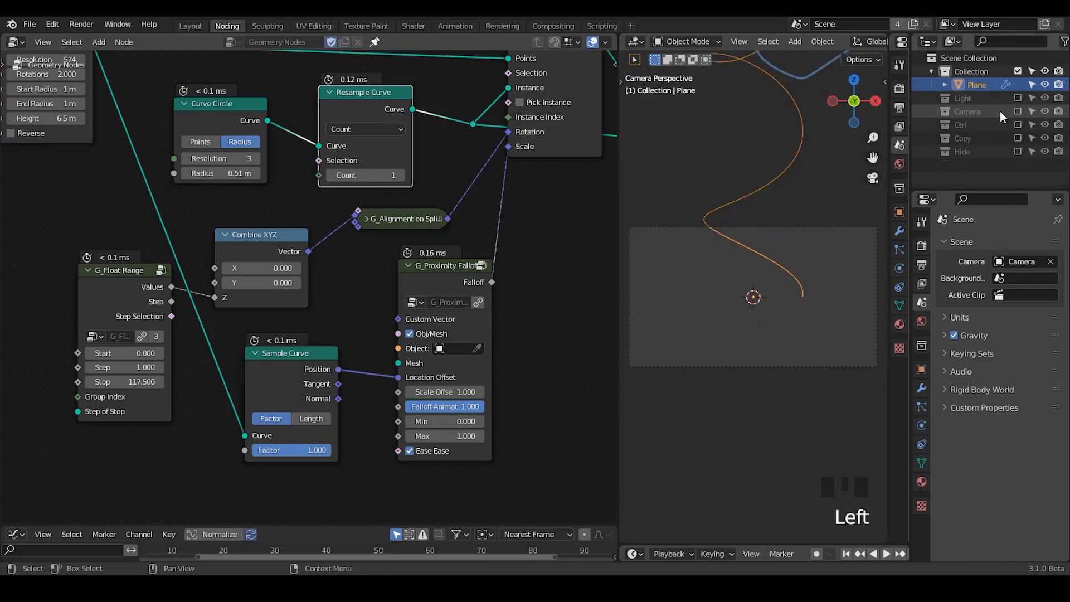
click(1019, 112)
click(977, 127)
click(921, 370)
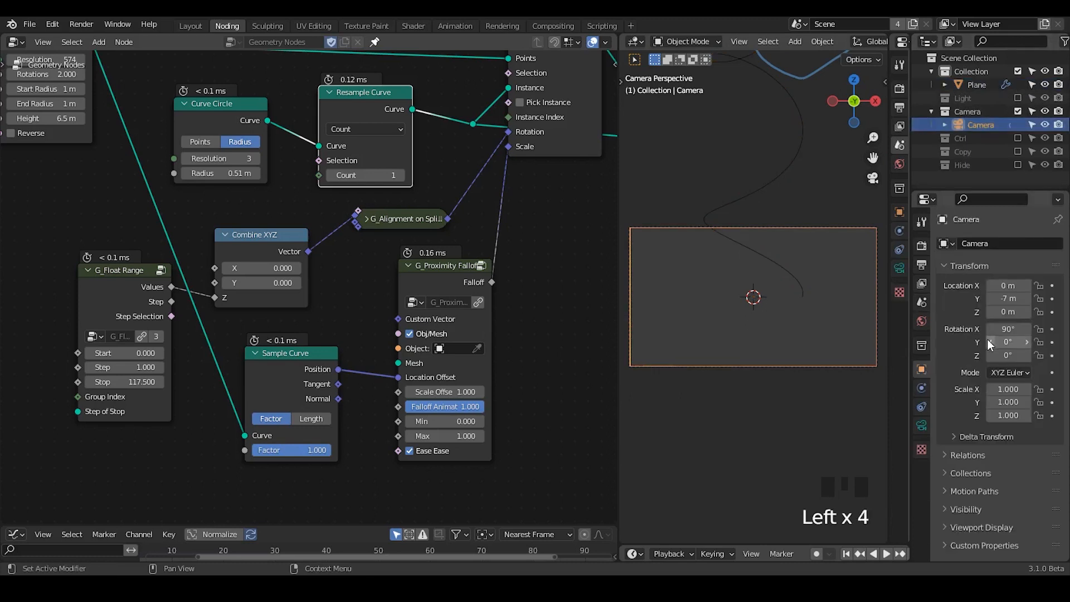
drag(1008, 312, 1064, 313)
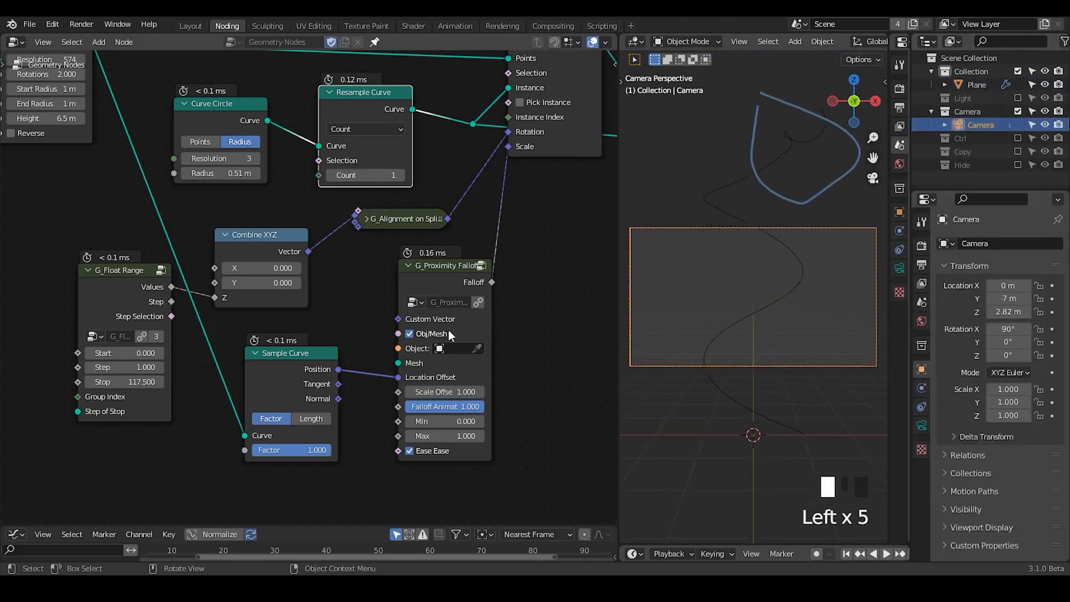
Step: Set Sample Curve's Factor to 0.350 and select the spiral object again
drag(302, 450, 281, 450)
click(733, 213)
middle_drag(500, 301, 398, 310)
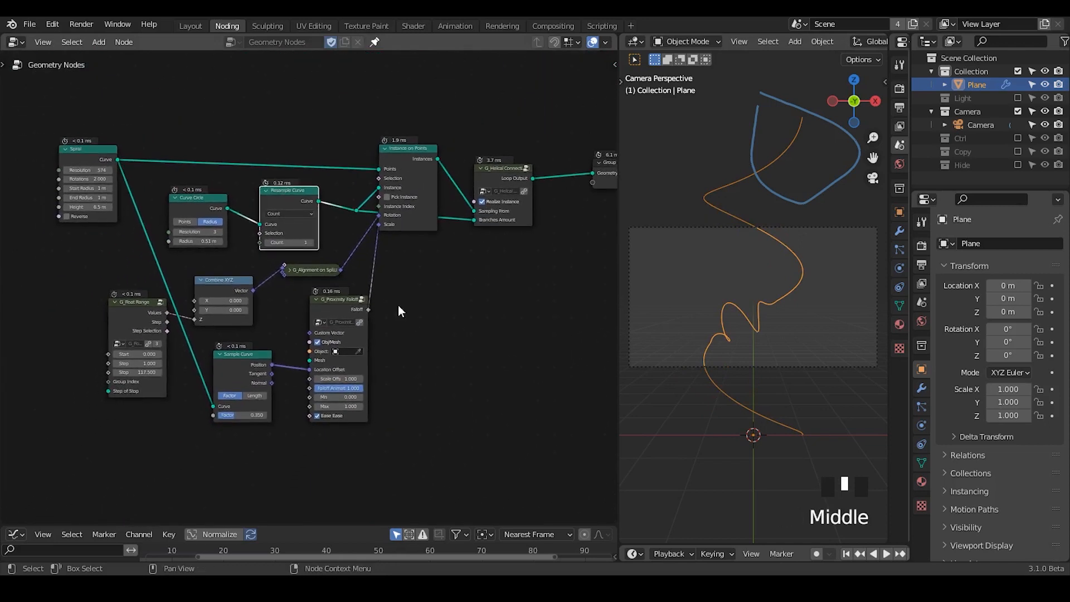
middle_drag(484, 266, 398, 253)
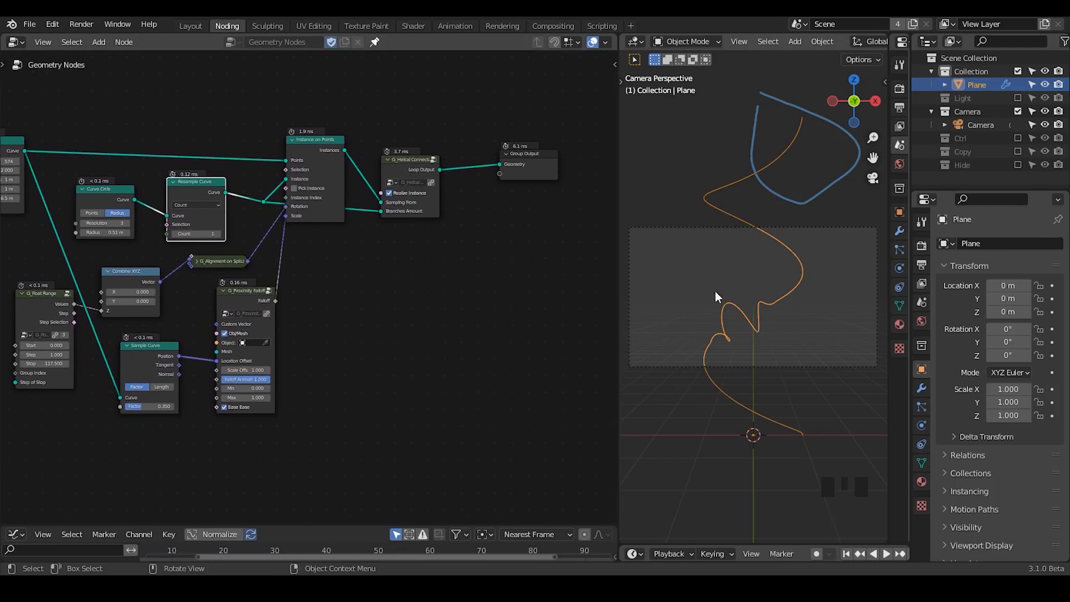
Step: Add an unconnected Curve to Mesh node and place it below the link between G_Helical Connect and Group Output
middle_drag(494, 246, 491, 312)
key(ctrl+a)
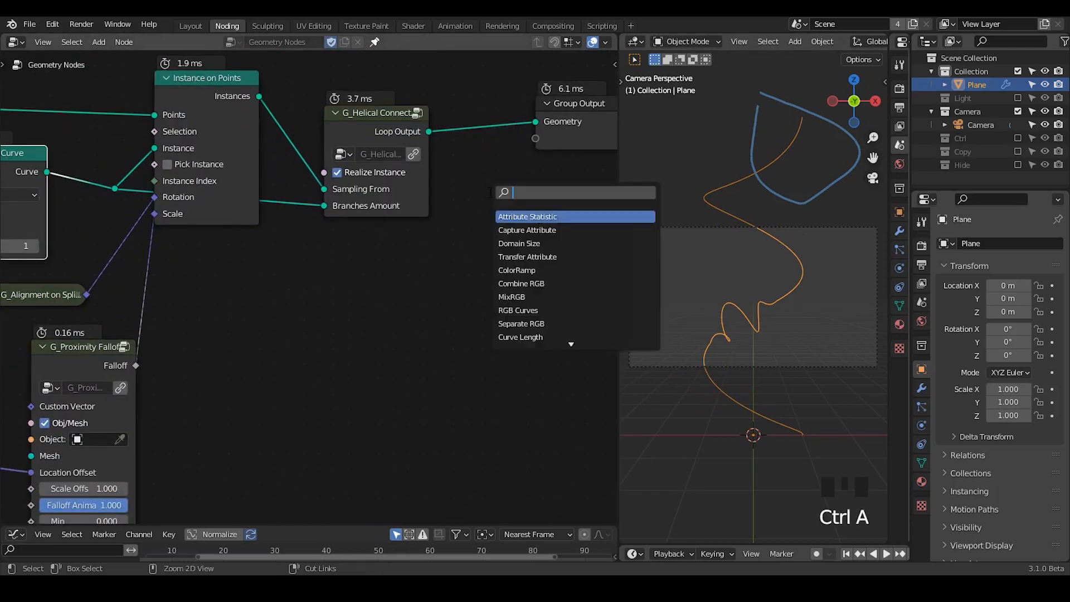
text(curve to)
key(Return)
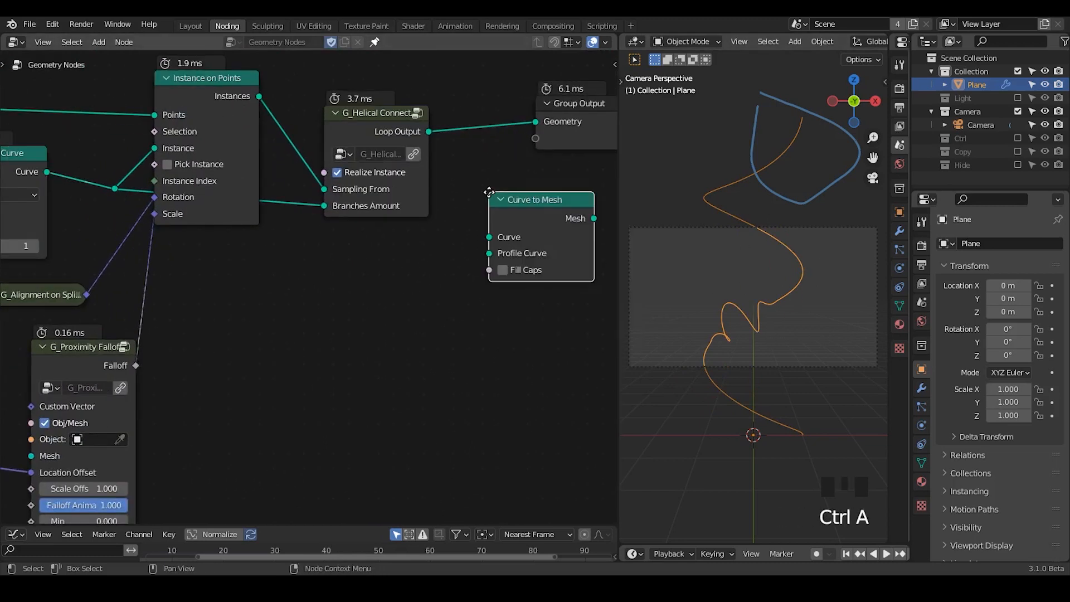
click(490, 195)
drag(530, 220, 468, 326)
Step: Insert a G_Bevel Curve node between G_Helical Connect and Group Output, and delete the Curve to Mesh node
key(ctrl+a)
text(bevel)
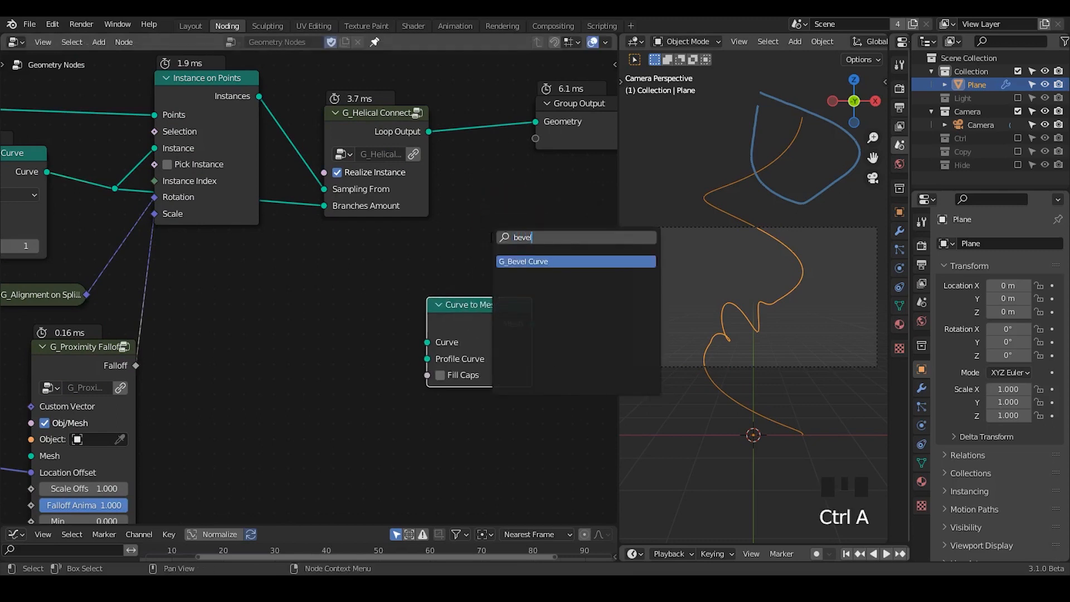
key(Return)
click(455, 269)
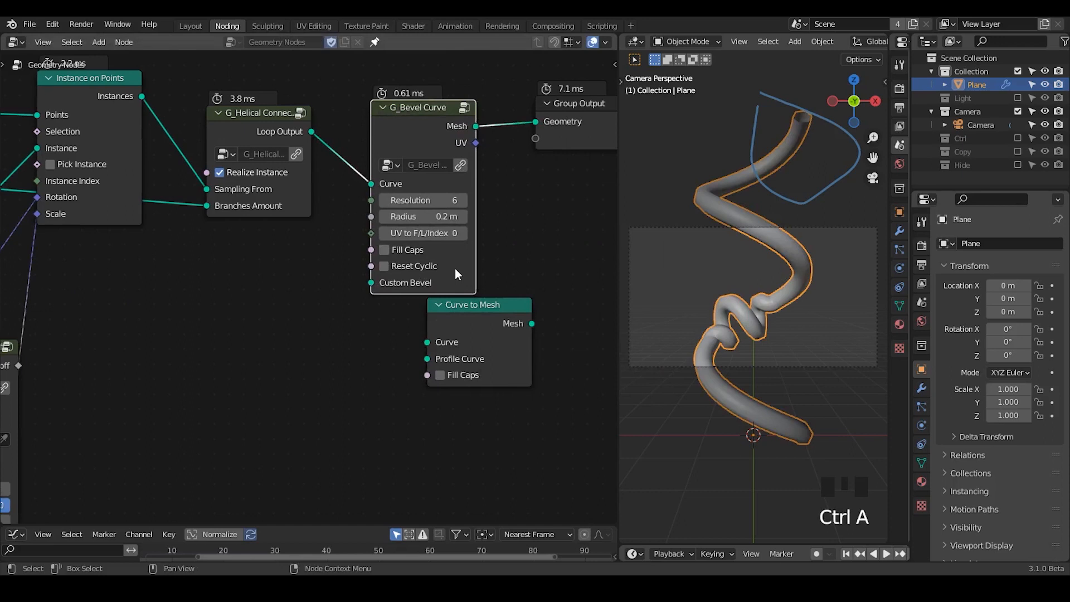
click(467, 309)
key(x)
middle_drag(280, 290, 434, 260)
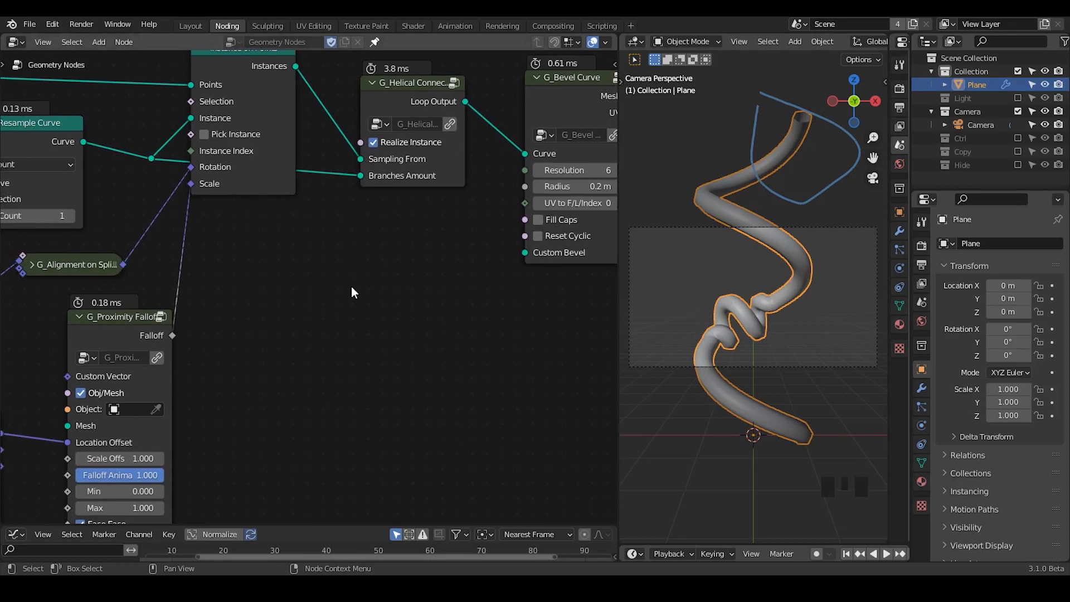
middle_drag(294, 320, 356, 271)
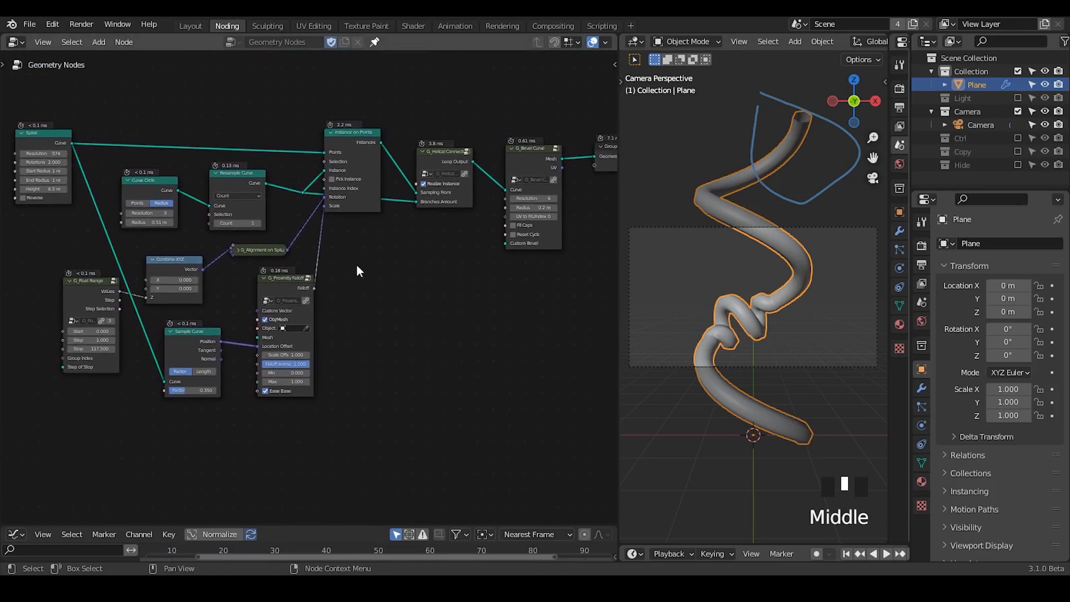